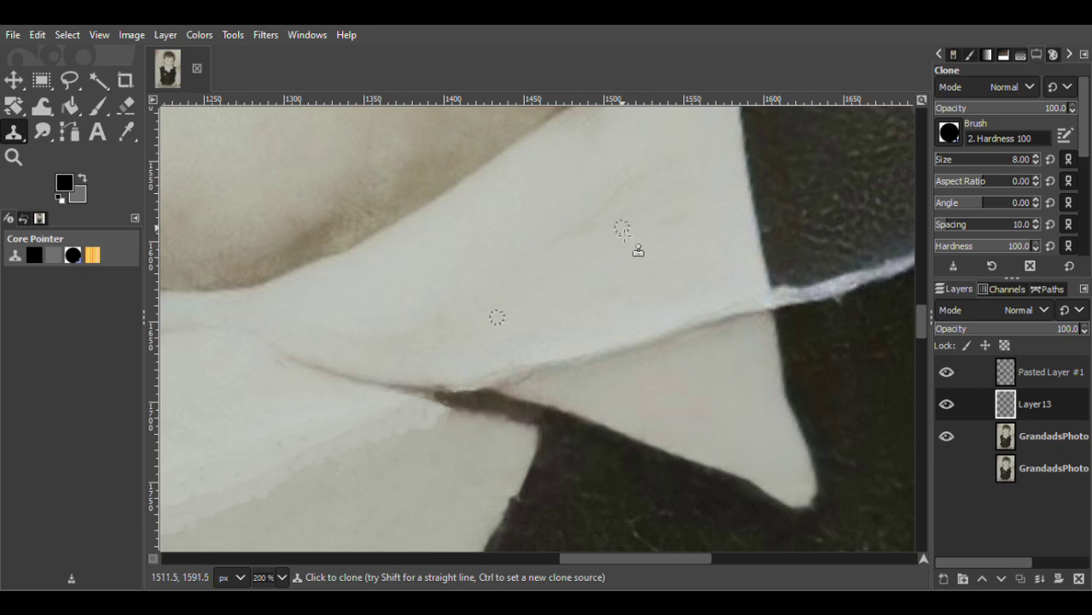
# Clone clean collar fabric from the photo layer over the faint creases in Layer13 and compare the retouch on and off
pyautogui.click(1028, 437)
pyautogui.keyDown('ctrl'); pyautogui.click(635, 202); pyautogui.keyUp('ctrl')
pyautogui.click(1033, 404)
pyautogui.click(946, 404)
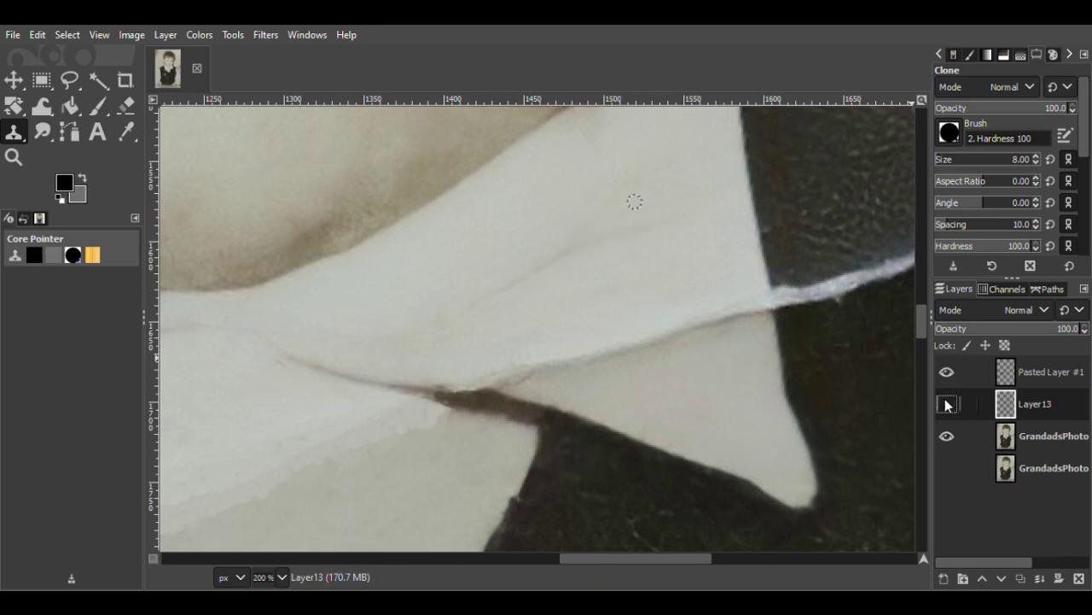
pyautogui.click(947, 404)
# Copy a lasso-selected patch of light collar fabric and paste it over the seam's outer end near the collar edge
pyautogui.press('f')
pyautogui.moveTo(754, 262); pyautogui.dragTo(658, 295)
pyautogui.press('Return')
pyautogui.press('m')
pyautogui.hotkey('ctrl', 'c')
pyautogui.hotkey('ctrl', 'v')
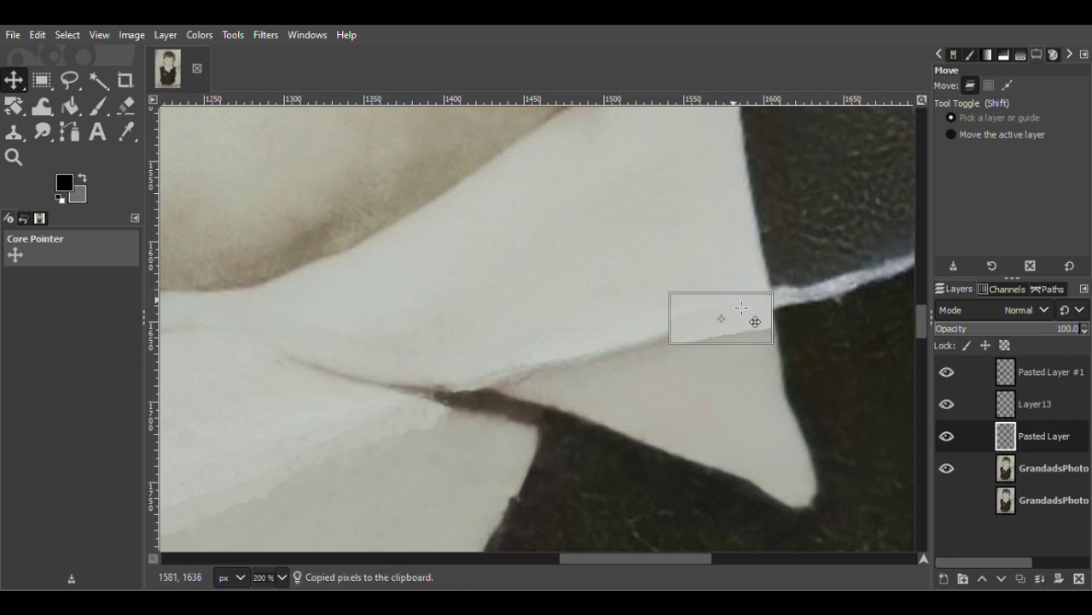
# Try covering the next stretch of the seam with a duplicate of the pasted patch and delete the duplicate
pyautogui.click(1021, 579)
pyautogui.moveTo(714, 329); pyautogui.dragTo(641, 359)
pyautogui.click(1079, 579)
# Copy another lasso-selected patch of light collar from the photo layer and paste it over the middle of the seam
pyautogui.click(1043, 475)
pyautogui.press('f')
pyautogui.moveTo(655, 298)
pyautogui.mouseDown()
pyautogui.moveTo(645, 342)
pyautogui.moveTo(661, 300)
pyautogui.mouseUp()
pyautogui.press('Return')
pyautogui.press('m')
pyautogui.hotkey('ctrl', 'c')
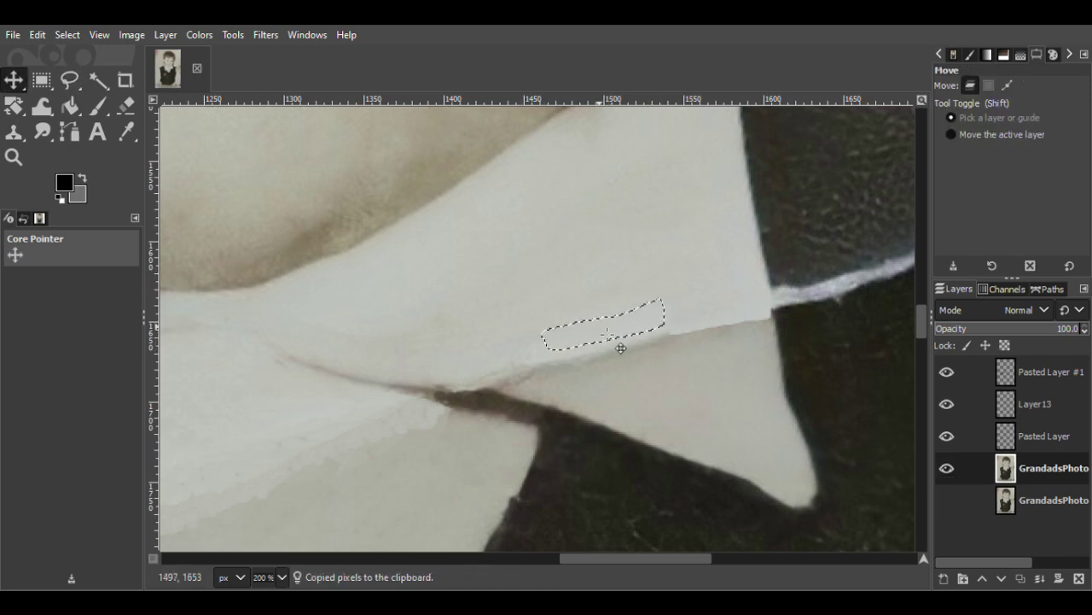
pyautogui.hotkey('ctrl', 'v')
pyautogui.moveTo(683, 348); pyautogui.dragTo(609, 342)
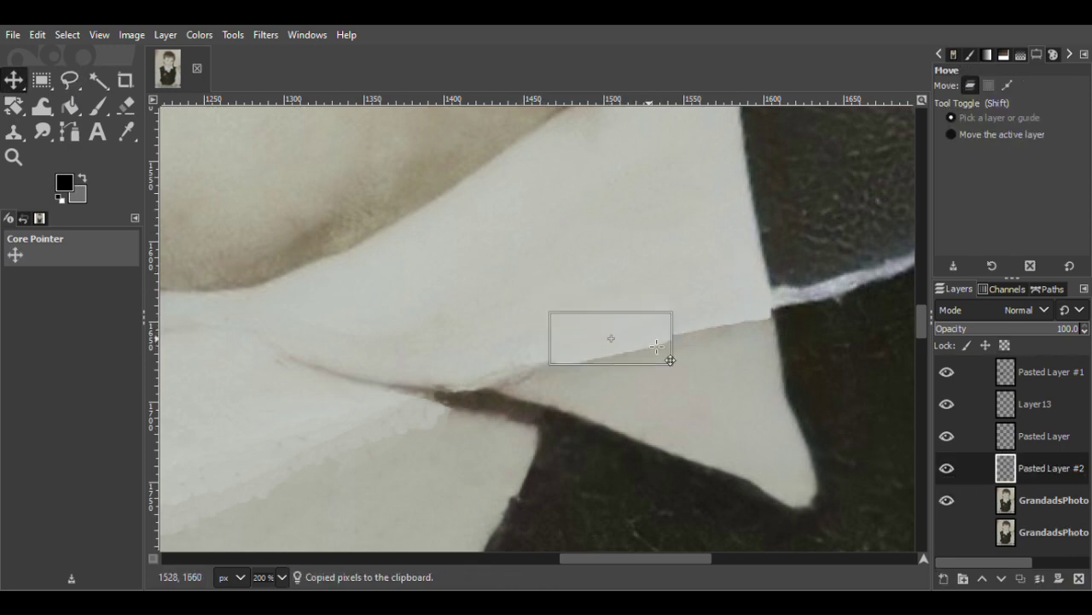
# Copy a third patch of light collar fabric, paste it as a new layer, and place it over the seam's inner end
pyautogui.press('f')
pyautogui.moveTo(531, 325); pyautogui.dragTo(442, 369)
pyautogui.click(531, 324)
pyautogui.press('Return')
pyautogui.press('pagedown')
pyautogui.press('m')
pyautogui.hotkey('ctrl', 'c')
pyautogui.hotkey('ctrl', 'v')
pyautogui.click(944, 578)
pyautogui.moveTo(478, 349); pyautogui.dragTo(508, 369)
# Erase the third patch's overlap on the dark gap below the collar and compare the layer on and off
pyautogui.hotkey('shift', 'e')
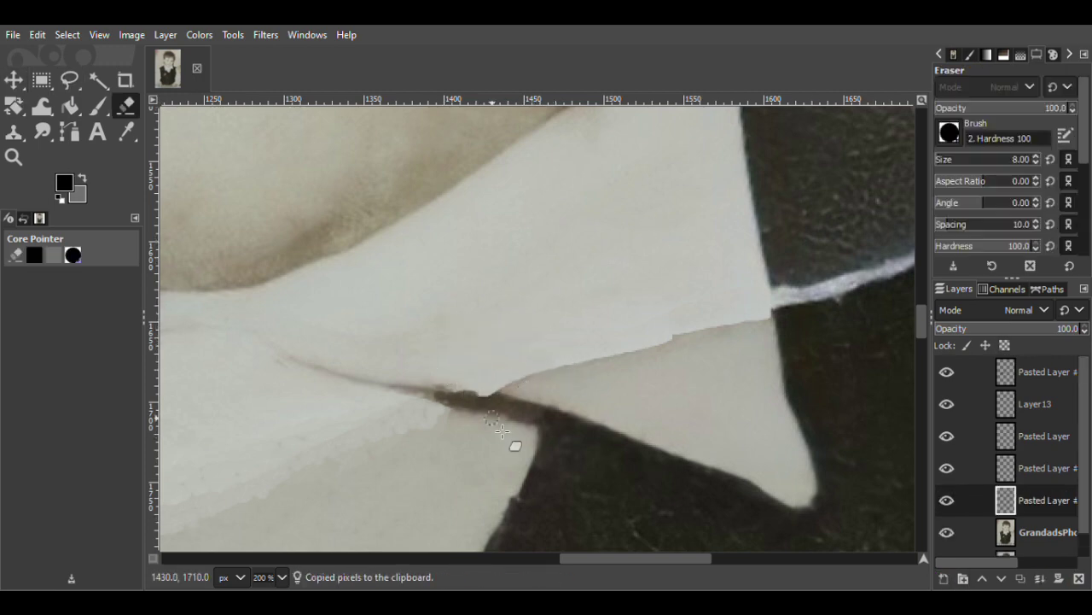
pyautogui.click(948, 500)
pyautogui.click(948, 499)
# Merge the three pasted seam patches into one layer and set its opacity to 84.6
pyautogui.click(1029, 468)
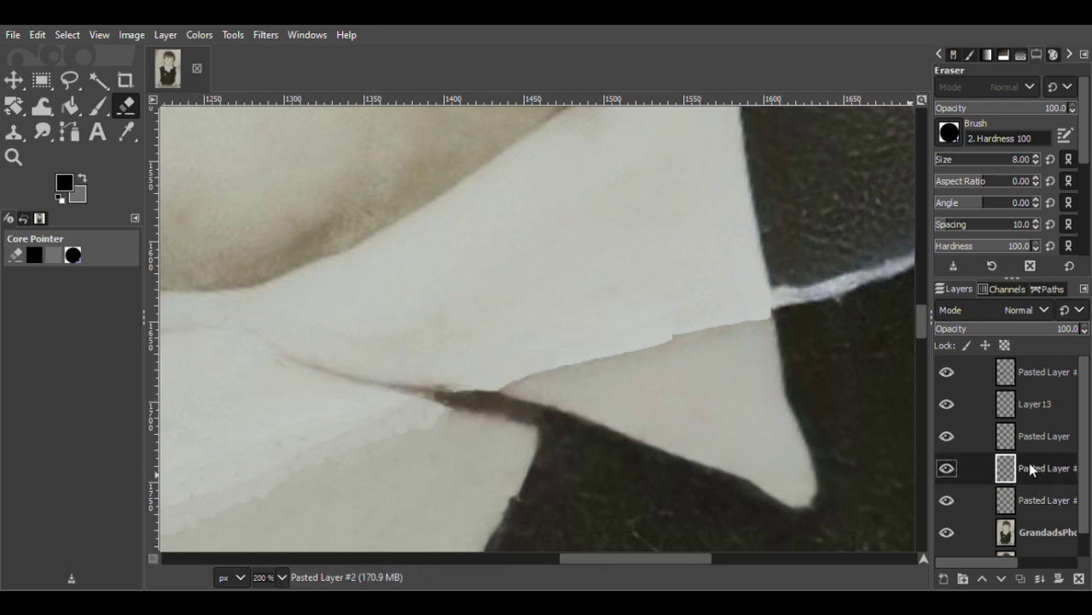
pyautogui.rightClick(1029, 468)
pyautogui.click(949, 210)
pyautogui.rightClick(1017, 438)
pyautogui.click(948, 210)
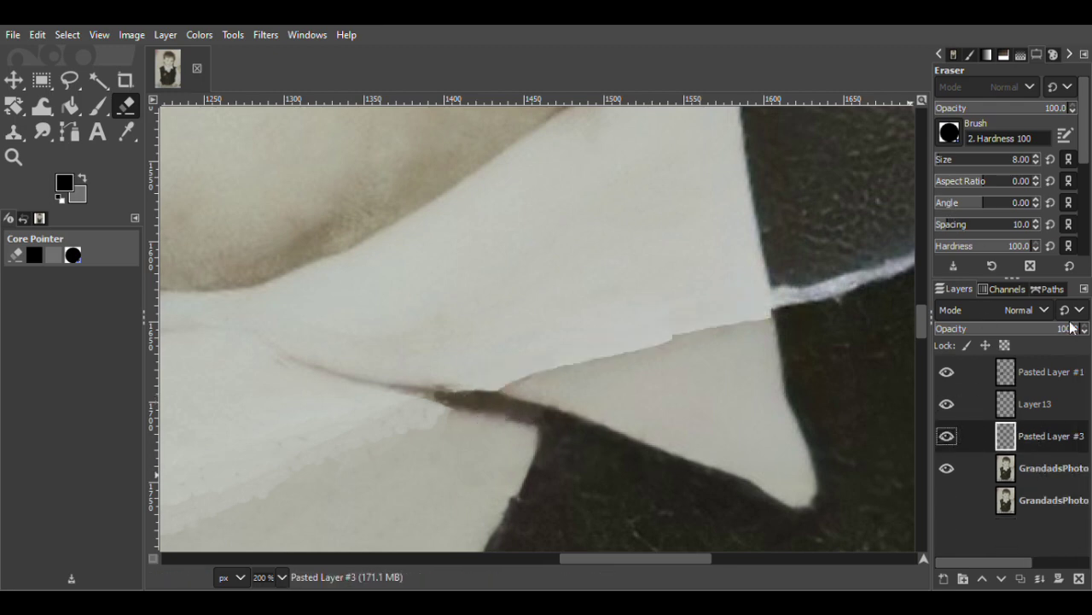
pyautogui.moveTo(1031, 338); pyautogui.dragTo(1027, 345)
# Copy a lasso-selected patch of the lower collar, paste it as a new layer, and place it along the seam
pyautogui.press('f')
pyautogui.moveTo(660, 363); pyautogui.dragTo(614, 384)
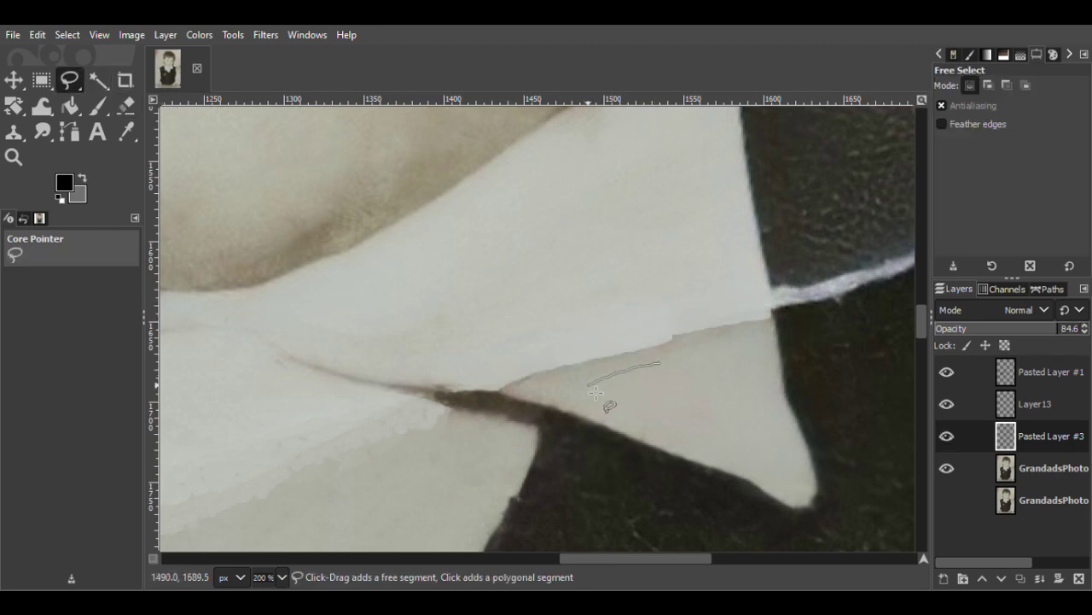
pyautogui.press('Return')
pyautogui.press('pagedown')
pyautogui.press('m')
pyautogui.hotkey('ctrl', 'c')
pyautogui.hotkey('ctrl', 'v')
pyautogui.click(943, 578)
pyautogui.moveTo(636, 397); pyautogui.dragTo(578, 379)
# Try raising the merged seam-patch layer to the top of the stack and shifting a patch, and undo both changes
pyautogui.click(945, 468)
pyautogui.click(946, 469)
pyautogui.click(700, 373)
pyautogui.moveTo(1006, 437); pyautogui.dragTo(1005, 369)
pyautogui.moveTo(590, 375)
pyautogui.mouseDown()
pyautogui.moveTo(561, 358)
pyautogui.moveTo(588, 370)
pyautogui.mouseUp()
pyautogui.click(946, 469)
pyautogui.click(946, 469)
pyautogui.hotkey('ctrl', 'z')
pyautogui.hotkey('ctrl', 'z')
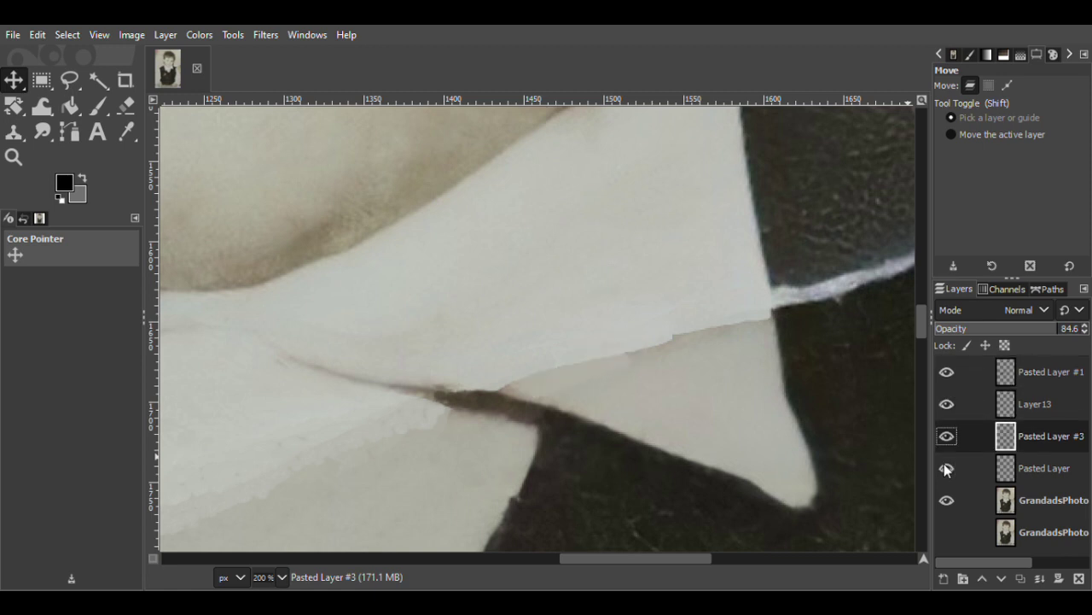
# Raise the lower-collar patch layer to the top of the stack and reposition it slightly over the seam
pyautogui.moveTo(1006, 468); pyautogui.dragTo(1009, 372)
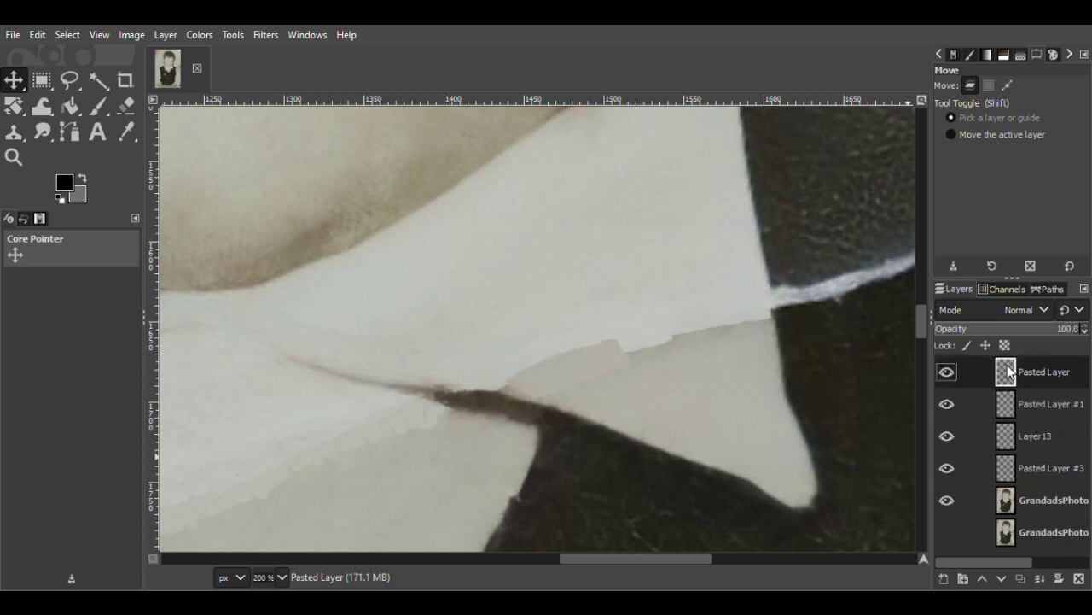
pyautogui.click(1018, 330)
pyautogui.hotkey('ctrl', 'z')
pyautogui.moveTo(587, 367)
pyautogui.mouseDown()
pyautogui.moveTo(611, 397)
pyautogui.moveTo(594, 375)
pyautogui.mouseUp()
# Erase the lower-collar patch's excess above the seam and at the dark corner, and reduce the layer's opacity
pyautogui.hotkey('shift', 'e')
pyautogui.click(589, 351)
pyautogui.moveTo(504, 398); pyautogui.dragTo(535, 408)
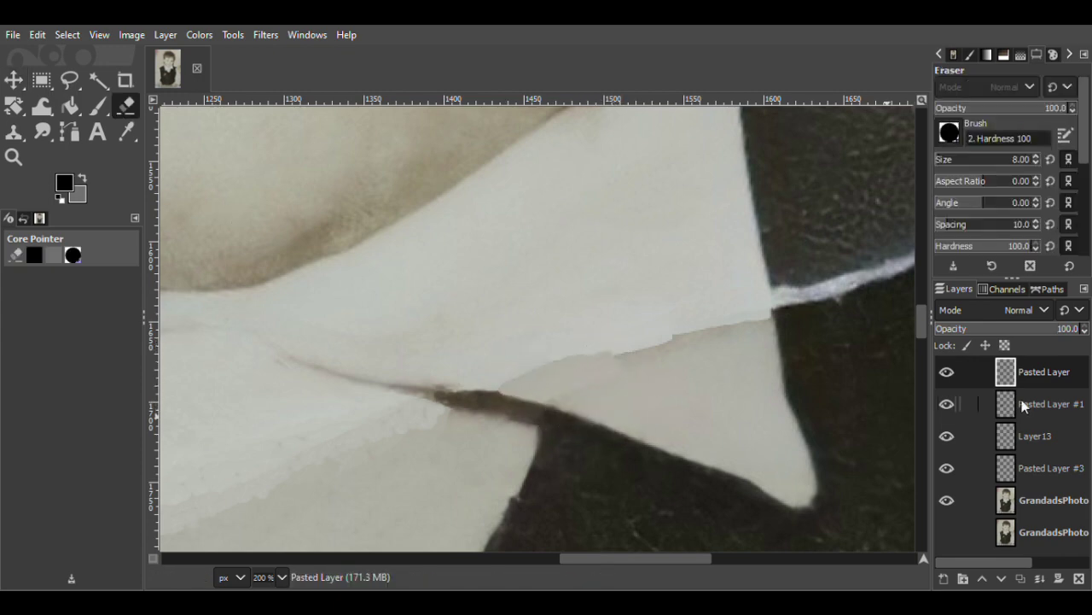
pyautogui.click(1032, 328)
# Copy a lasso-selected strip of the lower collar below the seam from the photo layer and paste it as a new layer
pyautogui.press('f')
pyautogui.moveTo(694, 346); pyautogui.dragTo(629, 403)
pyautogui.moveTo(703, 353); pyautogui.dragTo(694, 346)
pyautogui.click(1041, 500)
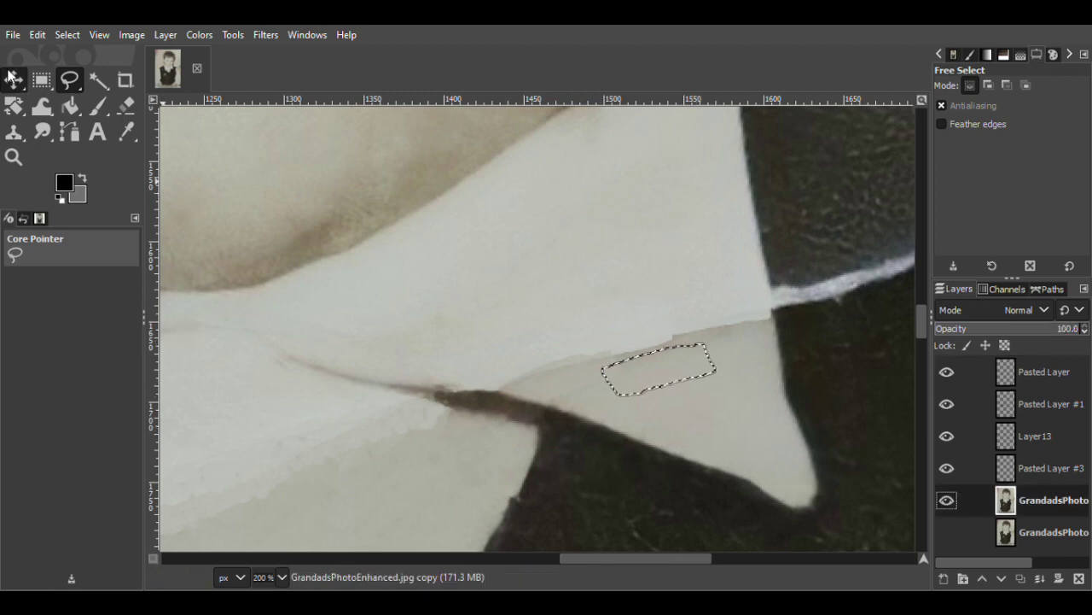
pyautogui.click(14, 80)
pyautogui.rightClick(626, 370)
pyautogui.click(773, 215)
pyautogui.rightClick(655, 363)
pyautogui.click(770, 249)
pyautogui.click(944, 579)
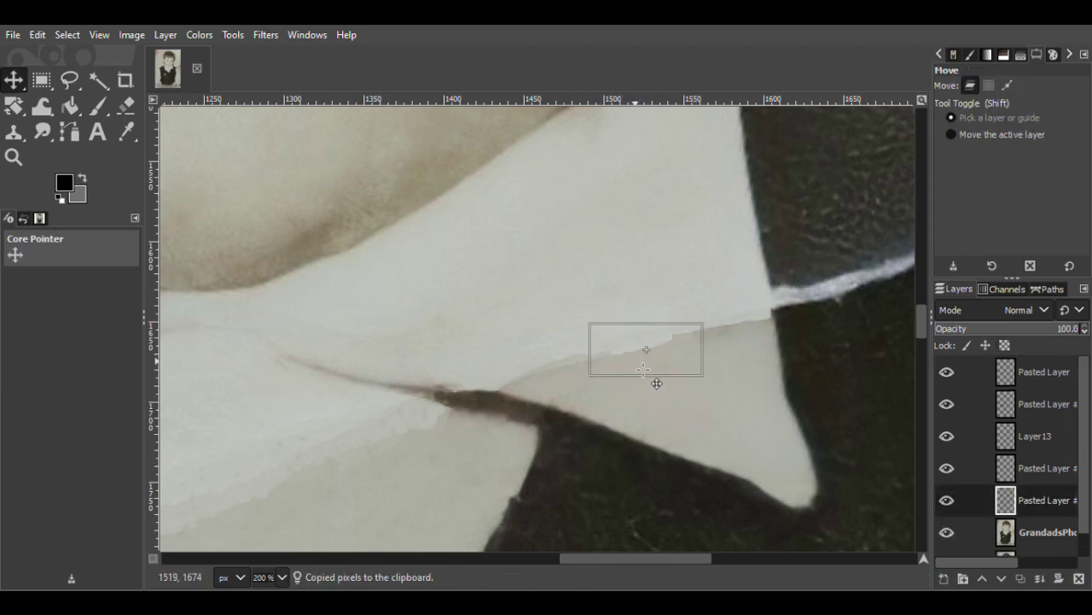
# Move the new strip's layer to the top of the stack and set its opacity to 56
pyautogui.moveTo(1025, 499); pyautogui.dragTo(1020, 365)
pyautogui.click(948, 404)
pyautogui.click(947, 404)
pyautogui.click(1050, 331)
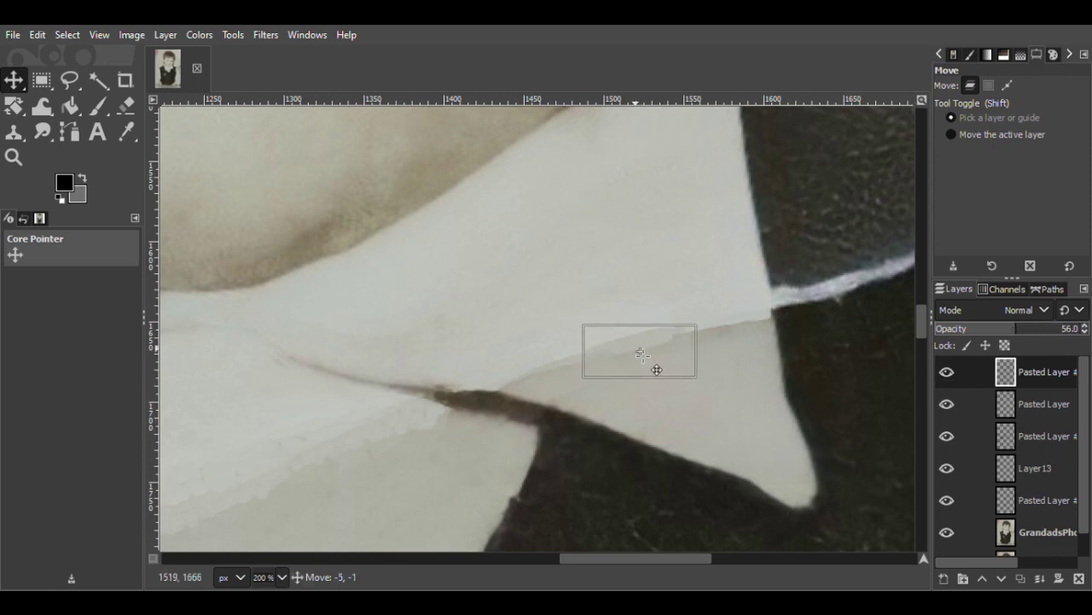
# Duplicate the strip, place the copy over the seam's outer end, and erase its overhang past the collar edge
pyautogui.moveTo(654, 347)
pyautogui.mouseDown()
pyautogui.moveTo(738, 320)
pyautogui.moveTo(815, 320)
pyautogui.mouseUp()
pyautogui.click(1021, 579)
pyautogui.hotkey('shift', 'e')
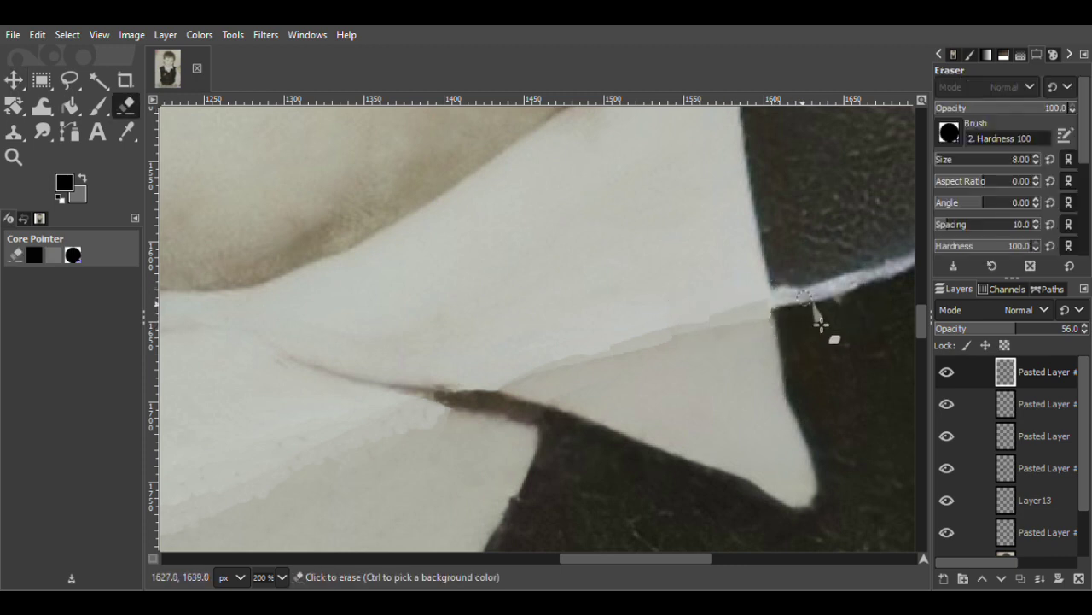
pyautogui.press('m')
# Compare the two strip layers on and off and merge them down into the patch layer below
pyautogui.click(946, 373)
pyautogui.click(947, 373)
pyautogui.click(949, 404)
pyautogui.click(949, 404)
pyautogui.rightClick(1016, 373)
pyautogui.click(920, 180)
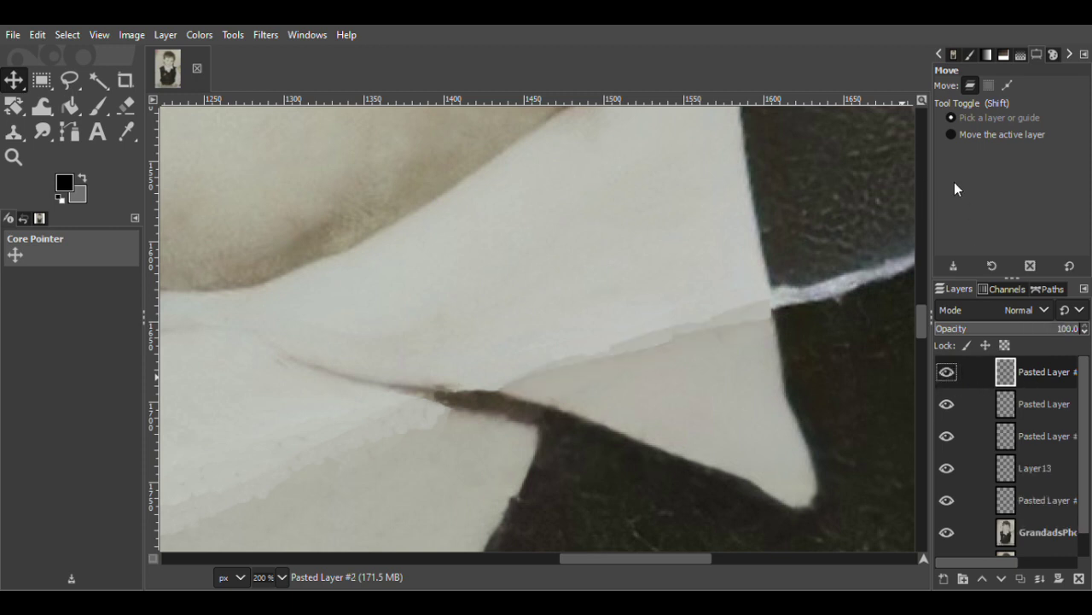
pyautogui.click(947, 373)
pyautogui.click(947, 373)
# Try blending the seam with a shifted duplicate of the patch layer at reduced opacity and delete the duplicate
pyautogui.hotkey('ctrl', 'shift', 'd')
pyautogui.moveTo(646, 361); pyautogui.dragTo(640, 346)
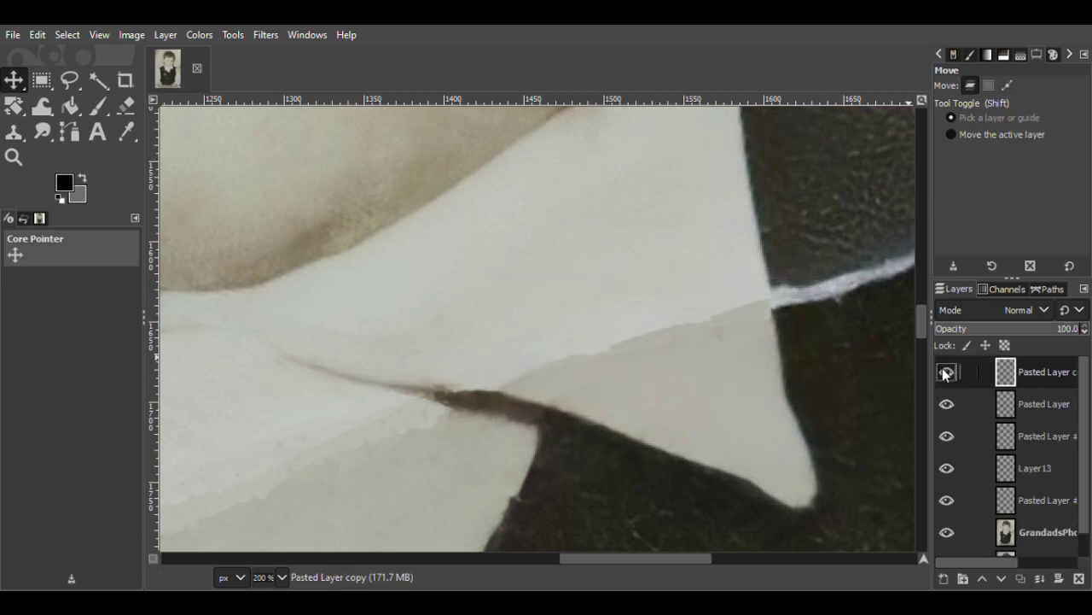
pyautogui.hotkey('shift', 'e')
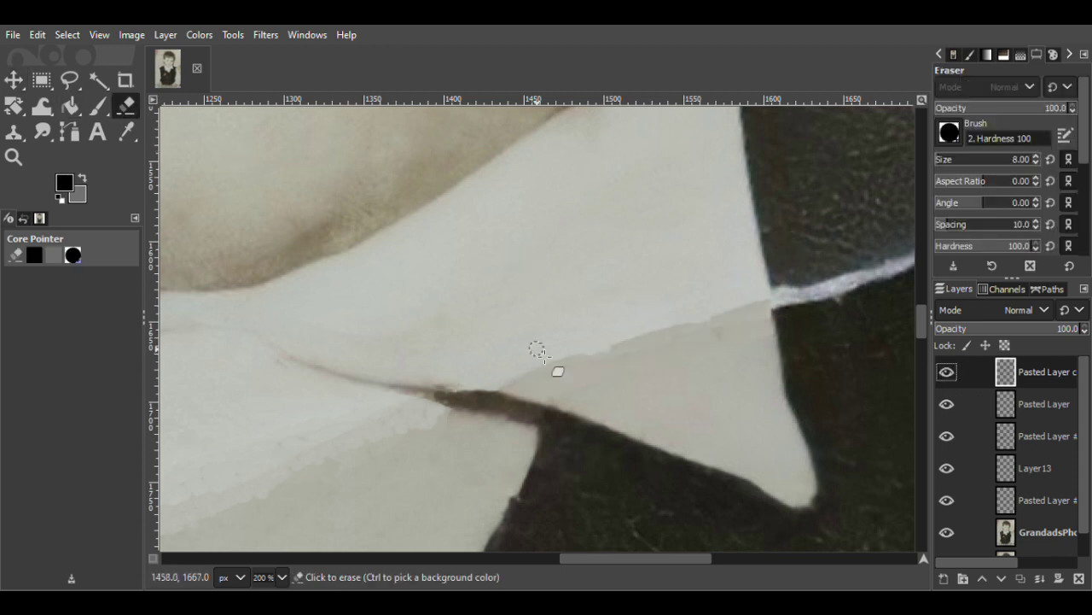
pyautogui.press('pagedown')
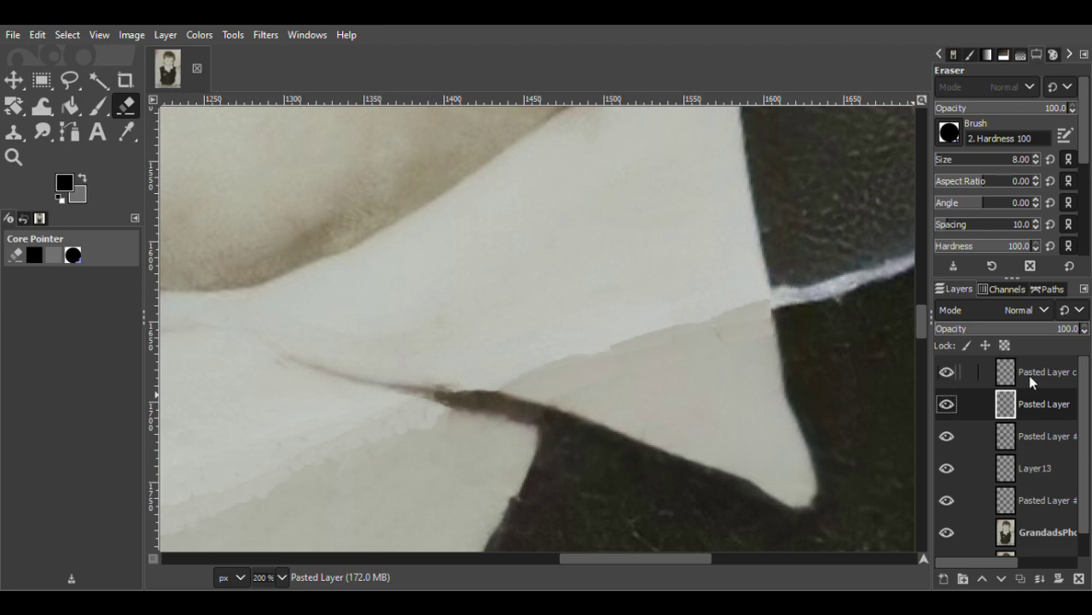
pyautogui.press('m')
pyautogui.moveTo(670, 345)
pyautogui.mouseDown()
pyautogui.moveTo(650, 299)
pyautogui.moveTo(668, 321)
pyautogui.mouseUp()
pyautogui.press('pageup')
pyautogui.moveTo(1010, 337); pyautogui.dragTo(991, 339)
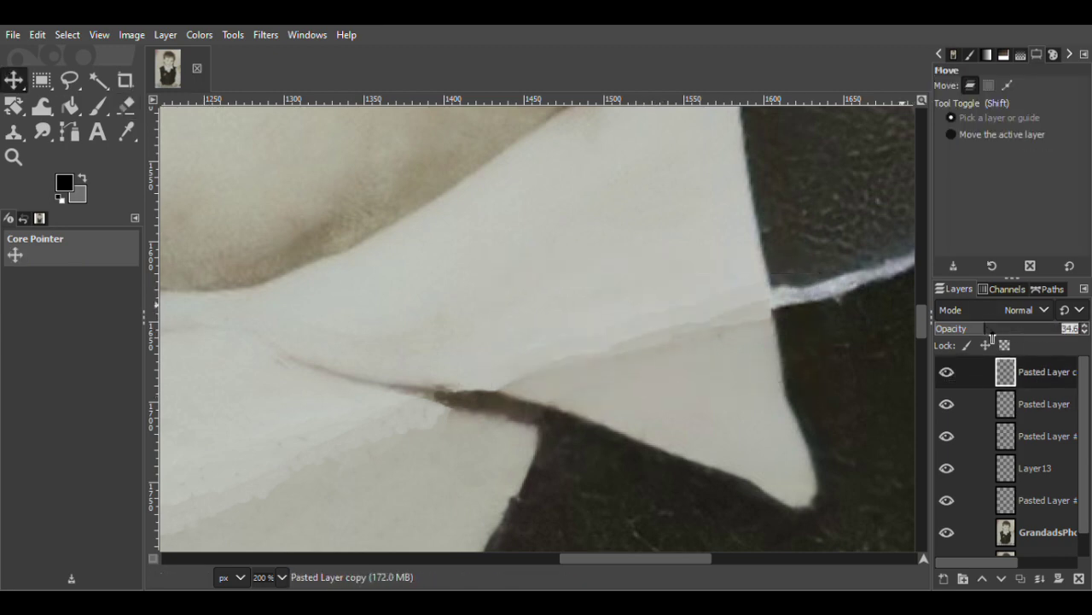
pyautogui.moveTo(729, 313); pyautogui.dragTo(743, 320)
pyautogui.click(1080, 578)
# Check each patch layer's effect on the collar seam by toggling its visibility, and save the image
pyautogui.click(14, 155)
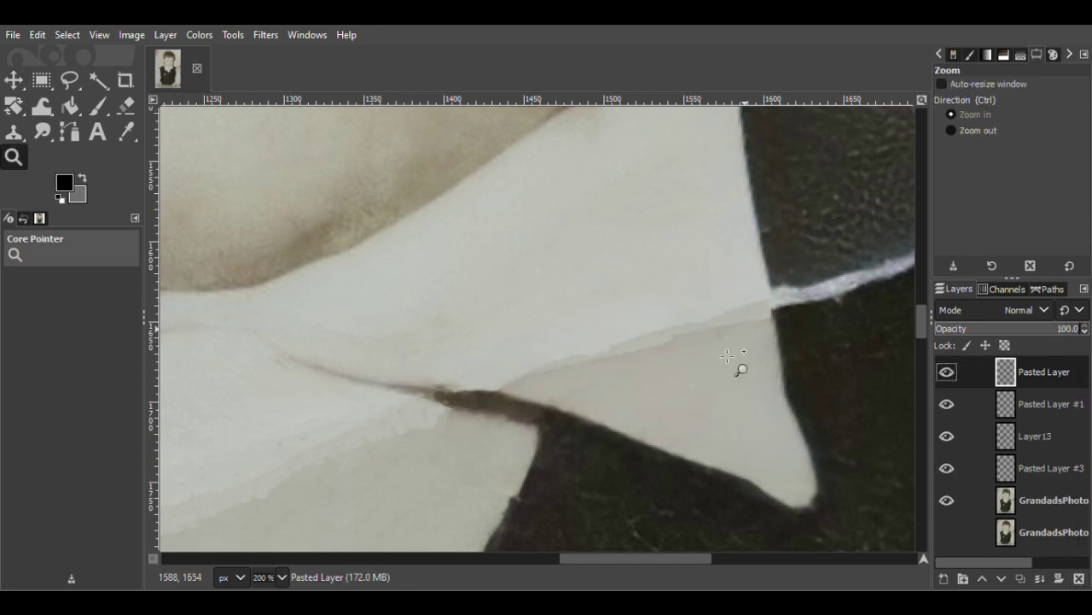
pyautogui.click(559, 358)
pyautogui.click(948, 373)
pyautogui.click(947, 404)
pyautogui.click(947, 404)
pyautogui.click(948, 370)
pyautogui.click(947, 437)
pyautogui.click(947, 437)
pyautogui.hotkey('ctrl', 's')
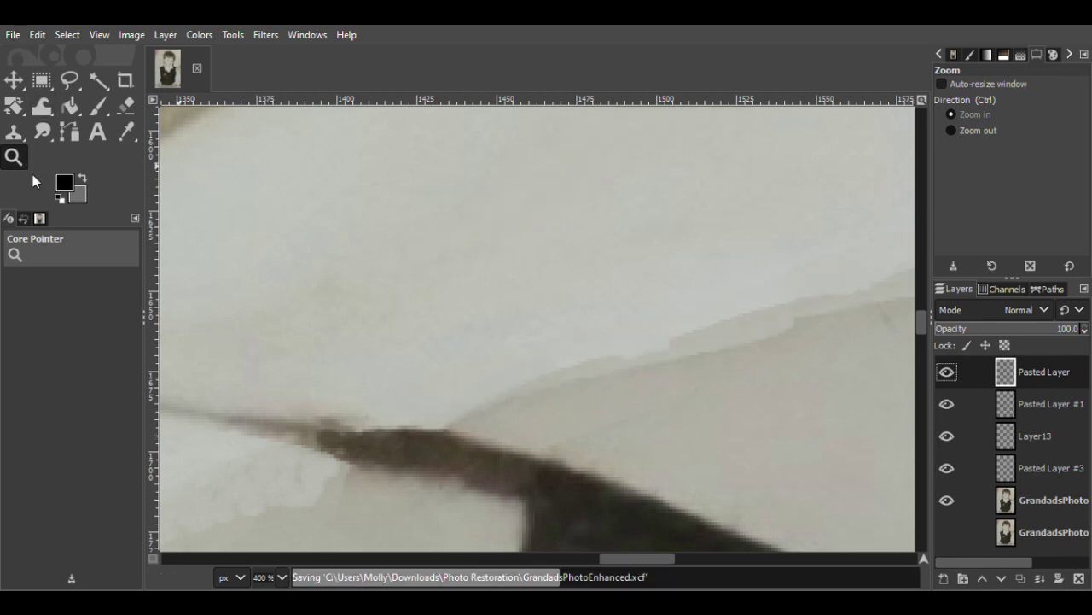
# Add a layer named Layer14 and clone light collar fabric from the photo layer along the inner part of the seam
pyautogui.click(14, 132)
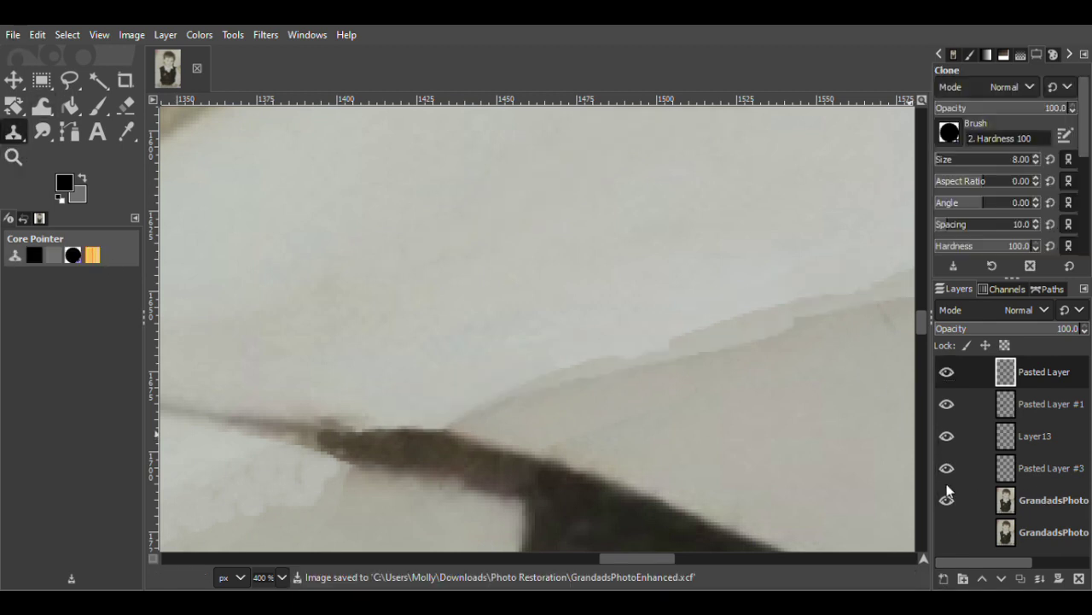
pyautogui.press('Return')
pyautogui.click(947, 371)
pyautogui.click(1008, 531)
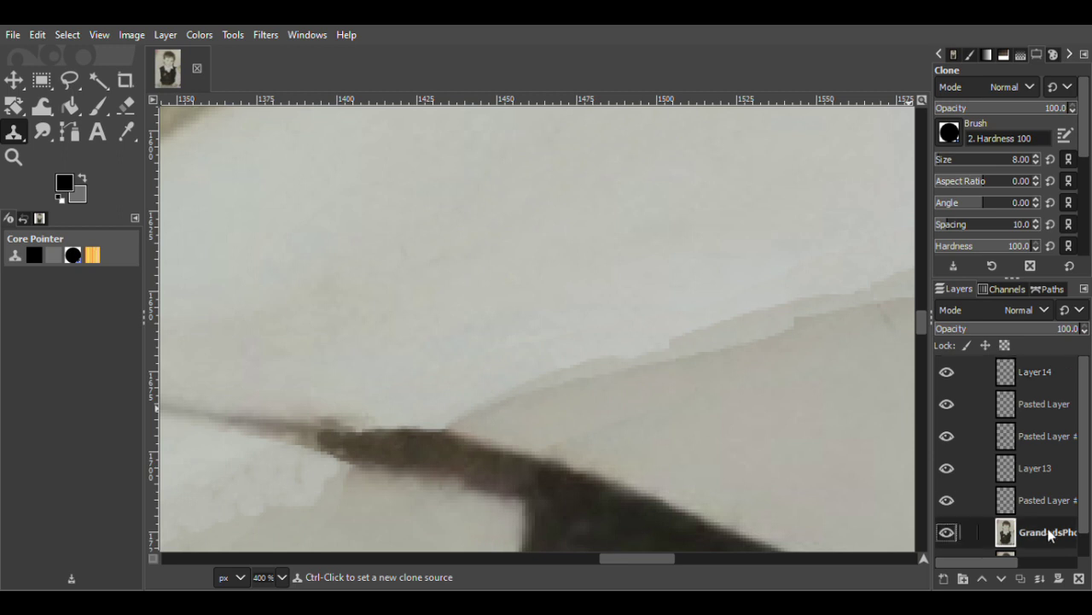
pyautogui.keyDown('ctrl'); pyautogui.click(514, 321); pyautogui.keyUp('ctrl')
pyautogui.click(1046, 373)
pyautogui.moveTo(475, 417)
pyautogui.mouseDown()
pyautogui.moveTo(502, 391)
pyautogui.moveTo(570, 368)
pyautogui.mouseUp()
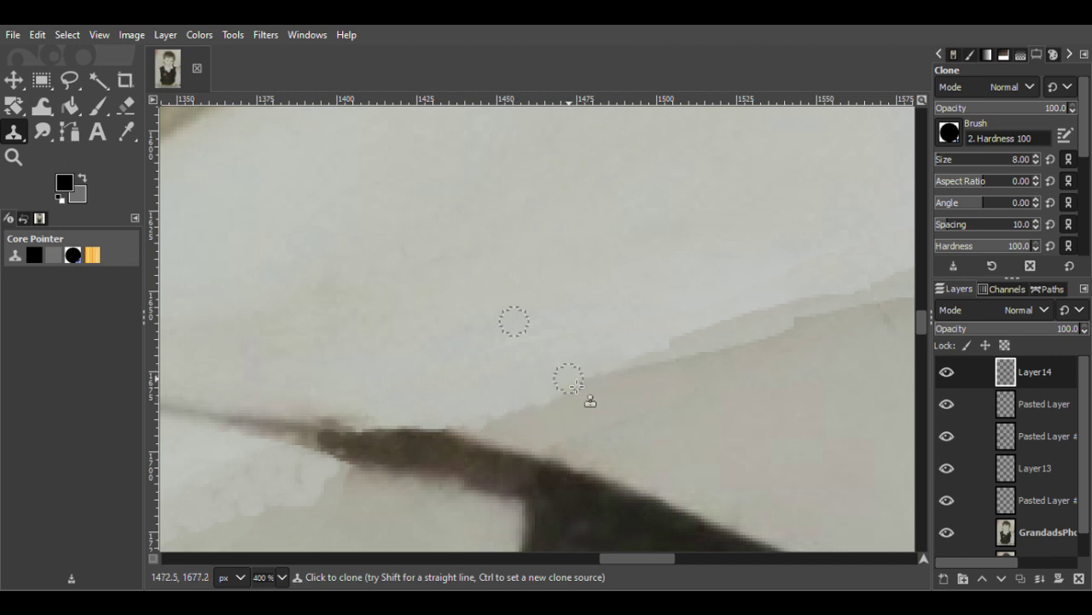
# Set Layer14's opacity to 49.5 and extend the cloning along the seam to the collar's outer edge
pyautogui.click(984, 329)
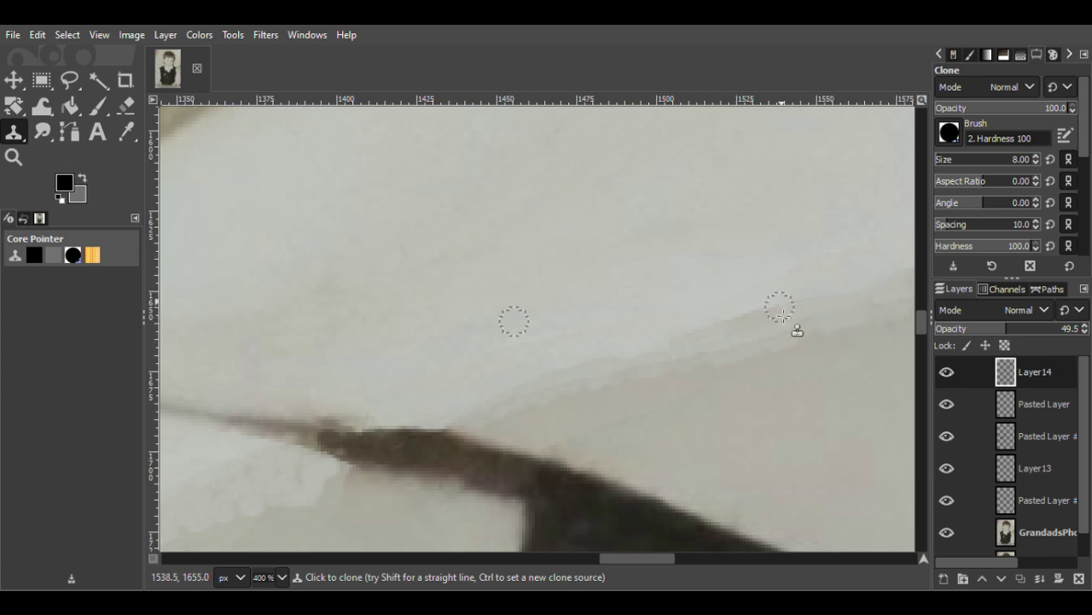
pyautogui.moveTo(621, 558); pyautogui.dragTo(644, 558)
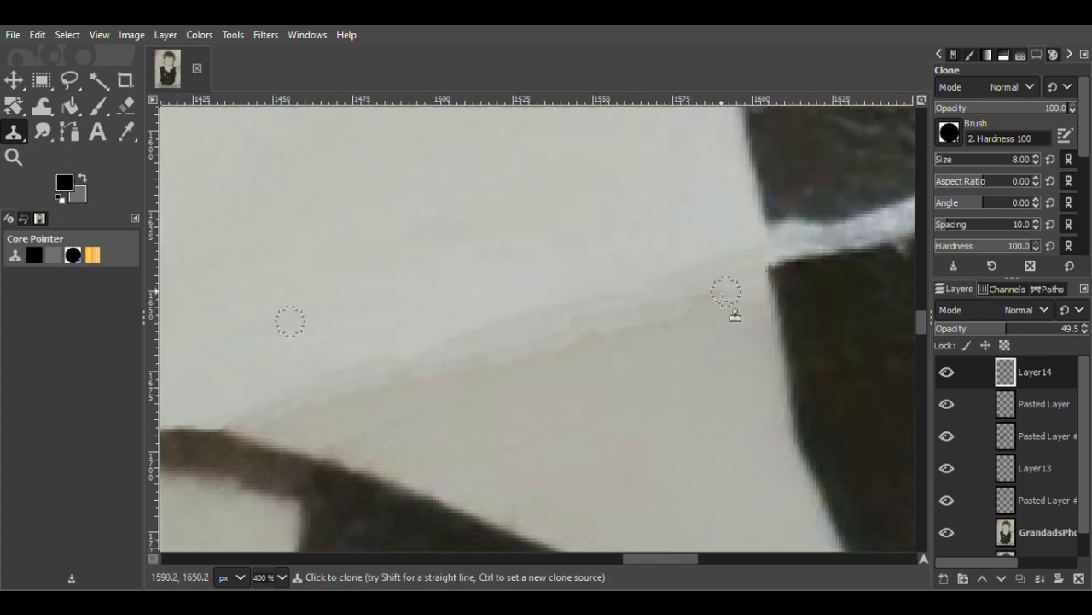
# Review the cloned seam against the whole photo and merge Layer14 down into the pasted layer below it
pyautogui.click(16, 158)
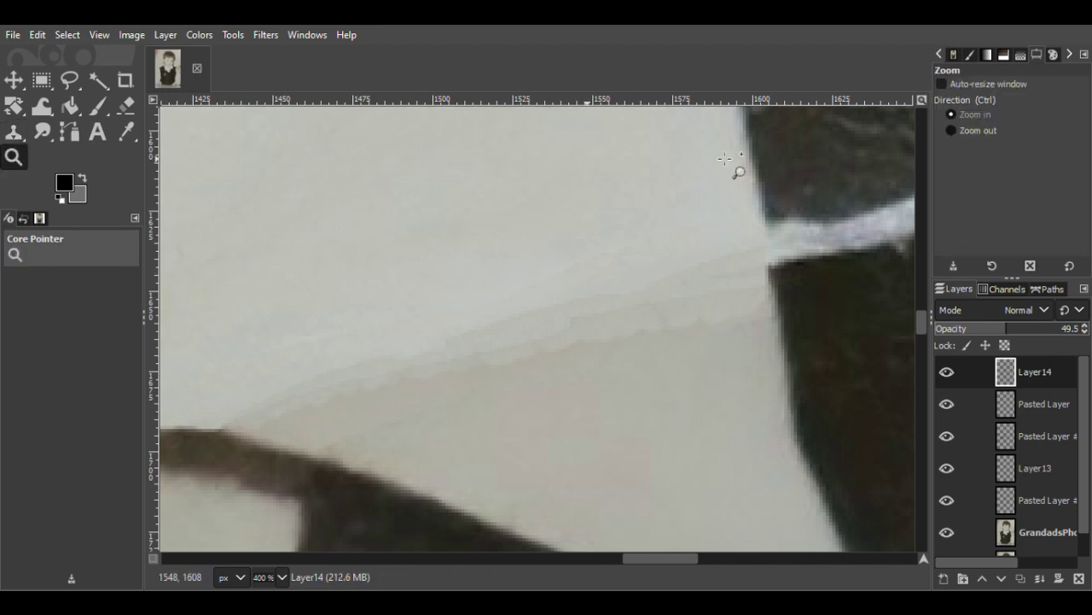
pyautogui.scroll(-10, 715, 295)
pyautogui.click(1014, 242)
pyautogui.rightClick(946, 373)
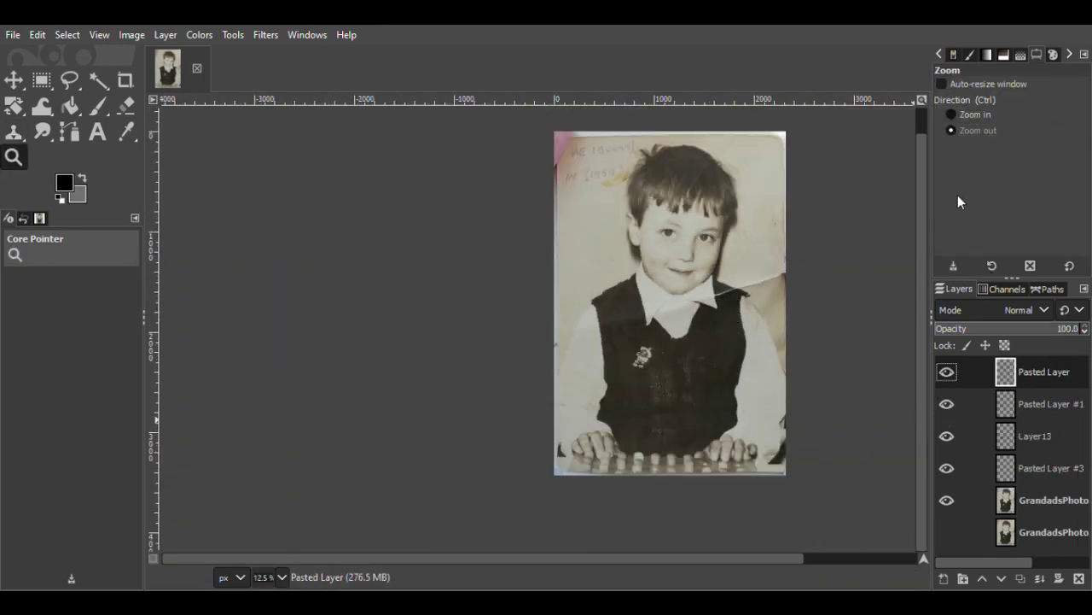
pyautogui.click(957, 202)
pyautogui.click(946, 374)
pyautogui.hotkey('ctrl', 'z')
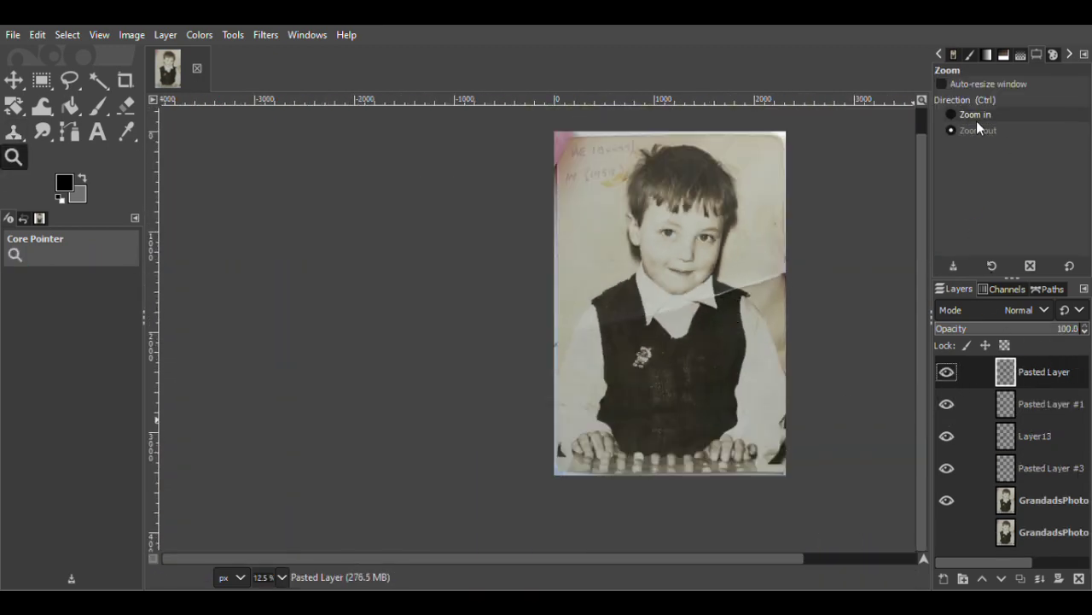
# Merge Layer13 down into Pasted Layer #3 and check the merged layer's effect on the collar
pyautogui.click(977, 118)
pyautogui.click(732, 309)
pyautogui.click(732, 309)
pyautogui.click(735, 310)
pyautogui.click(701, 289)
pyautogui.click(702, 288)
pyautogui.click(701, 288)
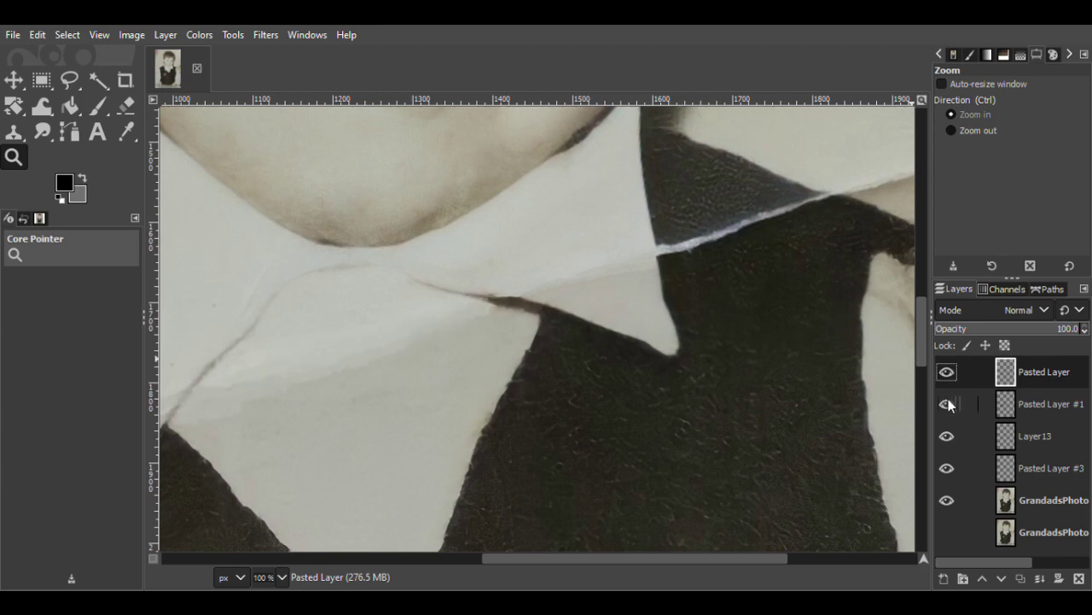
pyautogui.click(952, 467)
pyautogui.rightClick(947, 437)
pyautogui.click(954, 214)
pyautogui.click(947, 433)
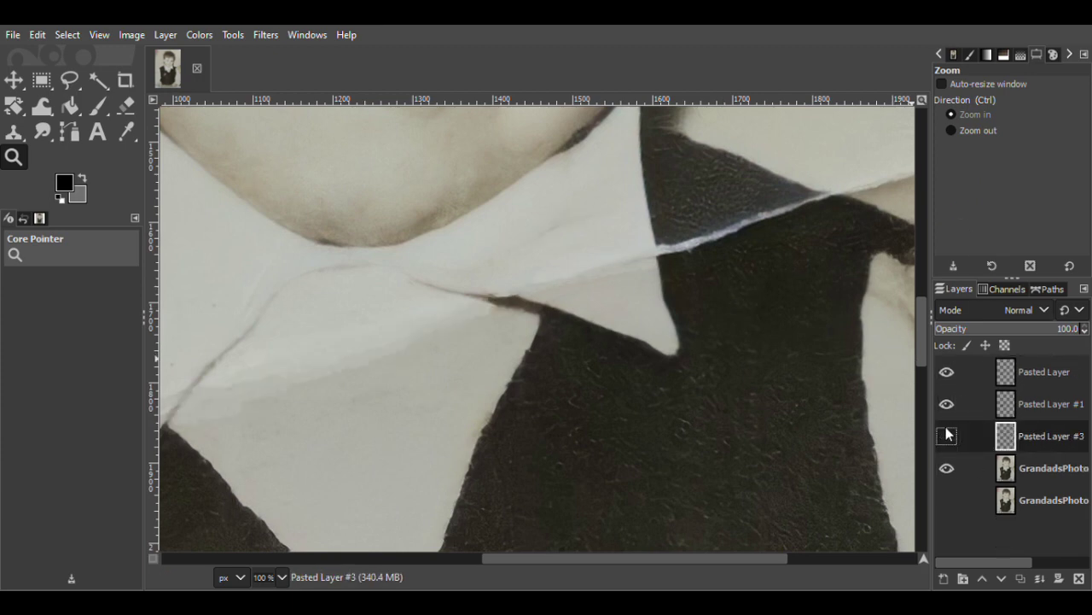
# Activate the visible photo layer for work on the white tear across the dark vest and save the image
pyautogui.click(990, 115)
pyautogui.click(672, 239)
pyautogui.click(672, 239)
pyautogui.click(672, 239)
pyautogui.moveTo(689, 560); pyautogui.dragTo(718, 561)
pyautogui.moveTo(922, 317); pyautogui.dragTo(924, 306)
pyautogui.click(1009, 469)
pyautogui.hotkey('ctrl', 's')
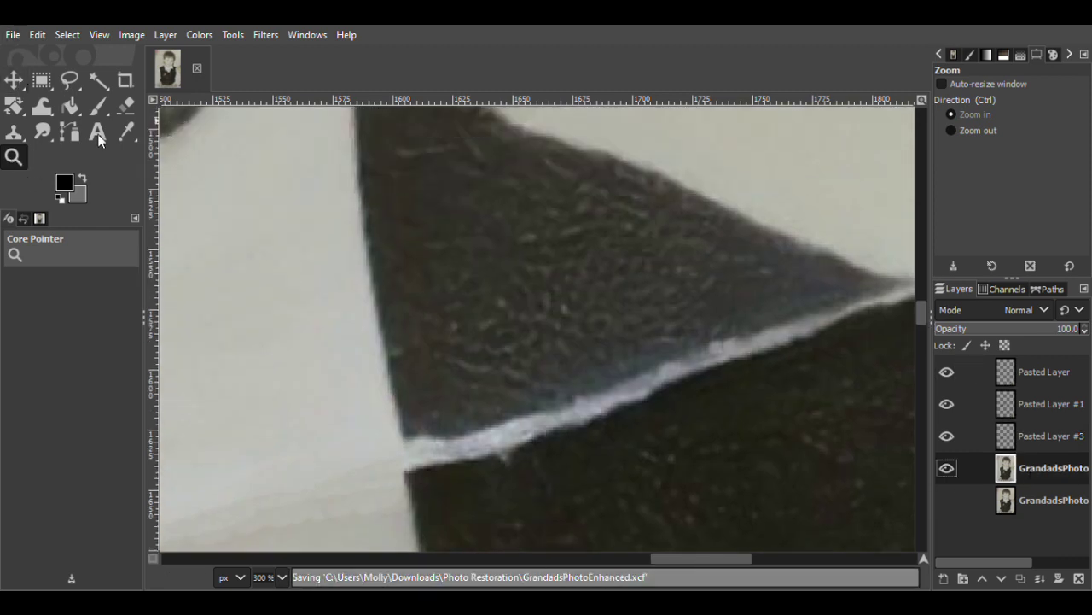
# Copy a strip of dark vest from just below the white tear, cover the tear's middle with it and merge the patches
pyautogui.click(70, 80)
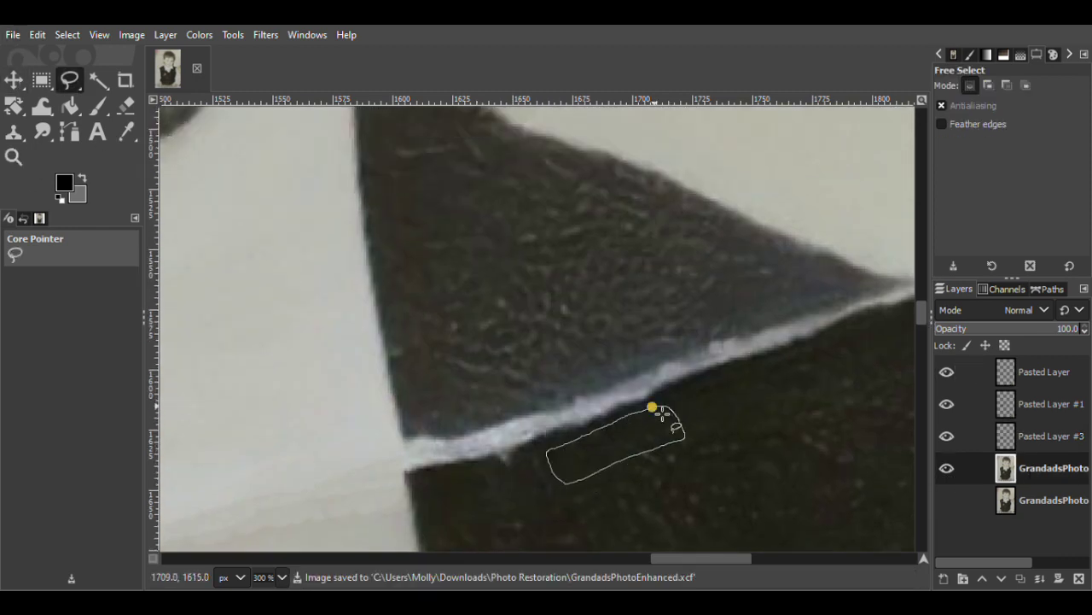
pyautogui.click(662, 413)
pyautogui.press('m')
pyautogui.hotkey('ctrl', 'c')
pyautogui.hotkey('ctrl', 'v')
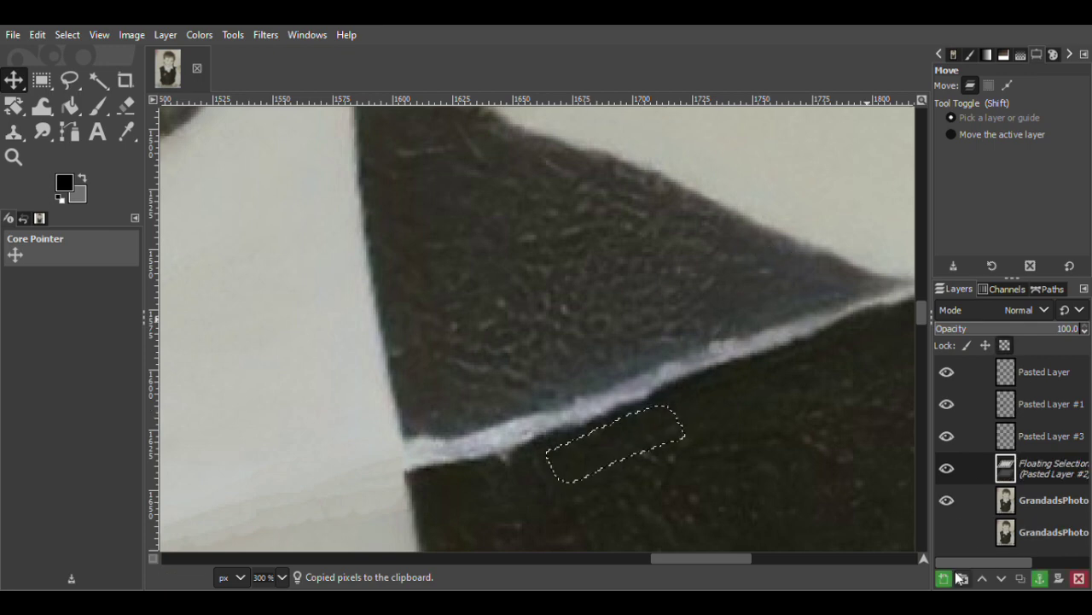
pyautogui.click(956, 576)
pyautogui.moveTo(620, 419); pyautogui.dragTo(742, 374)
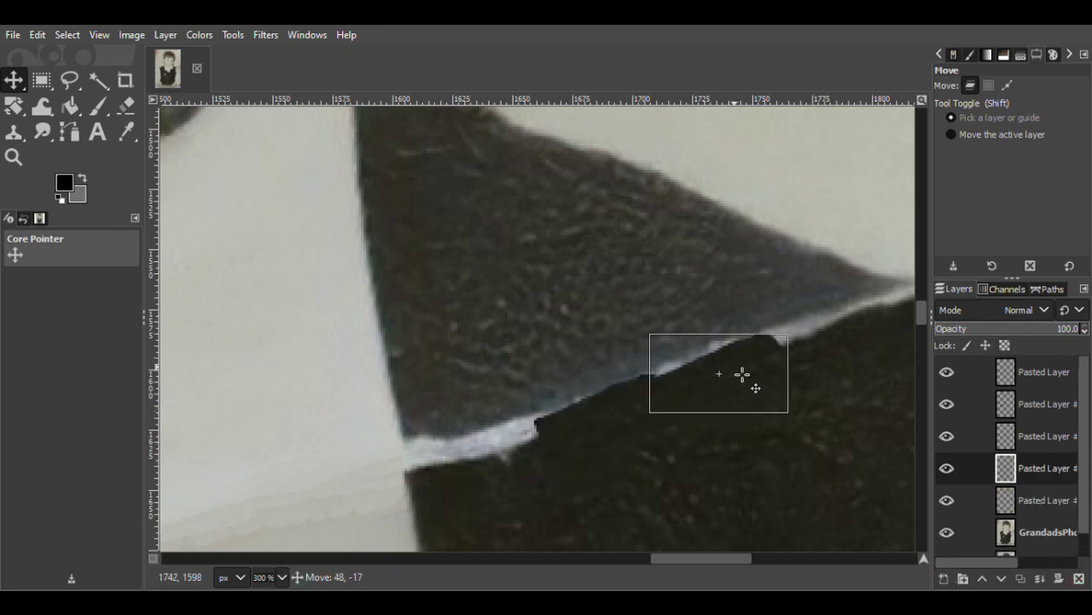
pyautogui.rightClick(1000, 461)
pyautogui.click(947, 467)
# Copy a strip of dark vest near the collar edge from the photo layer and place it over the tear above it
pyautogui.click(70, 80)
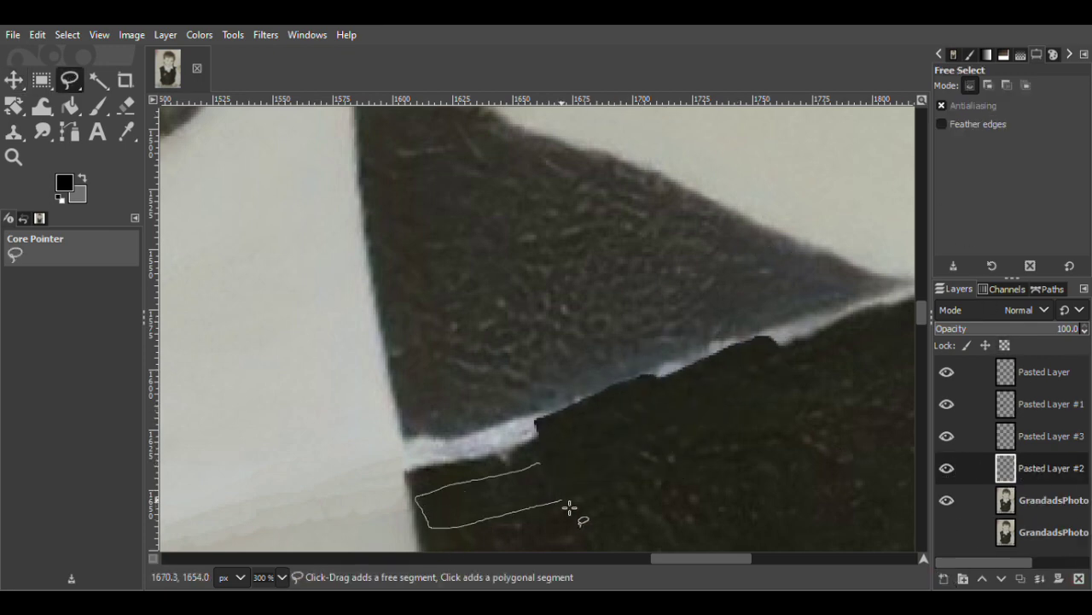
pyautogui.moveTo(569, 508); pyautogui.dragTo(541, 463)
pyautogui.click(1045, 499)
pyautogui.press('m')
pyautogui.rightClick(500, 492)
pyautogui.click(662, 217)
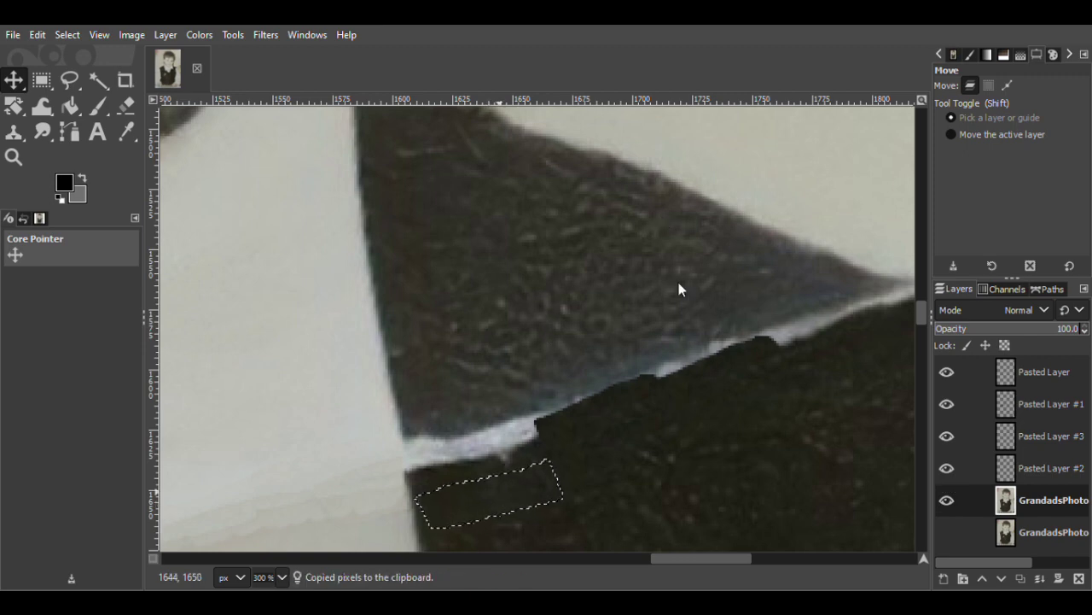
pyautogui.hotkey('ctrl', 'v')
pyautogui.hotkey('shift', 'ctrl', 'n')
pyautogui.moveTo(512, 515)
pyautogui.mouseDown()
pyautogui.moveTo(495, 464)
pyautogui.moveTo(434, 466)
pyautogui.mouseUp()
pyautogui.click(1000, 363)
pyautogui.hotkey('shift', 'e')
pyautogui.press('m')
# Copy a small piece of the vest's edge beside the collar and place it over the tear's end at the collar
pyautogui.press('f')
pyautogui.moveTo(460, 526)
pyautogui.mouseDown()
pyautogui.moveTo(398, 550)
pyautogui.moveTo(460, 526)
pyautogui.mouseUp()
pyautogui.moveTo(925, 321); pyautogui.dragTo(924, 324)
pyautogui.click(1050, 532)
pyautogui.press('m')
pyautogui.hotkey('ctrl', 'c')
pyautogui.hotkey('ctrl', 'v')
pyautogui.hotkey('ctrl', 'shift', 'n')
pyautogui.moveTo(425, 431); pyautogui.dragTo(434, 385)
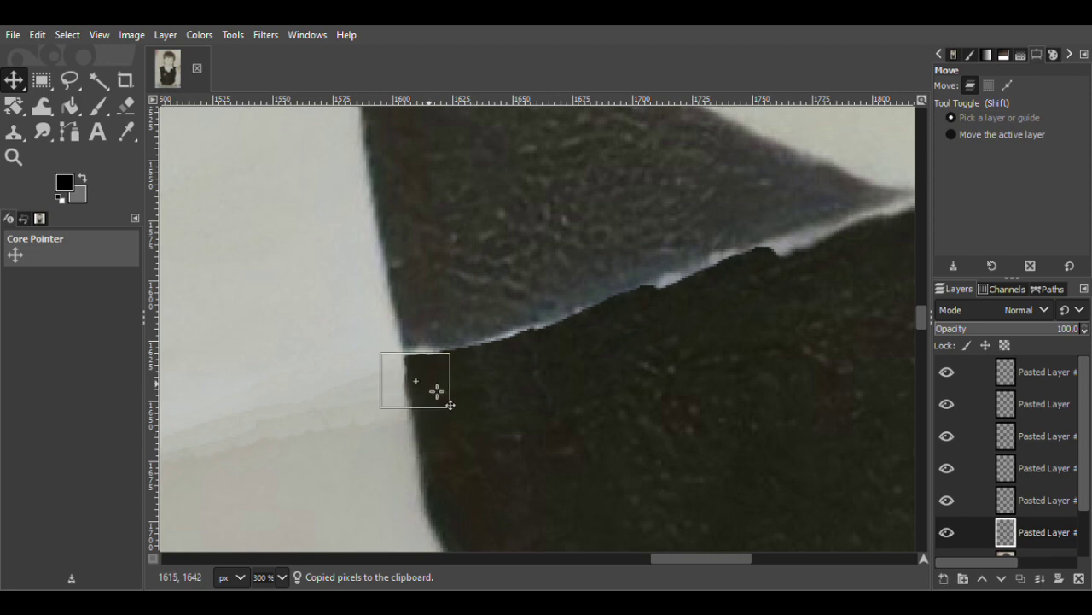
# Check the pasted patches along the tear down to Pasted Layer #2 and save the image
pyautogui.click(1008, 372)
pyautogui.hotkey('shift', 'e')
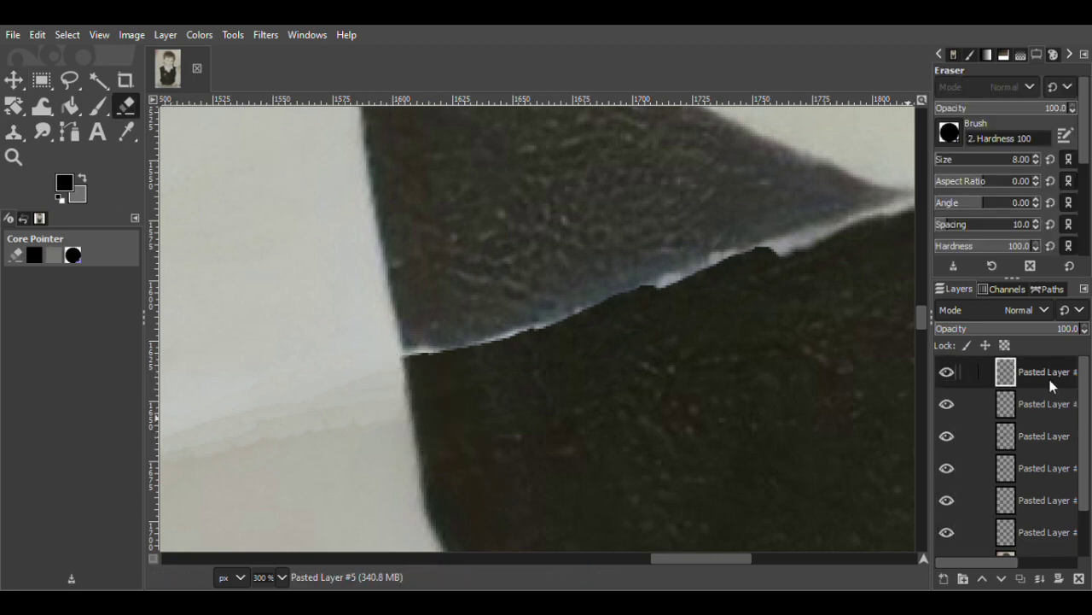
pyautogui.scroll(-2, 1090, 465)
pyautogui.click(946, 474)
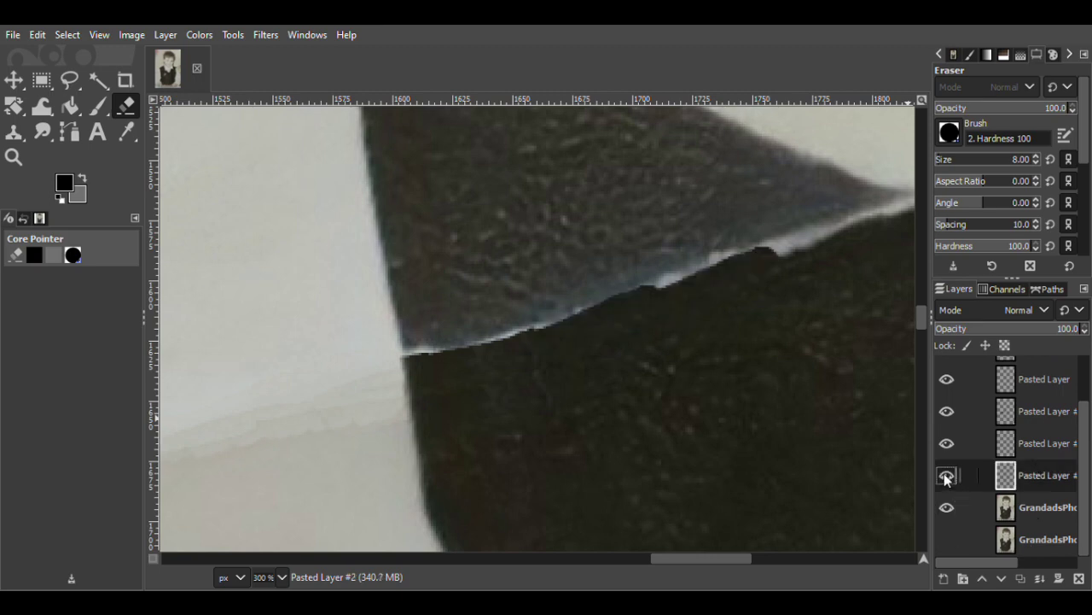
pyautogui.hotkey('ctrl', 's')
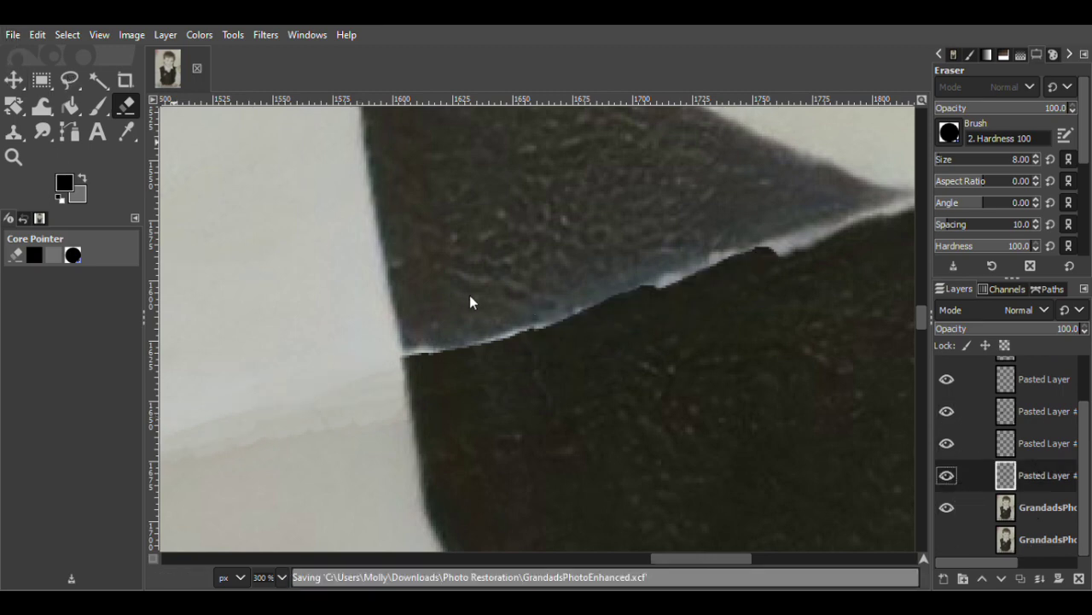
# Copy a strip of dark vest below the still uncovered tear toward the shoulder and place it over the tear as a new layer
pyautogui.press('f')
pyautogui.moveTo(687, 557); pyautogui.dragTo(715, 556)
pyautogui.moveTo(695, 237); pyautogui.dragTo(674, 227)
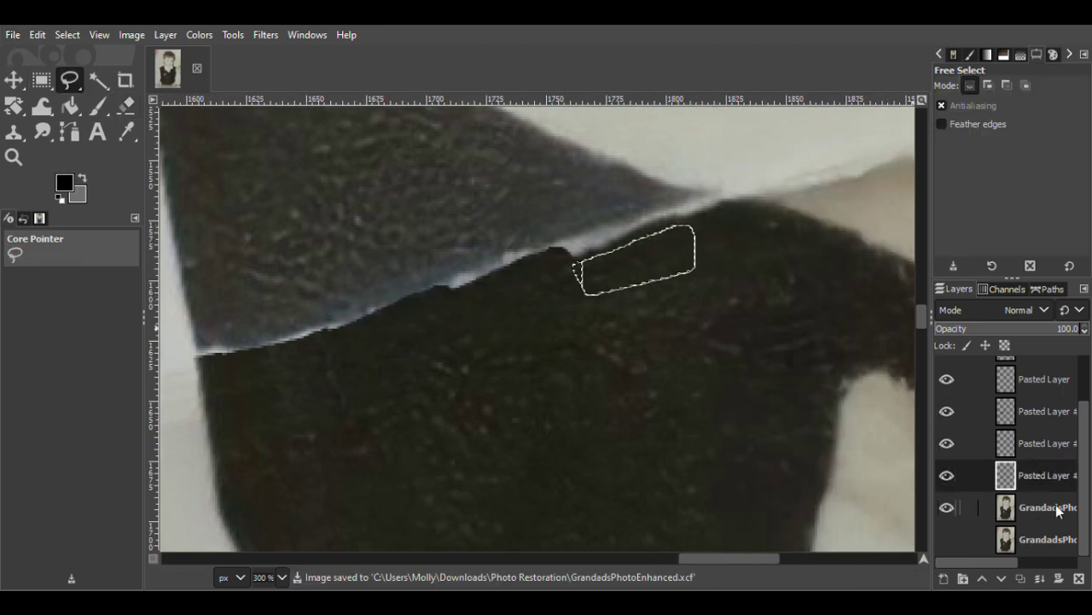
pyautogui.click(1055, 510)
pyautogui.press('m')
pyautogui.rightClick(664, 271)
pyautogui.click(811, 210)
pyautogui.hotkey('ctrl', 'v')
pyautogui.hotkey('ctrl', 'shift', 'n')
pyautogui.moveTo(641, 275); pyautogui.dragTo(630, 259)
# Copy a rounded piece of the vest's upper edge at the shoulder and place it over the tear's outer end
pyautogui.press('f')
pyautogui.moveTo(752, 198); pyautogui.dragTo(702, 259)
pyautogui.moveTo(761, 203); pyautogui.dragTo(754, 197)
pyautogui.click(1041, 539)
pyautogui.press('m')
pyautogui.rightClick(732, 233)
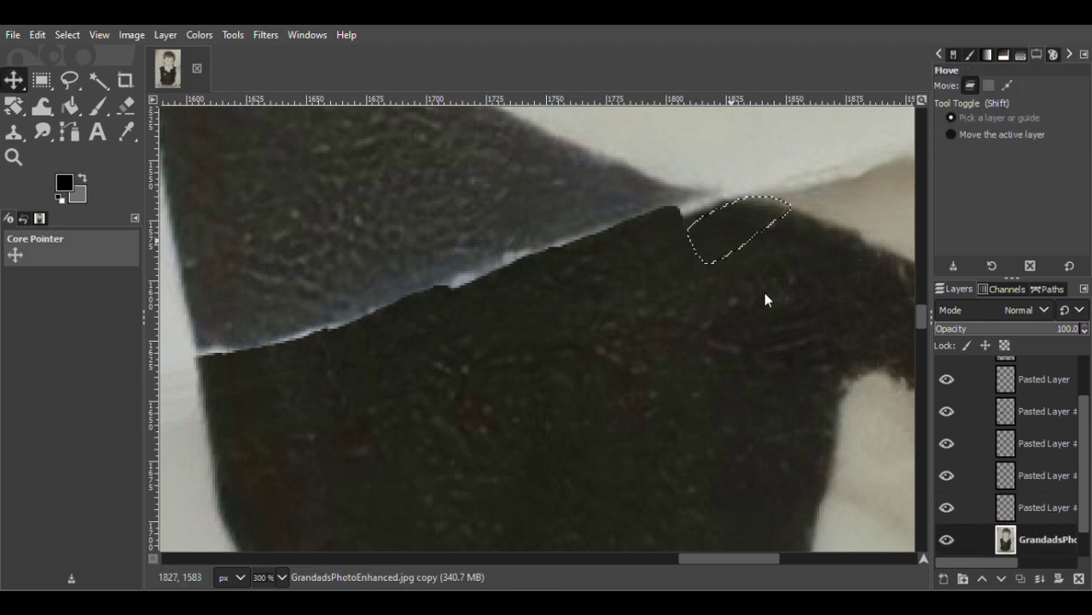
pyautogui.click(893, 215)
pyautogui.rightClick(725, 229)
pyautogui.hotkey('ctrl', 'v')
pyautogui.hotkey('shift', 'ctrl', 'n')
pyautogui.moveTo(734, 253); pyautogui.dragTo(734, 214)
# Compare the shoulder patches with the photo, merge the upper one down into the patch below and save the image
pyautogui.hotkey('shift', 'e')
pyautogui.press('m')
pyautogui.scroll(-2, 1087, 547)
pyautogui.click(947, 468)
pyautogui.click(947, 469)
pyautogui.rightClick(1028, 440)
pyautogui.click(931, 185)
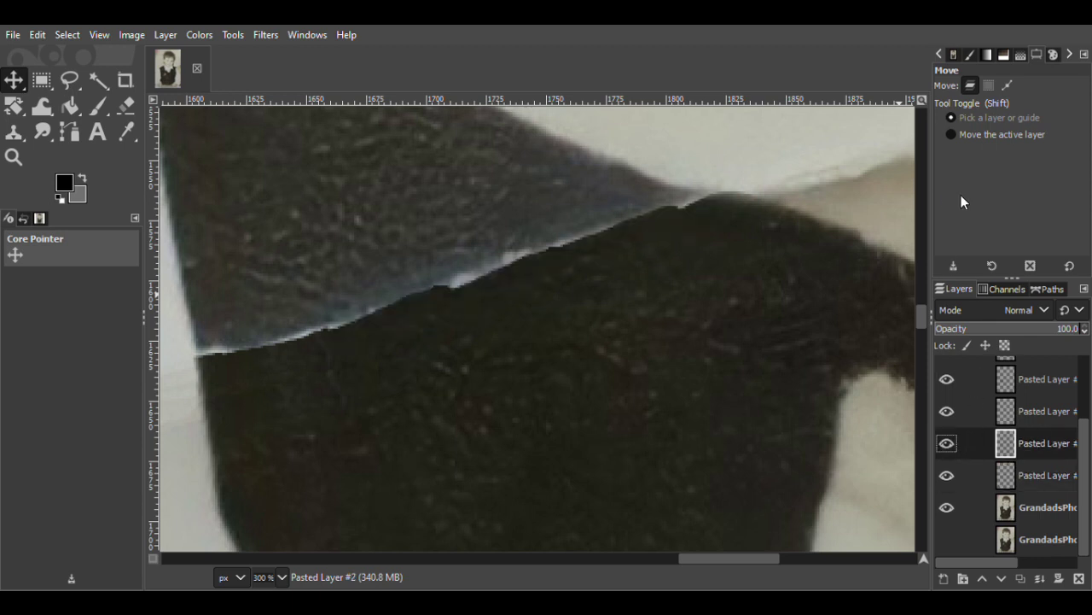
pyautogui.hscroll(-3, 727, 559)
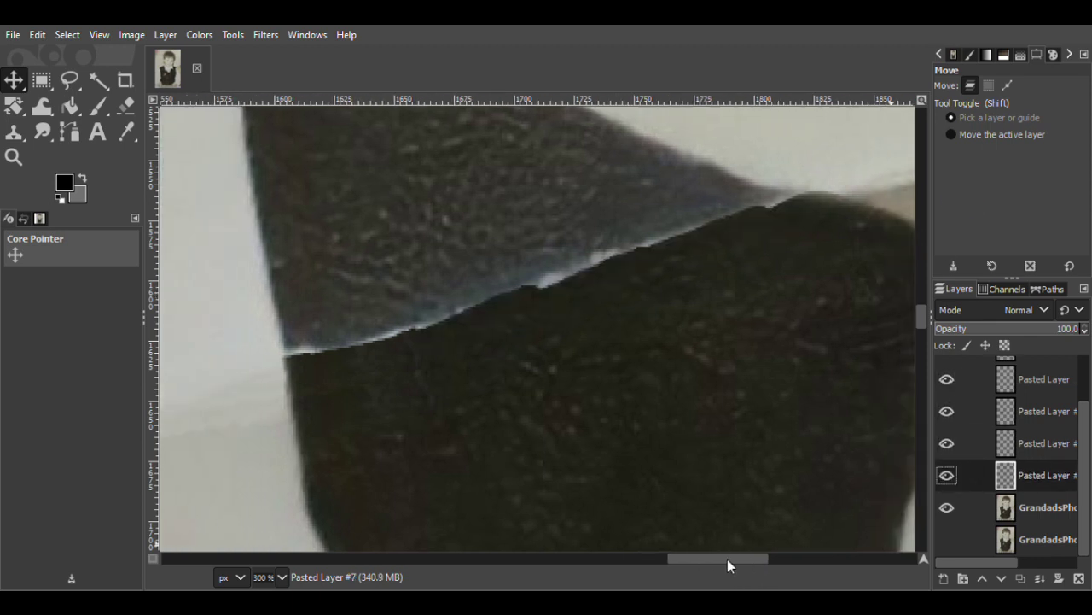
pyautogui.hotkey('ctrl', 's')
# Copy a patch of the lighter cloth above the tear beside the collar and place it over the remaining white edge
pyautogui.press('f')
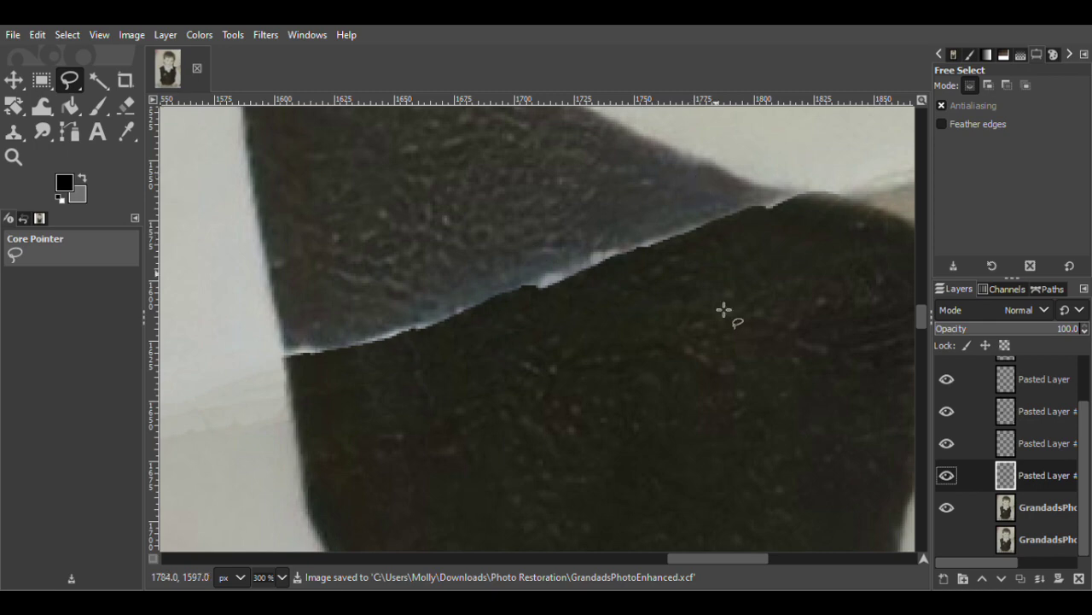
pyautogui.hscroll(-5, 696, 559)
pyautogui.press('Return')
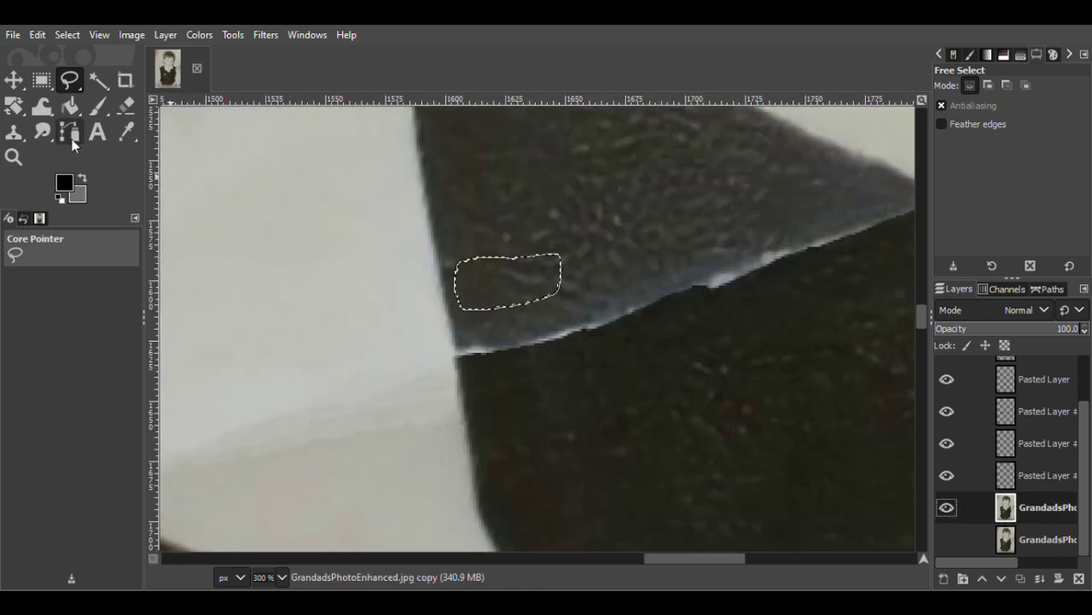
pyautogui.press('m')
pyautogui.hotkey('ctrl', 'c')
pyautogui.hotkey('ctrl', 'v')
pyautogui.click(947, 579)
pyautogui.moveTo(480, 222); pyautogui.dragTo(516, 336)
pyautogui.hotkey('ctrl', 'z')
pyautogui.click(127, 106)
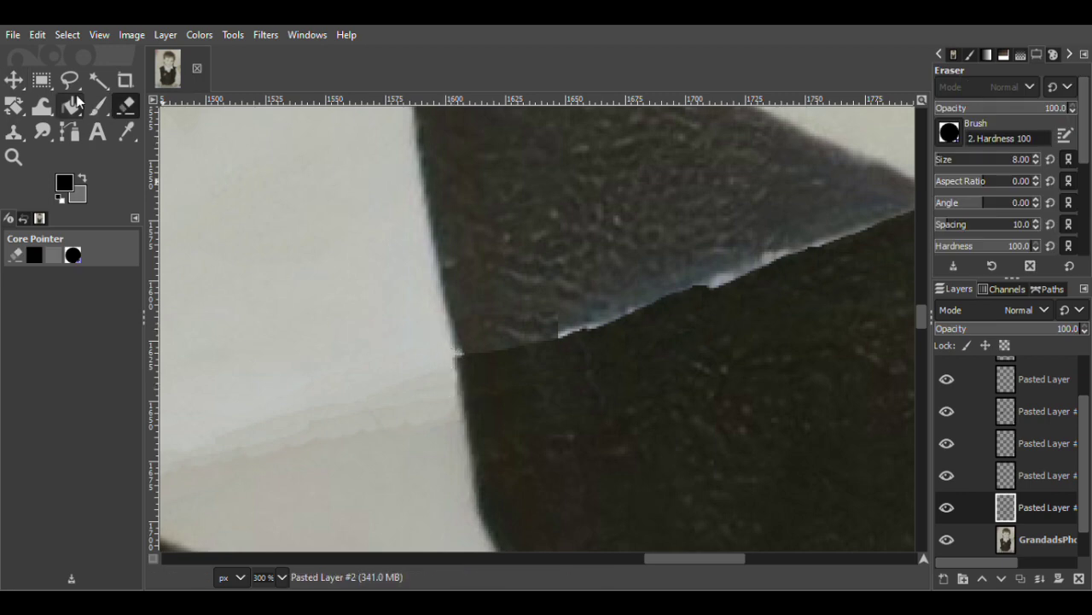
# Copy a piece of the cloth's edge along the collar from the photo layer and place it over the gap at the seam
pyautogui.press('f')
pyautogui.press('Return')
pyautogui.press('pagedown')
pyautogui.press('m')
pyautogui.hotkey('ctrl', 'c')
pyautogui.hotkey('ctrl', 'v')
pyautogui.click(944, 579)
pyautogui.moveTo(471, 296); pyautogui.dragTo(471, 361)
# Compare the pasted patches beside the collar by hiding and showing them, and merge the overlapping ones into Pasted Layer #2
pyautogui.click(1010, 507)
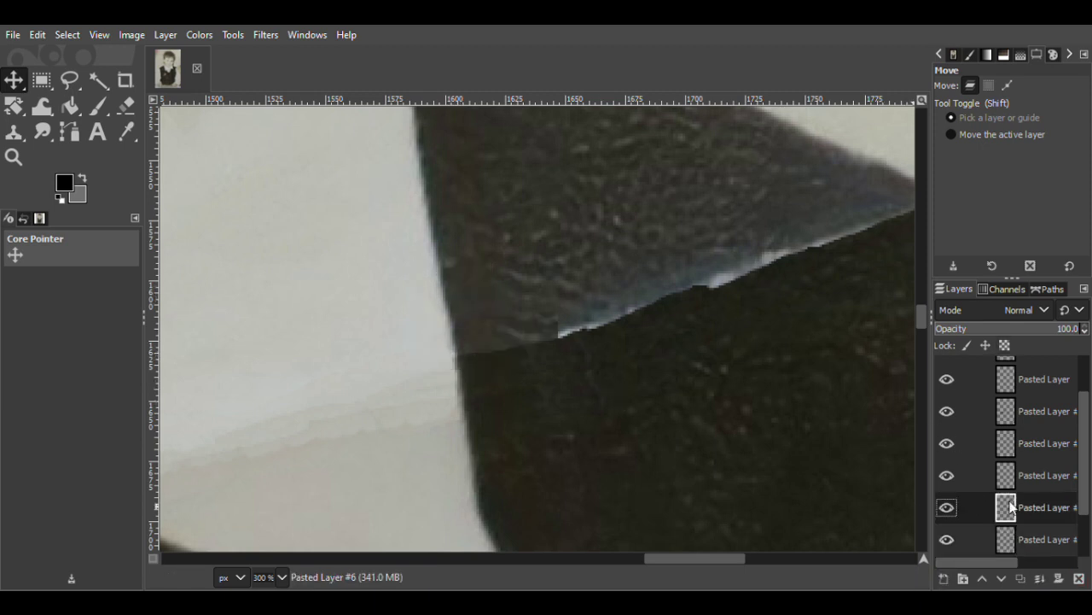
pyautogui.click(1009, 386)
pyautogui.click(946, 476)
pyautogui.click(946, 476)
pyautogui.click(944, 445)
pyautogui.click(944, 445)
pyautogui.click(942, 415)
pyautogui.click(943, 415)
pyautogui.click(1009, 412)
pyautogui.click(126, 107)
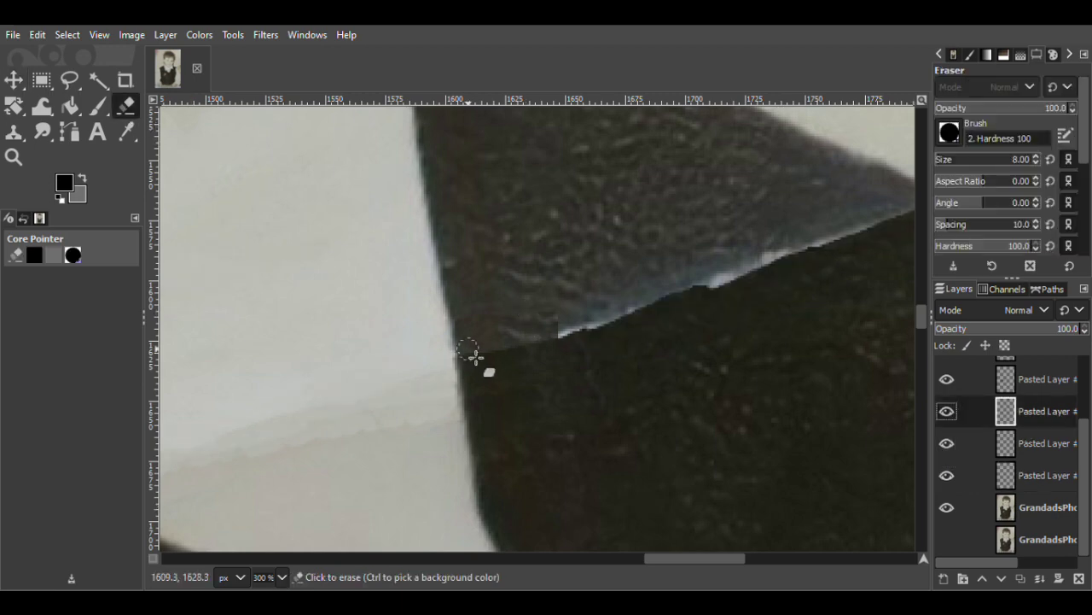
pyautogui.press('pagedown')
pyautogui.press('pagedown')
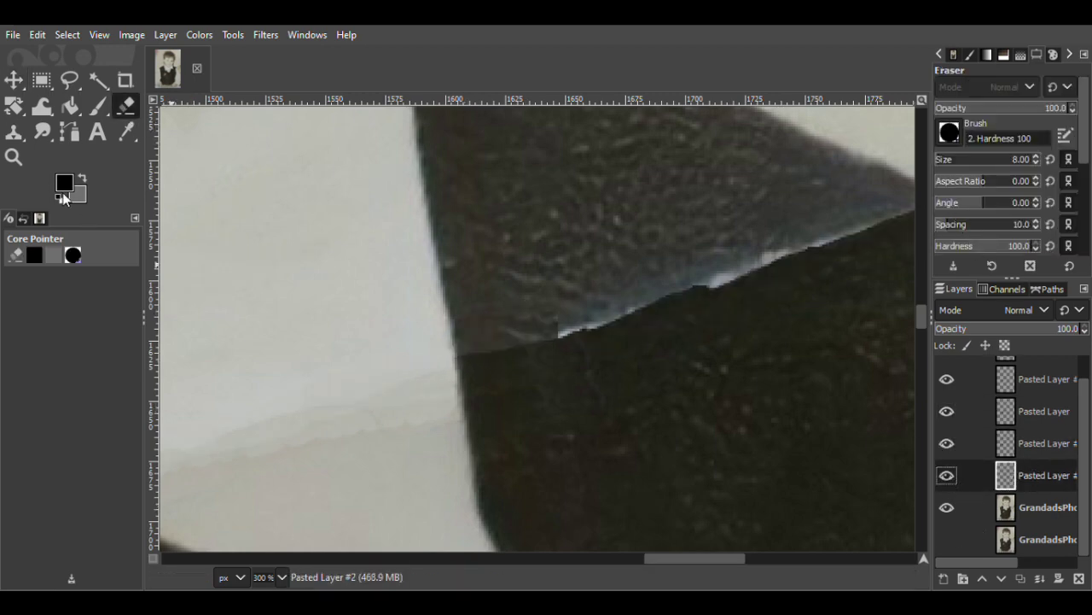
# Review the patches at 100 % zoom and merge them until only Pasted Layer, Pasted Layer #1 and Pasted Layer #2 remain
pyautogui.click(13, 157)
pyautogui.click(768, 300)
pyautogui.doubleClick(768, 301)
pyautogui.click(946, 415)
pyautogui.click(946, 415)
pyautogui.click(949, 443)
pyautogui.click(949, 443)
pyautogui.doubleClick(949, 413)
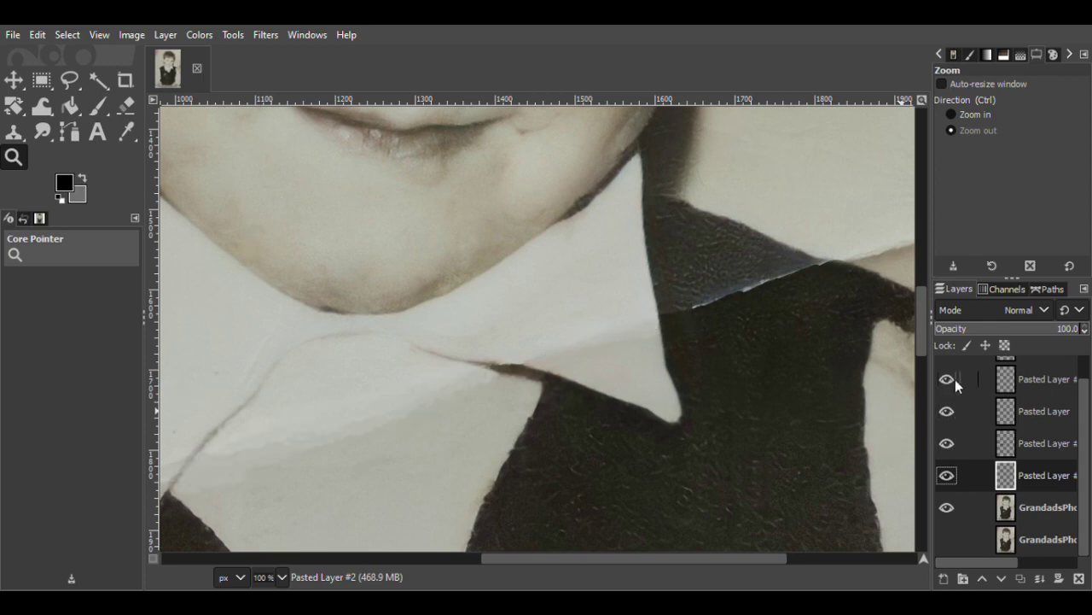
pyautogui.press('pageup')
pyautogui.press('pageup')
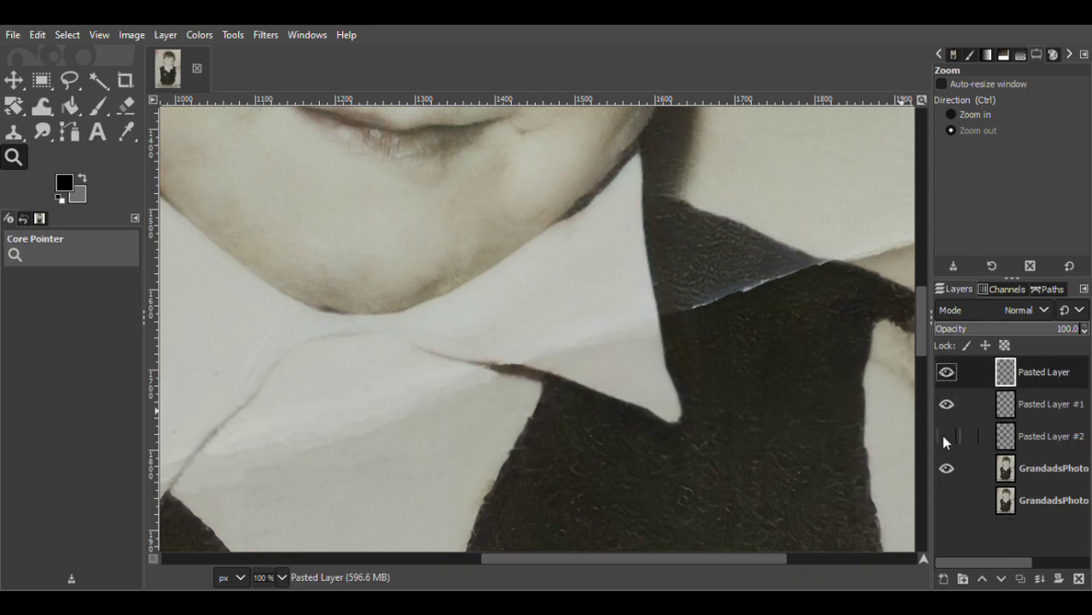
# Examine the patched seam between the lighter cloth and the dark vest up close
pyautogui.click(989, 117)
pyautogui.click(728, 293)
pyautogui.click(728, 293)
pyautogui.click(728, 294)
pyautogui.click(728, 294)
pyautogui.click(728, 293)
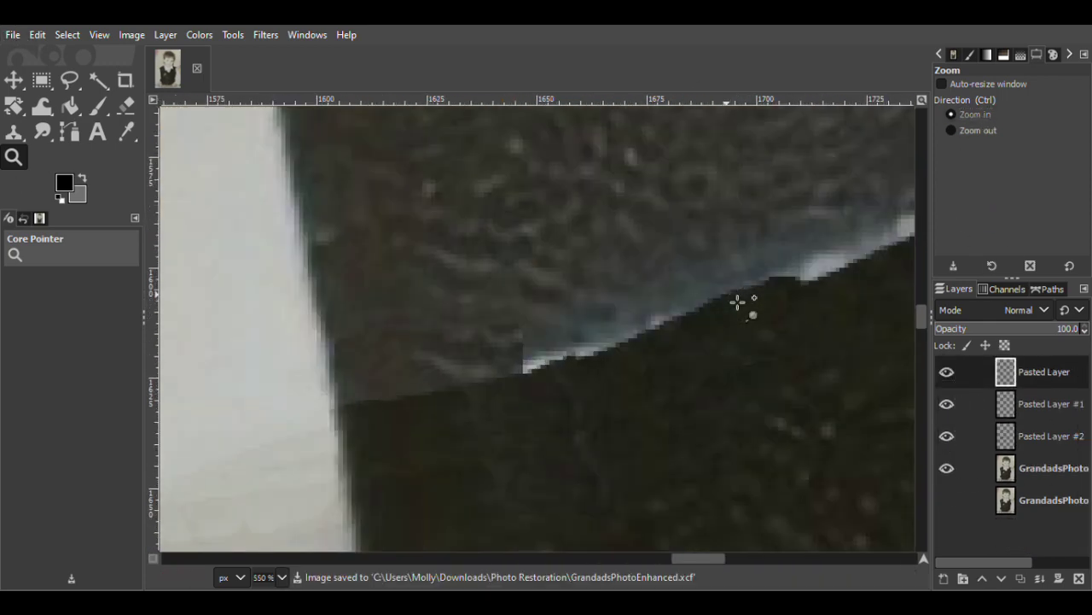
pyautogui.click(970, 131)
pyautogui.click(693, 331)
pyautogui.click(688, 377)
pyautogui.moveTo(668, 557); pyautogui.dragTo(684, 558)
# Touch up Pasted Layer #2 beside the collar edge with the Eraser and save the image
pyautogui.click(949, 374)
pyautogui.click(973, 435)
pyautogui.click(127, 105)
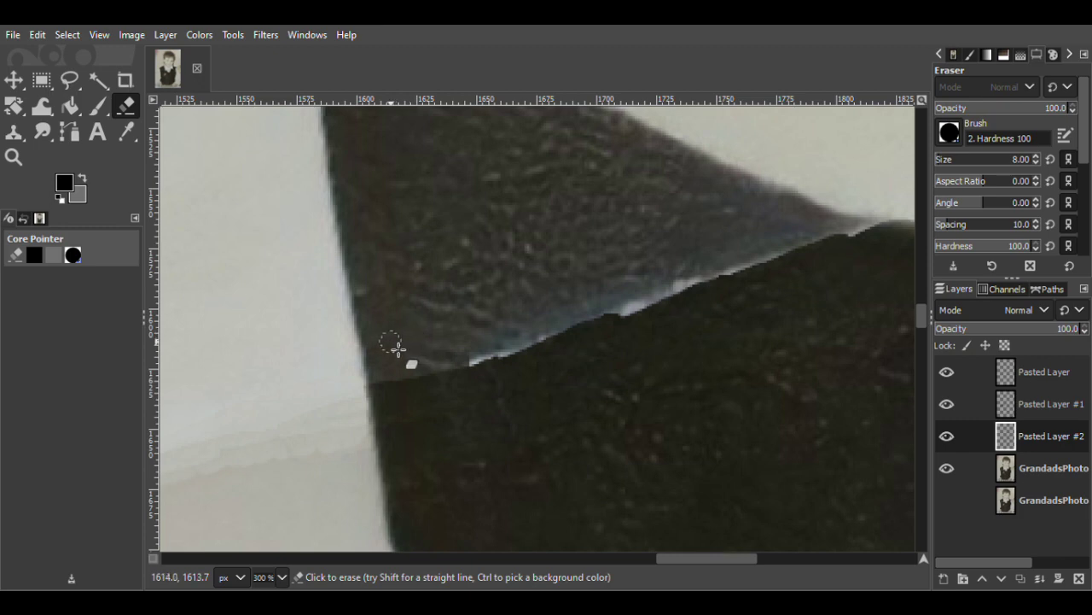
pyautogui.hotkey('ctrl', 's')
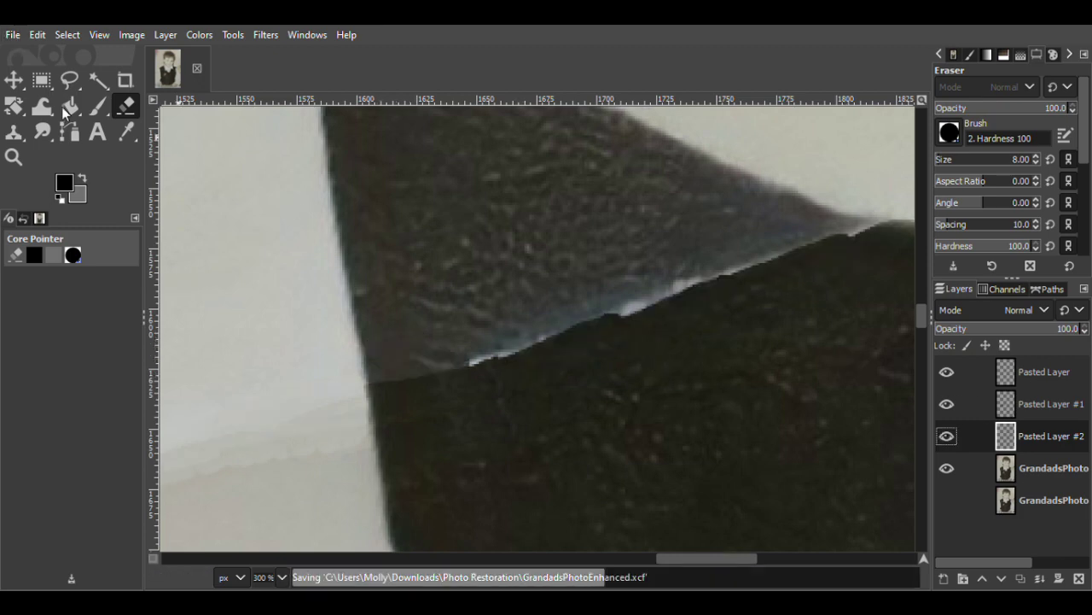
# Copy a strip of the lighter cloth from above the tear and move it down over the white edge next to the first patch
pyautogui.press('f')
pyautogui.moveTo(595, 296); pyautogui.dragTo(561, 260)
pyautogui.click(1053, 469)
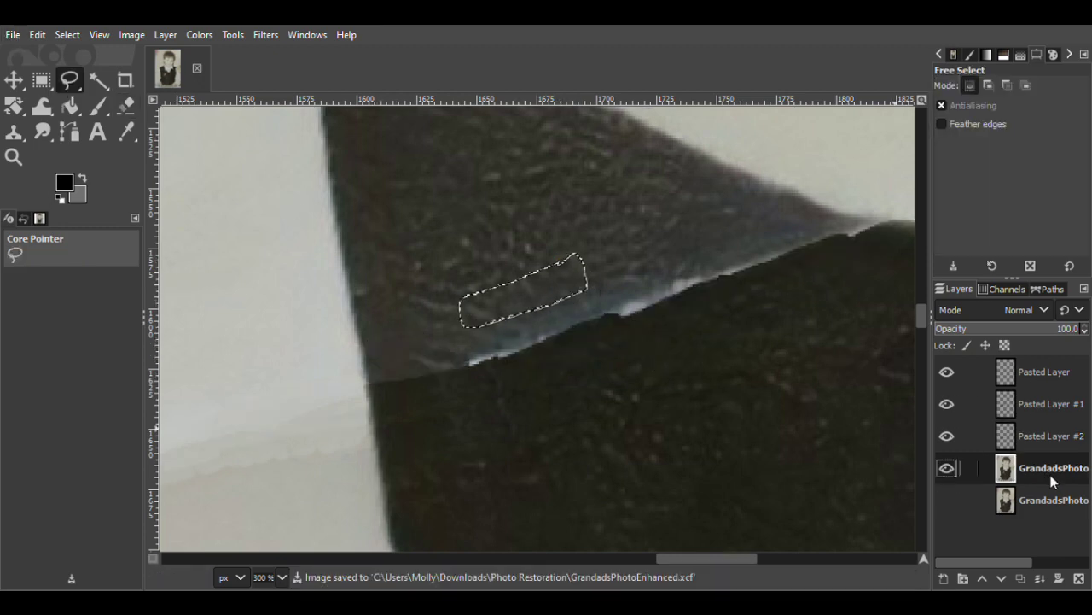
pyautogui.press('m')
pyautogui.hotkey('ctrl', 'c')
pyautogui.hotkey('ctrl', 'v')
pyautogui.click(944, 579)
pyautogui.moveTo(531, 296); pyautogui.dragTo(531, 337)
# Copy another piece of the lighter cloth and place it over the next white section toward the shoulder
pyautogui.click(1045, 500)
pyautogui.press('f')
pyautogui.moveTo(694, 216)
pyautogui.mouseDown()
pyautogui.moveTo(671, 287)
pyautogui.moveTo(696, 215)
pyautogui.mouseUp()
pyautogui.press('m')
pyautogui.hotkey('ctrl', 'c')
pyautogui.hotkey('ctrl', 'v')
pyautogui.hotkey('shift', 'ctrl', 'n')
pyautogui.moveTo(646, 295); pyautogui.dragTo(672, 303)
# Paste a further copy of the lighter cloth as a new layer, merge the cloth patches and compare the seam
pyautogui.click(1034, 501)
pyautogui.hotkey('ctrl', 'v')
pyautogui.hotkey('shift', 'ctrl', 'n')
pyautogui.click(1031, 501)
pyautogui.click(1040, 578)
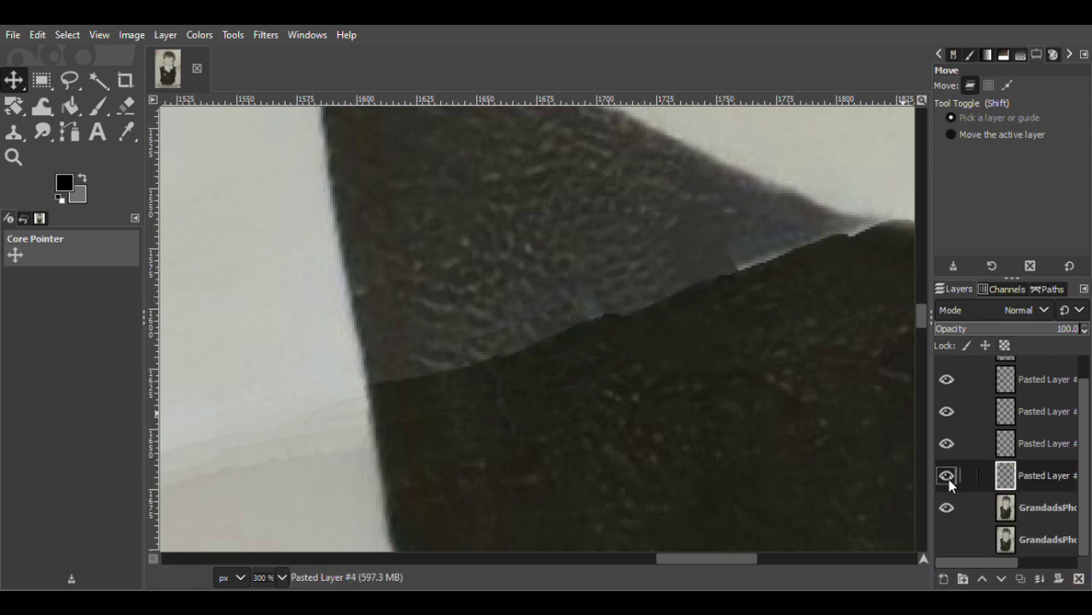
pyautogui.rightClick(1032, 441)
pyautogui.click(954, 226)
pyautogui.click(949, 468)
pyautogui.click(949, 468)
# Cut another piece of the lighter cloth from the photo layer, paste it as a new layer and merge the cloth patches
pyautogui.click(69, 80)
pyautogui.moveTo(596, 255)
pyautogui.mouseDown()
pyautogui.moveTo(572, 268)
pyautogui.moveTo(599, 254)
pyautogui.mouseUp()
pyautogui.click(1024, 501)
pyautogui.click(14, 80)
pyautogui.hotkey('ctrl', 'x')
pyautogui.hotkey('ctrl', 'v')
pyautogui.click(943, 578)
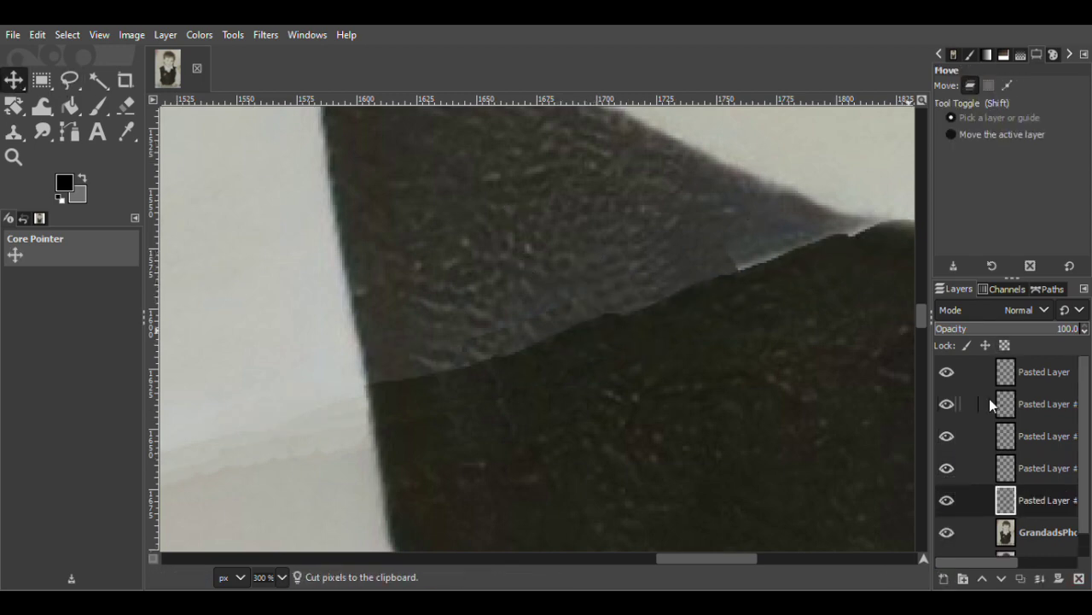
pyautogui.rightClick(1005, 468)
pyautogui.click(926, 201)
# Copy a small piece of the lighter cloth near the shoulder from the photo layer and paste it over the white edge below
pyautogui.click(69, 81)
pyautogui.moveTo(792, 201)
pyautogui.mouseDown()
pyautogui.moveTo(799, 243)
pyautogui.moveTo(802, 207)
pyautogui.moveTo(826, 219)
pyautogui.mouseUp()
pyautogui.press('Return')
pyautogui.press('pagedown')
pyautogui.press('m')
pyautogui.hotkey('ctrl', 'c')
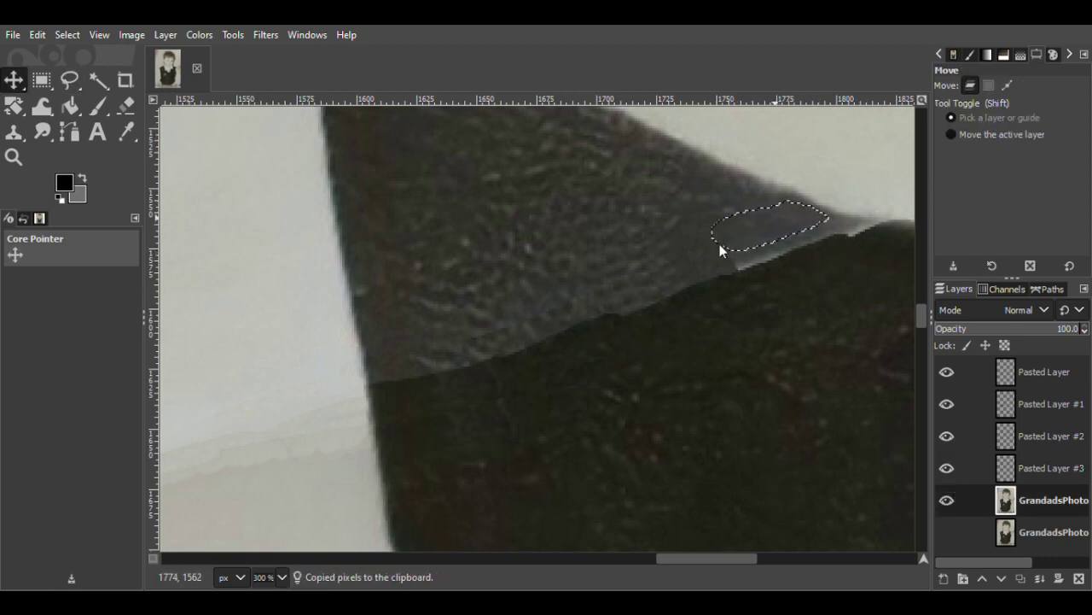
pyautogui.hotkey('ctrl', 'v')
pyautogui.moveTo(707, 563); pyautogui.dragTo(722, 563)
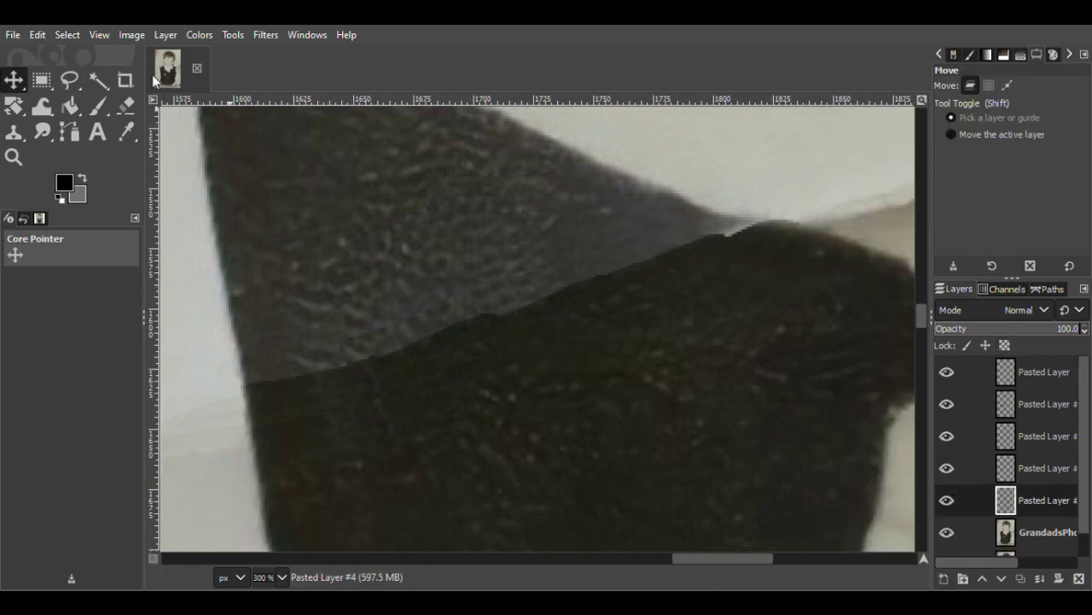
# Outline a piece of the lighter cloth's upper edge and merge the existing pasted cloth patches
pyautogui.press('f')
pyautogui.moveTo(602, 139)
pyautogui.mouseDown()
pyautogui.moveTo(632, 175)
pyautogui.moveTo(602, 138)
pyautogui.mouseUp()
pyautogui.rightClick(955, 471)
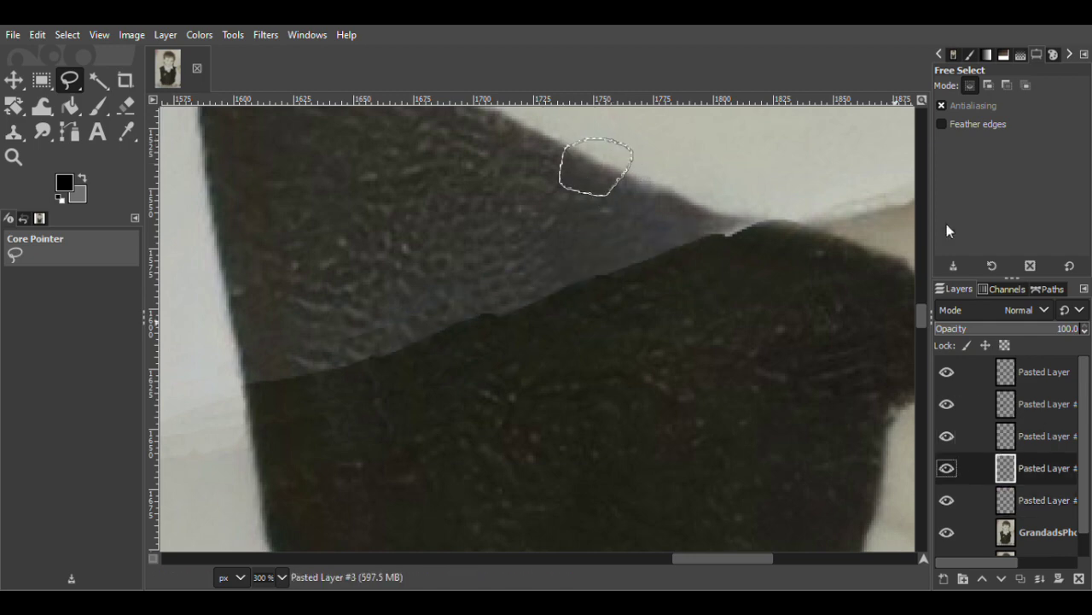
pyautogui.click(952, 254)
pyautogui.click(947, 440)
pyautogui.click(946, 440)
pyautogui.rightClick(948, 440)
pyautogui.click(966, 221)
pyautogui.click(946, 438)
pyautogui.click(982, 467)
# Paste the outlined cloth edge as a new layer over the white gap at the shoulder and rotate it by about -8.39 degrees
pyautogui.press('m')
pyautogui.hotkey('ctrl', 'c')
pyautogui.hotkey('ctrl', 'v')
pyautogui.hotkey('ctrl', 'shift', 'n')
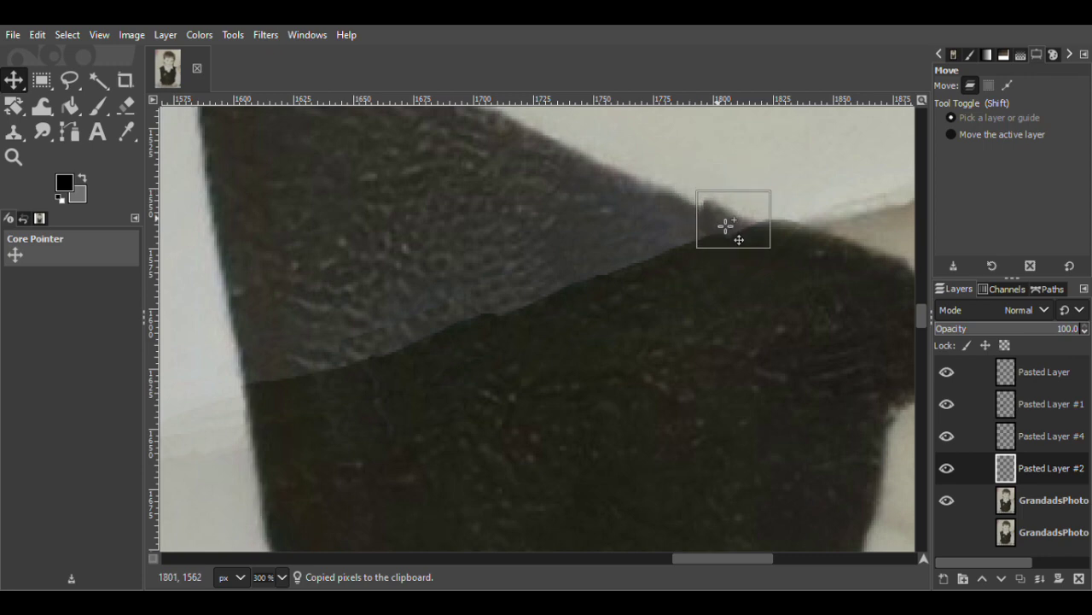
pyautogui.hotkey('shift', 'r')
pyautogui.click(725, 227)
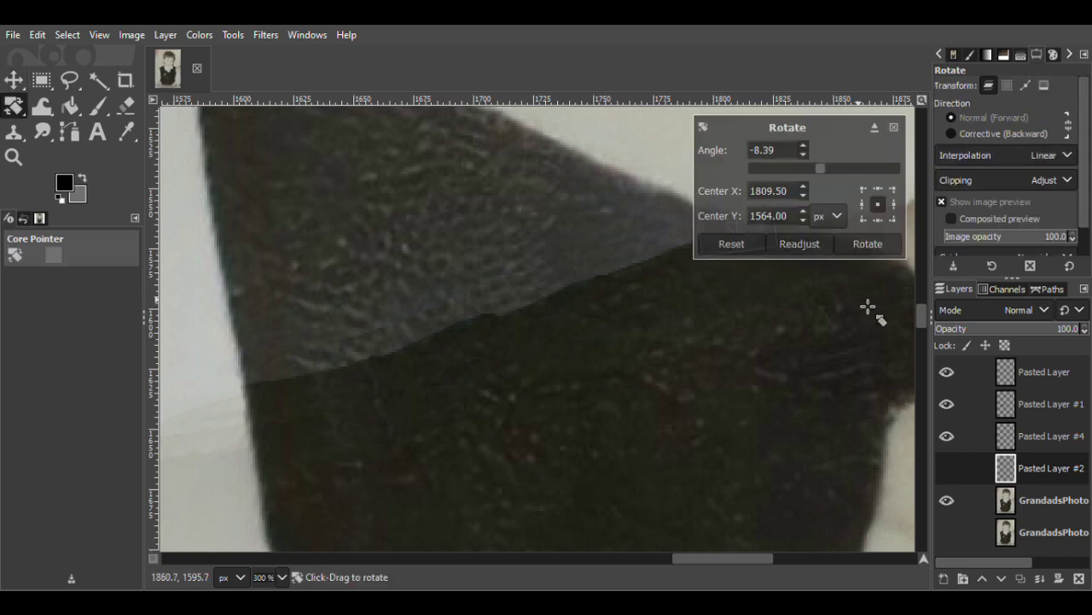
pyautogui.click(867, 243)
pyautogui.press('m')
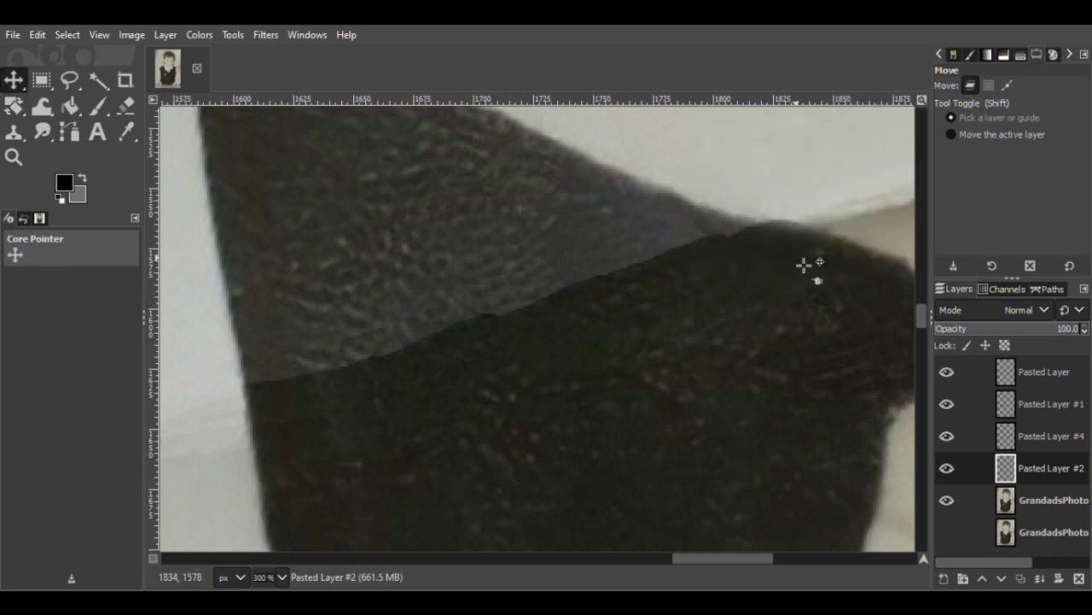
# Merge Pasted Layer #4 into the rotated shoulder patch below it and save the project
pyautogui.click(126, 106)
pyautogui.moveTo(729, 558); pyautogui.dragTo(789, 559)
pyautogui.click(1026, 437)
pyautogui.click(1039, 579)
pyautogui.click(13, 158)
pyautogui.click(809, 197)
pyautogui.moveTo(922, 326); pyautogui.dragTo(922, 316)
pyautogui.hotkey('ctrl', 's')
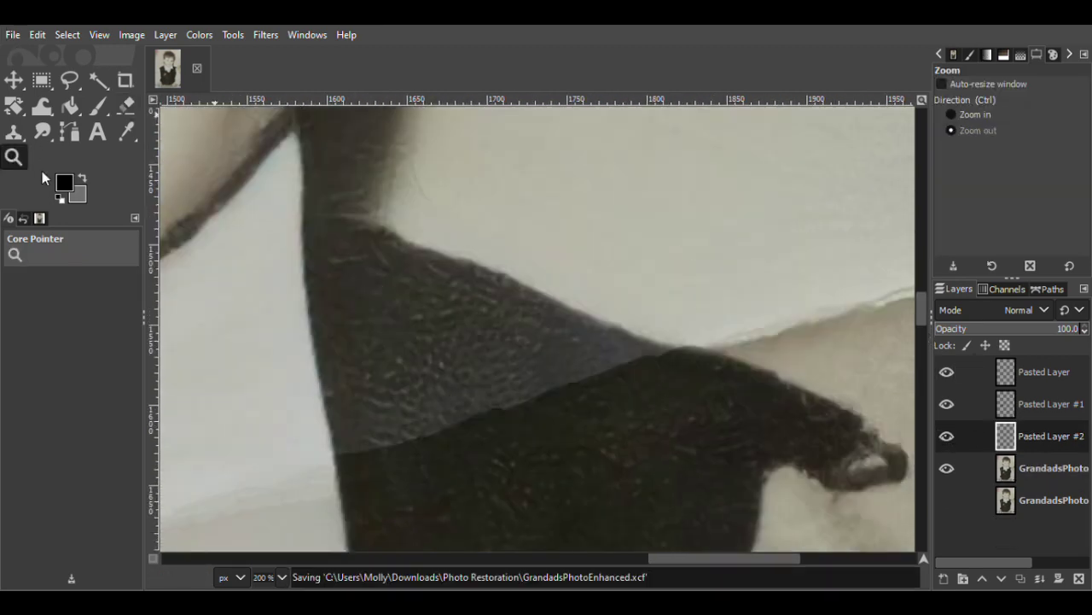
# Compare the cloth with and without the merged patch layer, examining the seam between collar and shoulder at several magnifications
pyautogui.press('f')
pyautogui.click(949, 438)
pyautogui.click(949, 438)
pyautogui.click(949, 437)
pyautogui.click(949, 437)
pyautogui.click(13, 157)
pyautogui.scroll(2, 765, 372)
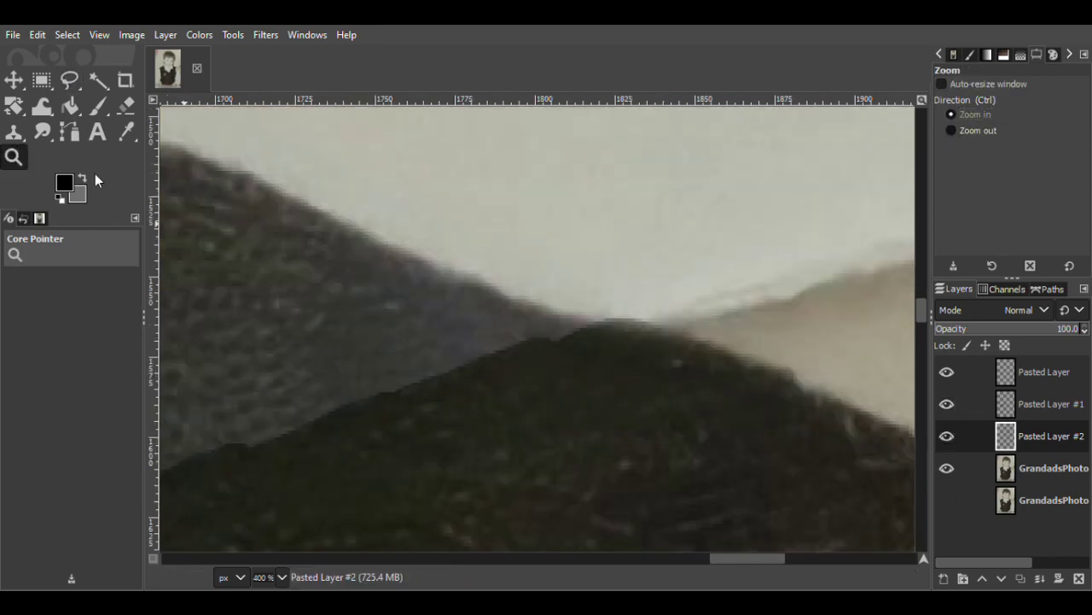
pyautogui.hotkey('shift', 'e')
pyautogui.click(11, 160)
pyautogui.scroll(-10, 627, 407)
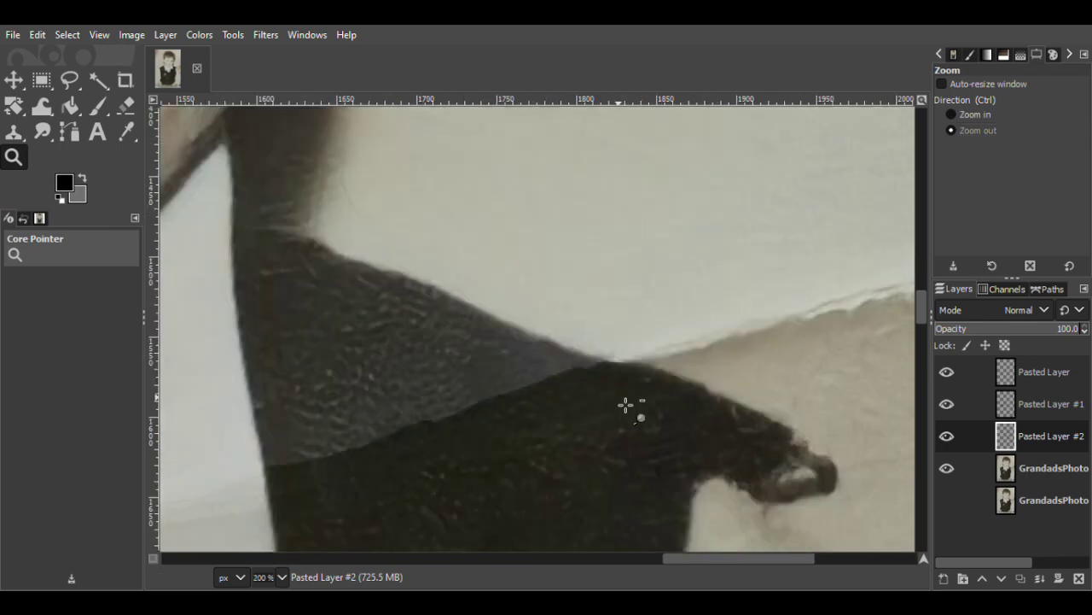
pyautogui.scroll(7, 663, 426)
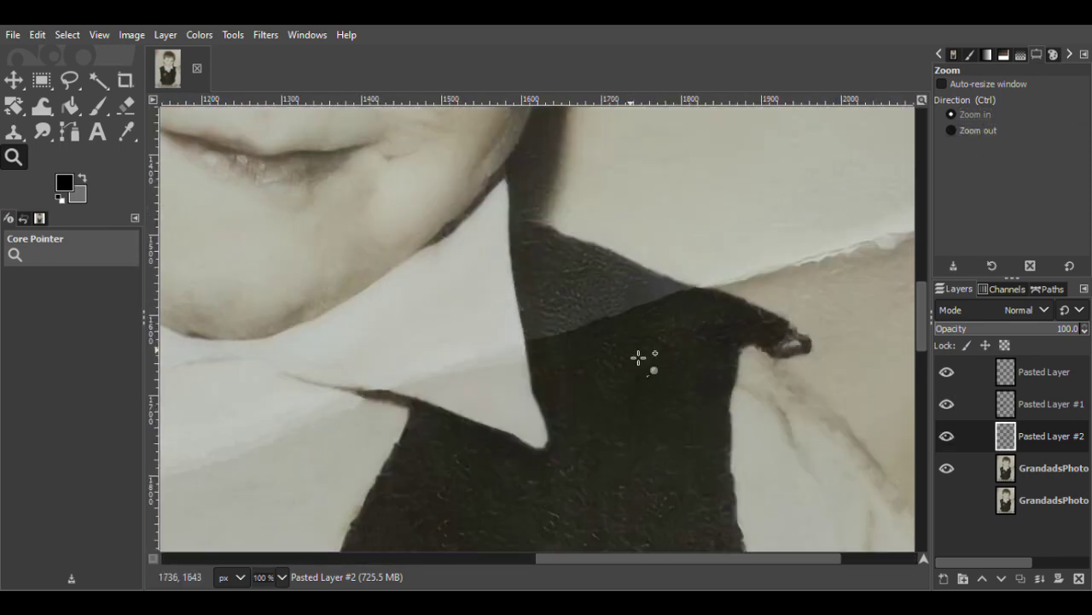
pyautogui.click(520, 222)
pyautogui.scroll(1, 892, 418)
pyautogui.scroll(-1, 896, 431)
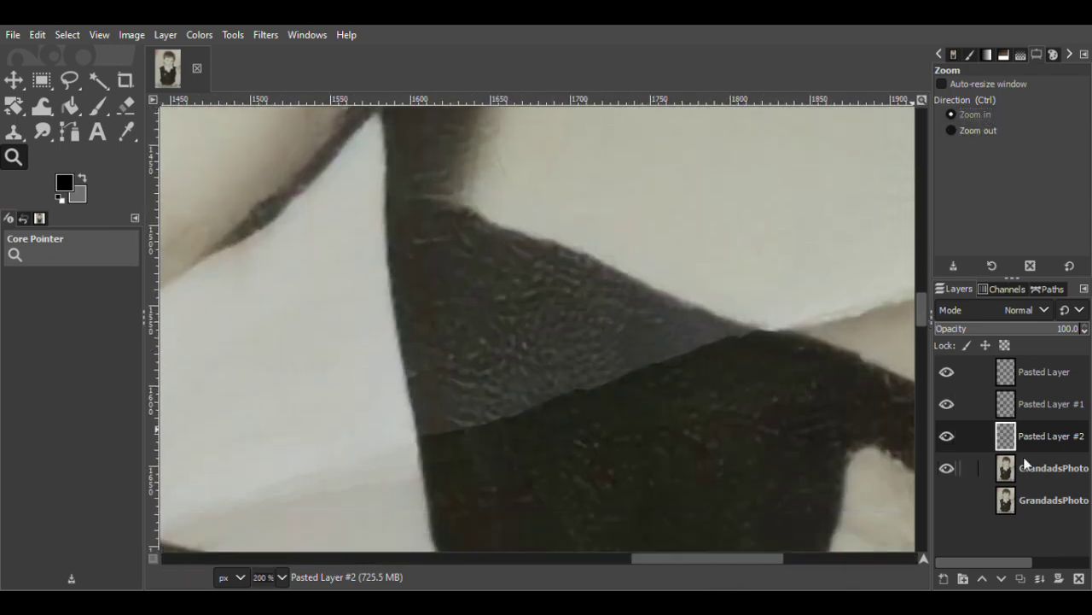
# Outline the lighter triangle of cloth between the collar and the shoulder on the enhanced photo copy layer
pyautogui.click(1024, 466)
pyautogui.press('f')
pyautogui.click(947, 437)
pyautogui.click(946, 437)
pyautogui.click(947, 408)
pyautogui.click(946, 403)
pyautogui.moveTo(475, 210); pyautogui.dragTo(398, 202)
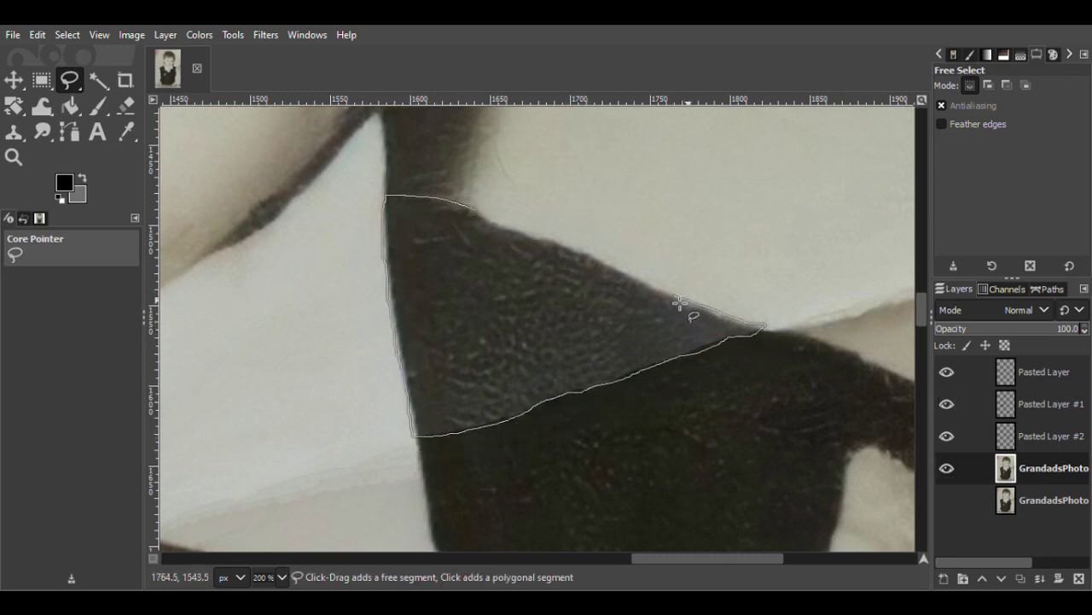
pyautogui.click(476, 210)
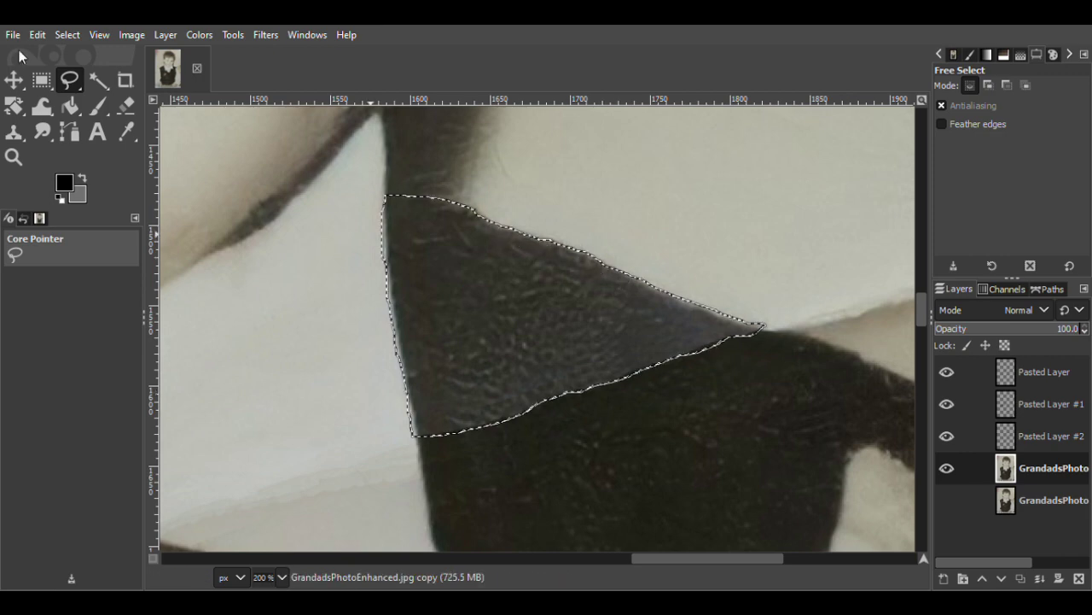
# Copy the outlined cloth triangle to a new layer and darken it with Brightness-Contrast to match the vest
pyautogui.press('Return')
pyautogui.press('m')
pyautogui.hotkey('ctrl', 'c')
pyautogui.hotkey('ctrl', 'v')
pyautogui.click(943, 577)
pyautogui.keyDown('shift'); pyautogui.click(947, 468); pyautogui.keyUp('shift')
pyautogui.keyDown('shift'); pyautogui.click(947, 468); pyautogui.keyUp('shift')
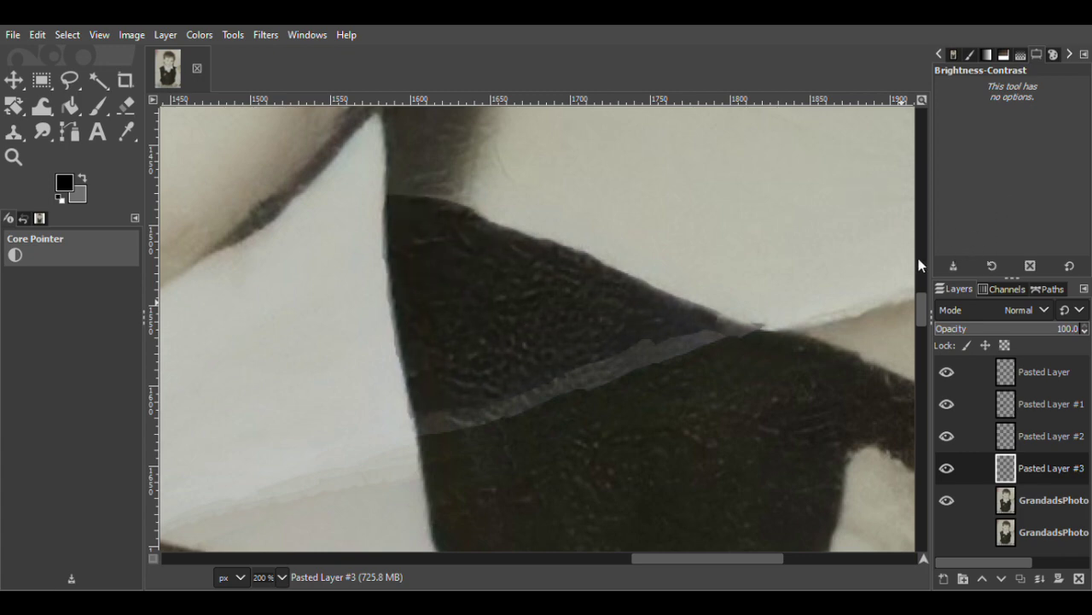
# Erase the darkened patch's overhang along the collar and upper cloth edge with the size 8 hard brush
pyautogui.click(947, 404)
pyautogui.click(126, 105)
pyautogui.click(382, 282)
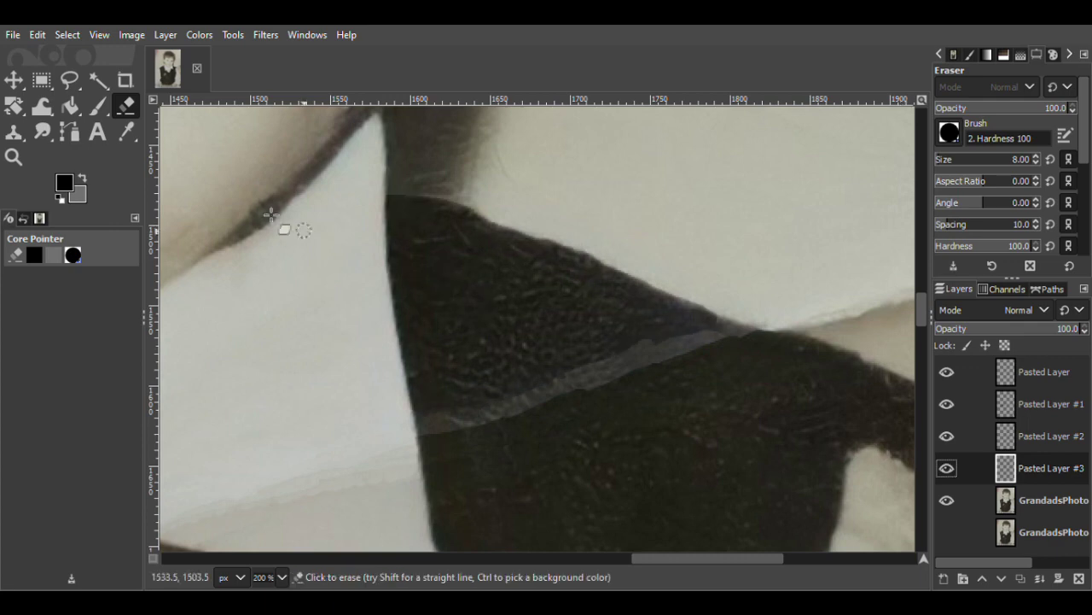
# Outline the remaining light strip between the darkened cloth and the vest and make Pasted Layer #2 active
pyautogui.press('f')
pyautogui.moveTo(420, 411); pyautogui.dragTo(455, 445)
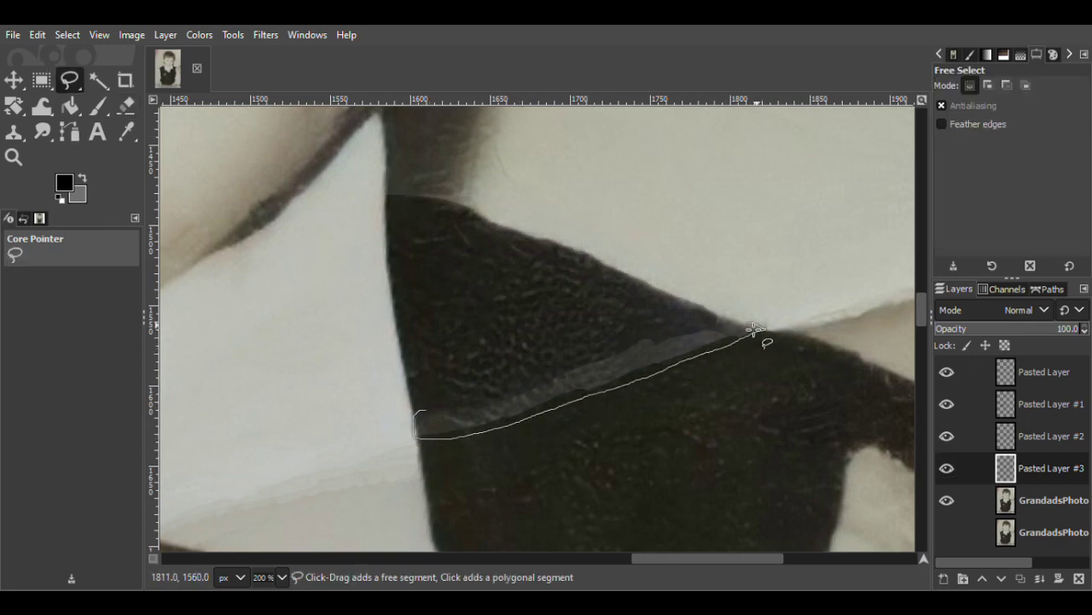
pyautogui.press('Return')
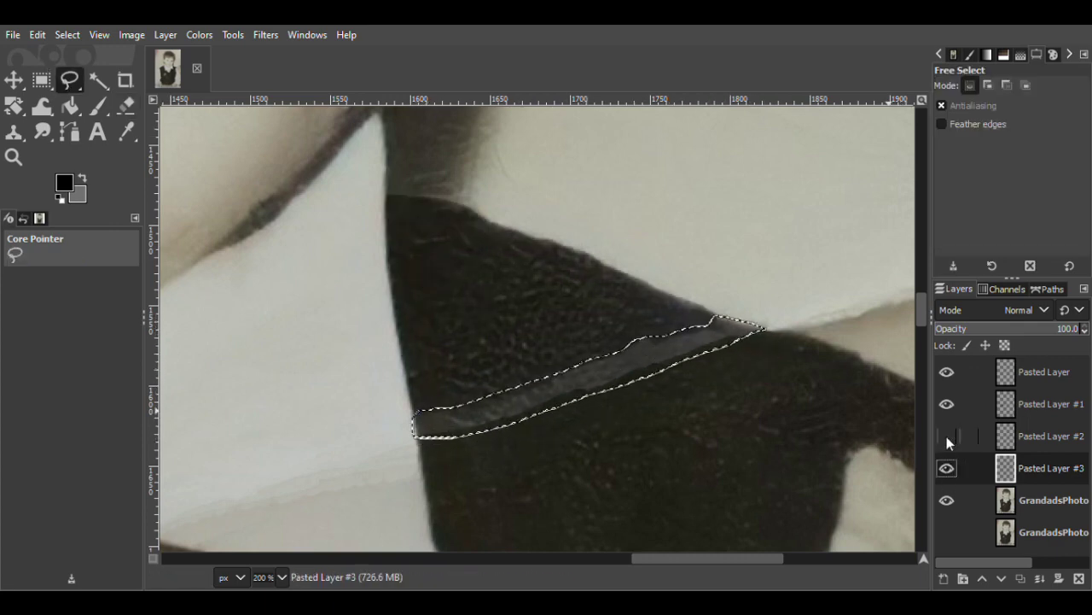
pyautogui.click(947, 436)
pyautogui.click(13, 80)
# Try to darken the outlined strip on Pasted Layer #2 with Brightness-Contrast and erase its dark lower edge
pyautogui.click(200, 39)
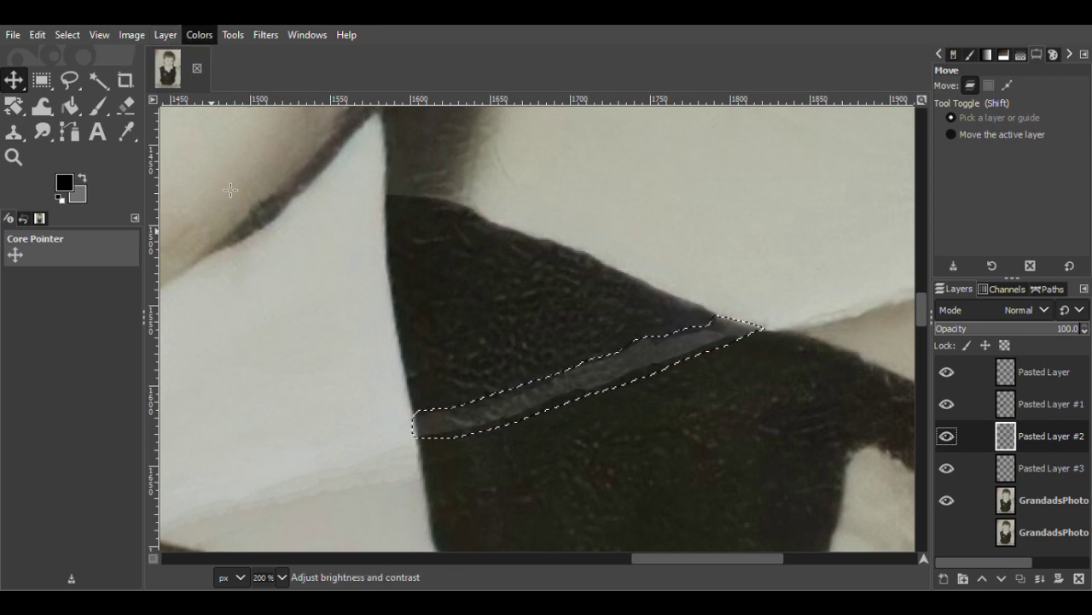
pyautogui.click(248, 176)
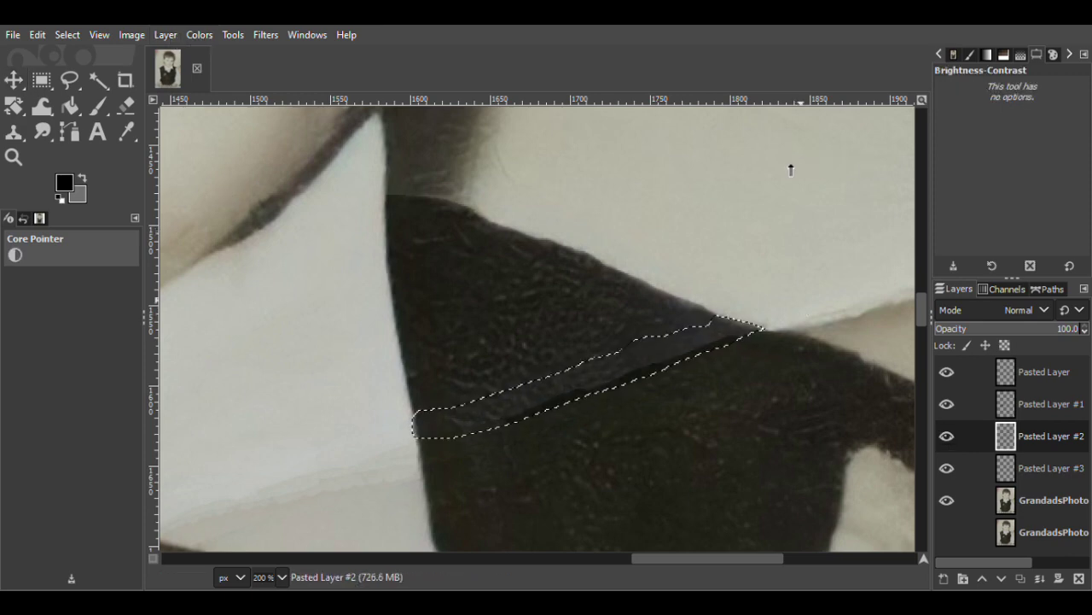
pyautogui.click(966, 254)
pyautogui.moveTo(538, 401); pyautogui.dragTo(837, 390)
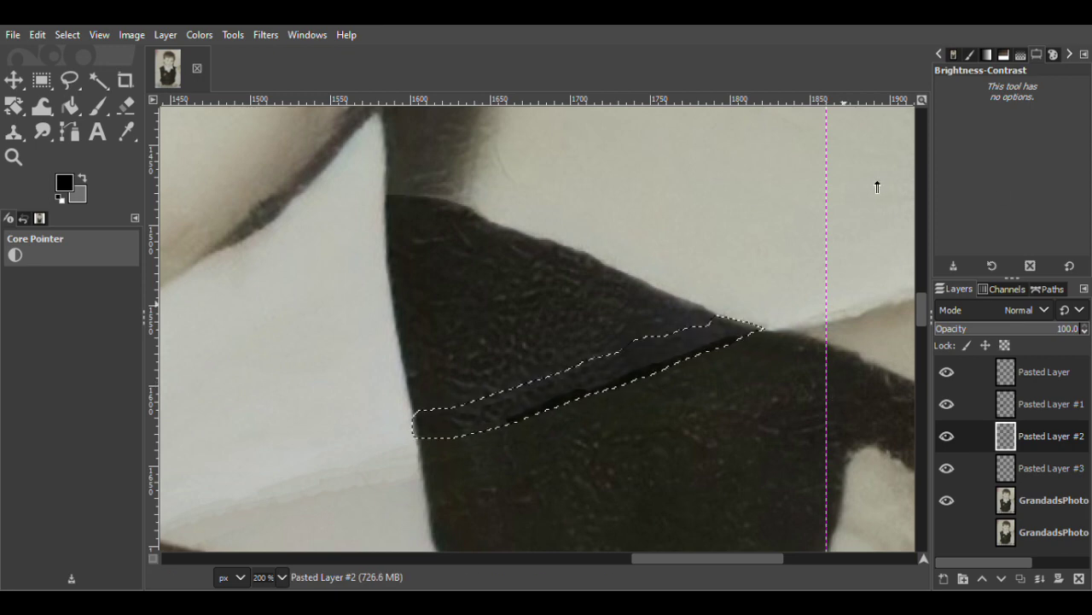
pyautogui.press('Return')
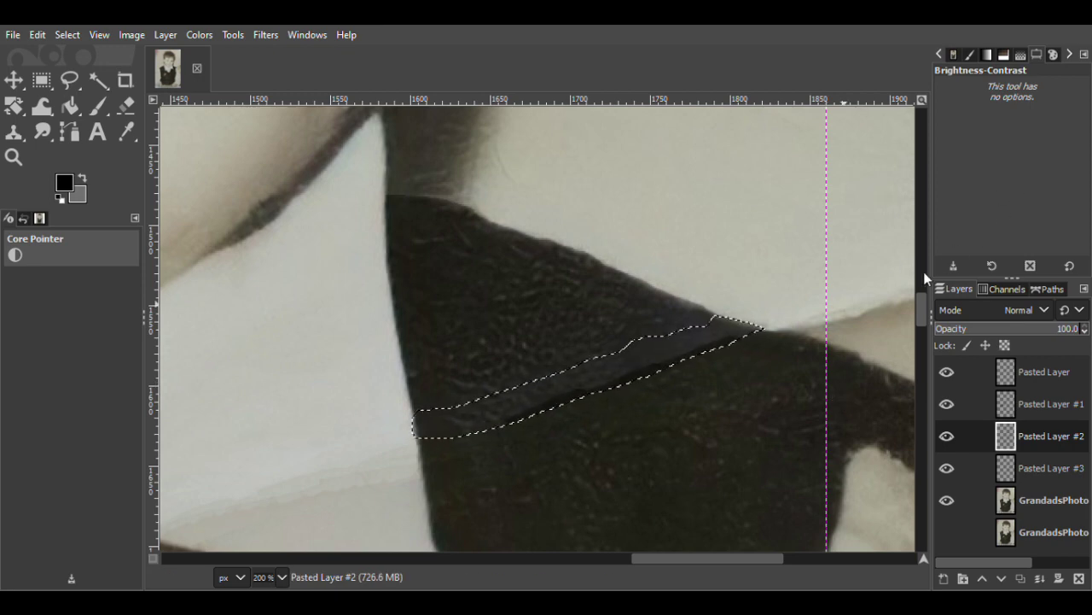
pyautogui.hotkey('shift', 'e')
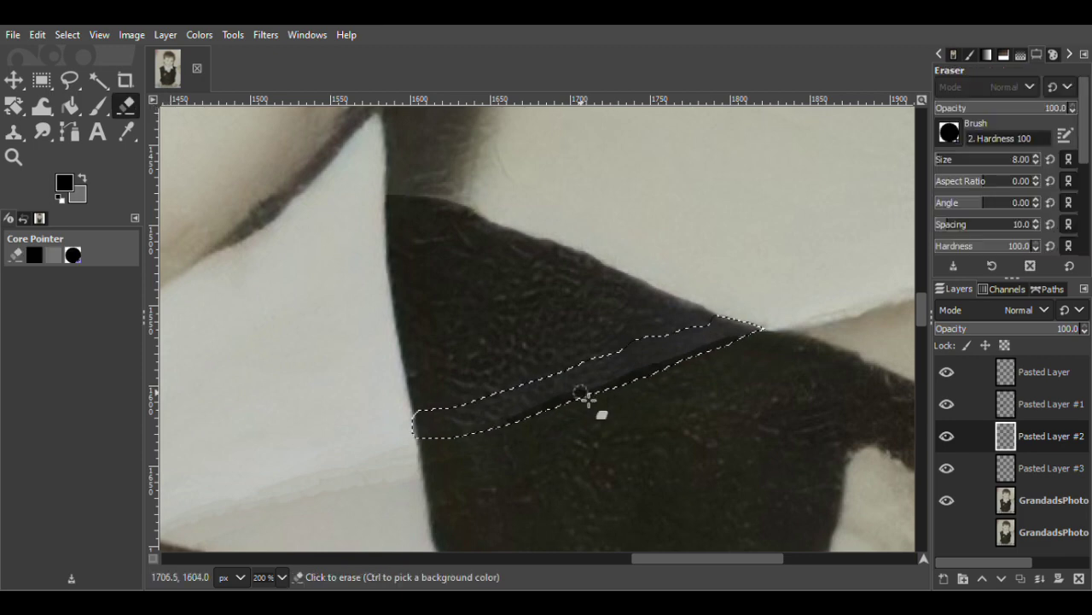
pyautogui.moveTo(501, 430); pyautogui.dragTo(599, 393)
# Undo the erasing and the darkening of the outlined strip
pyautogui.hotkey('ctrl', 'z')
pyautogui.hotkey('ctrl', 'z')
pyautogui.hotkey('ctrl', 'z')
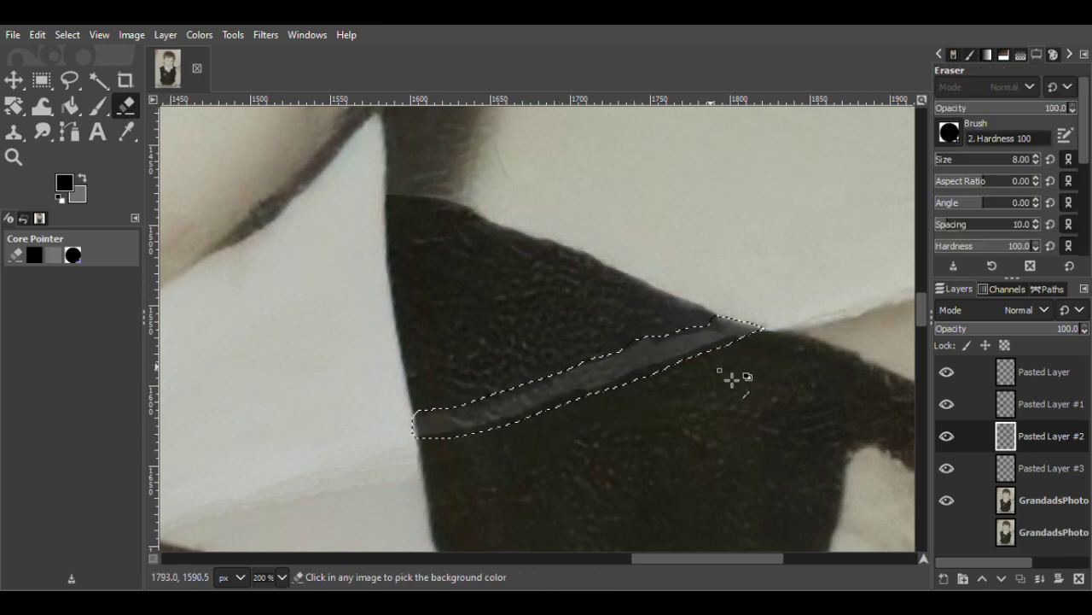
pyautogui.hotkey('ctrl', 'z')
# Copy the outlined light strip to a new layer and darken it with Brightness-Contrast to blend with the surrounding cloth
pyautogui.press('m')
pyautogui.hotkey('ctrl', 'c')
pyautogui.hotkey('ctrl', 'v')
pyautogui.hotkey('ctrl', 'shift', 'n')
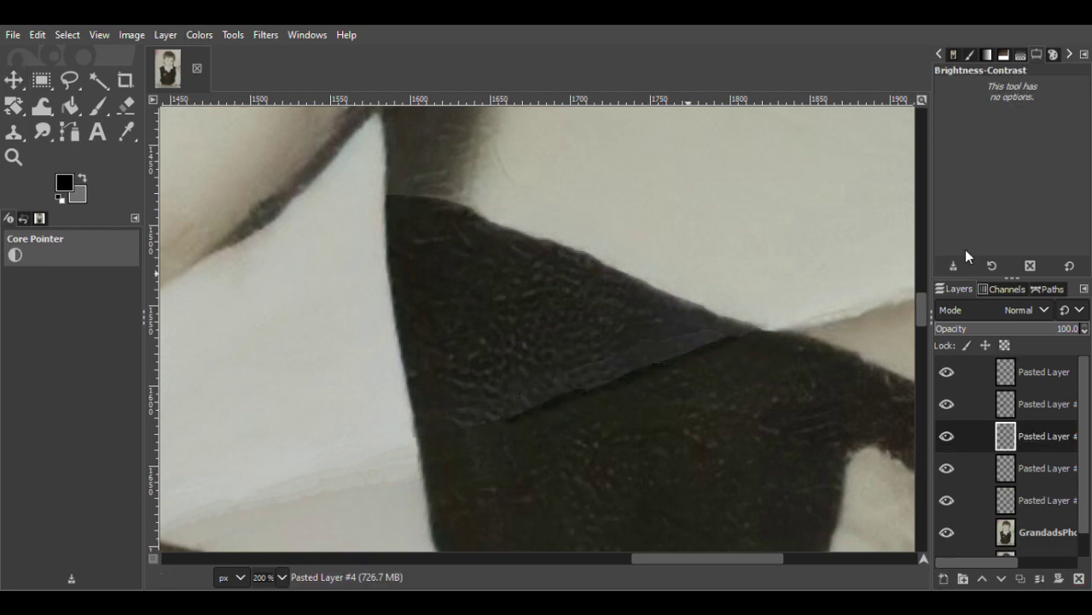
pyautogui.moveTo(859, 194); pyautogui.dragTo(877, 189)
# Erase the dark line along the strip's lower edge from the collar side to the shoulder
pyautogui.click(126, 105)
pyautogui.moveTo(509, 425); pyautogui.dragTo(522, 417)
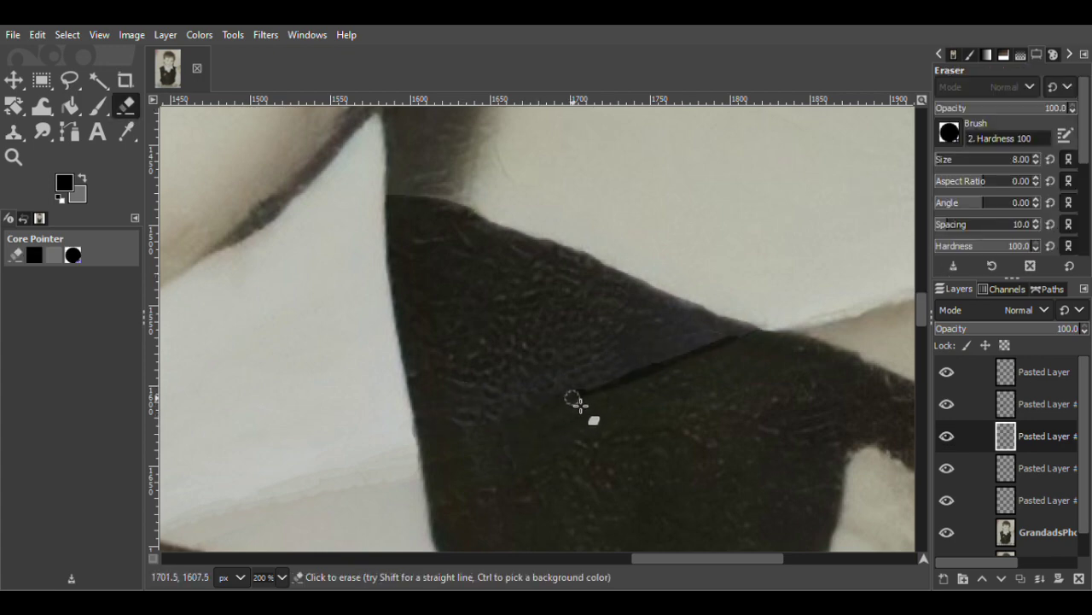
pyautogui.click(13, 157)
pyautogui.click(683, 365)
pyautogui.click(683, 366)
pyautogui.click(683, 365)
pyautogui.click(683, 366)
pyautogui.click(125, 106)
pyautogui.moveTo(517, 439)
pyautogui.mouseDown()
pyautogui.moveTo(698, 377)
pyautogui.moveTo(783, 348)
pyautogui.mouseUp()
pyautogui.hotkey('ctrl', 'z')
pyautogui.moveTo(631, 394); pyautogui.dragTo(802, 344)
pyautogui.moveTo(595, 406)
pyautogui.mouseDown()
pyautogui.moveTo(571, 413)
pyautogui.moveTo(609, 407)
pyautogui.moveTo(546, 424)
pyautogui.moveTo(796, 341)
pyautogui.mouseUp()
# Merge the darkened strip and Pasted Layer #2 down into the darkened cloth patch layer
pyautogui.press('z')
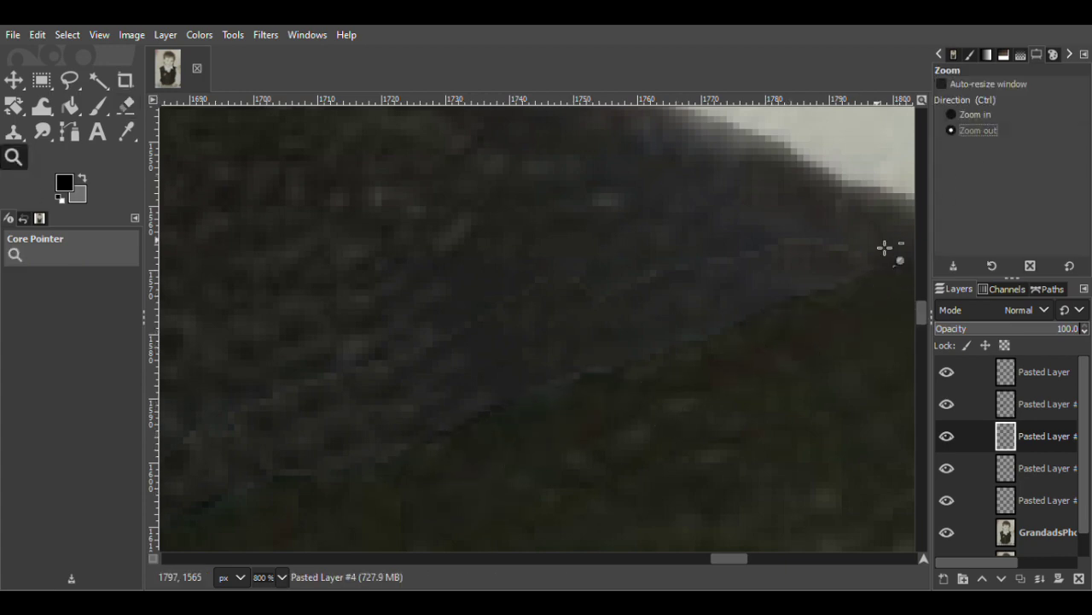
pyautogui.press('1')
pyautogui.hotkey('shift', 'ctrl', 'j')
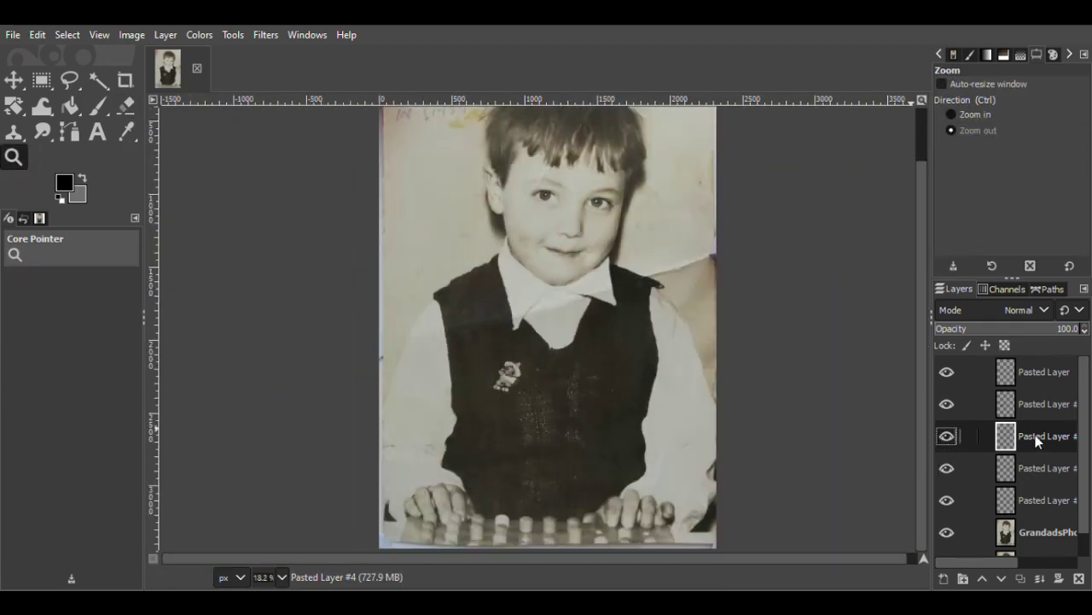
pyautogui.rightClick(1035, 436)
pyautogui.click(967, 460)
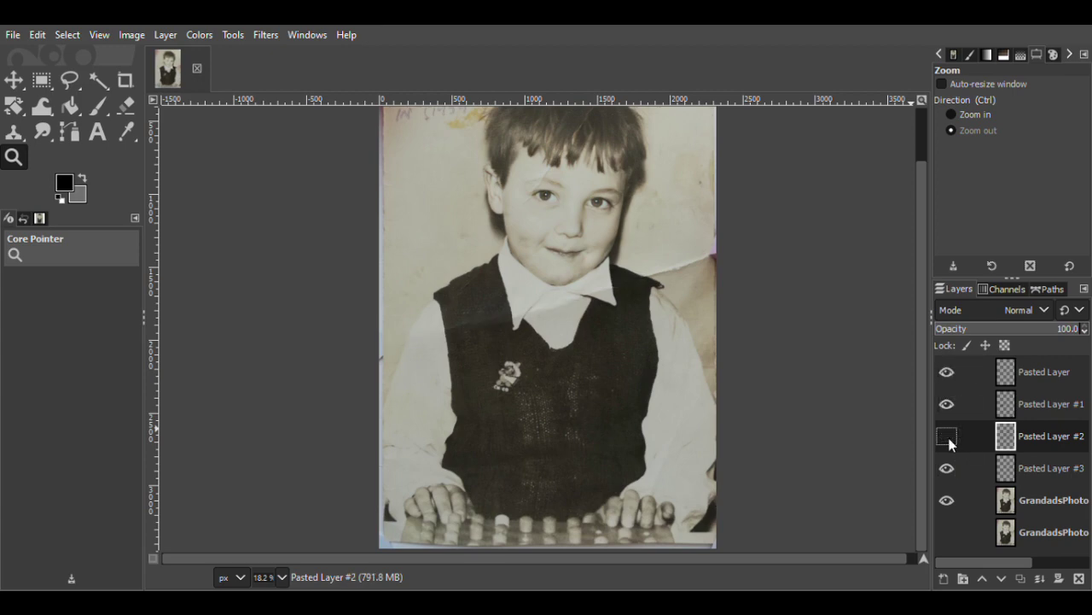
pyautogui.rightClick(1023, 445)
pyautogui.click(967, 460)
# Examine the shoulder end of the seam up close with the merged cloth patch hidden and shown
pyautogui.click(974, 115)
pyautogui.click(663, 262)
pyautogui.click(663, 262)
pyautogui.click(663, 262)
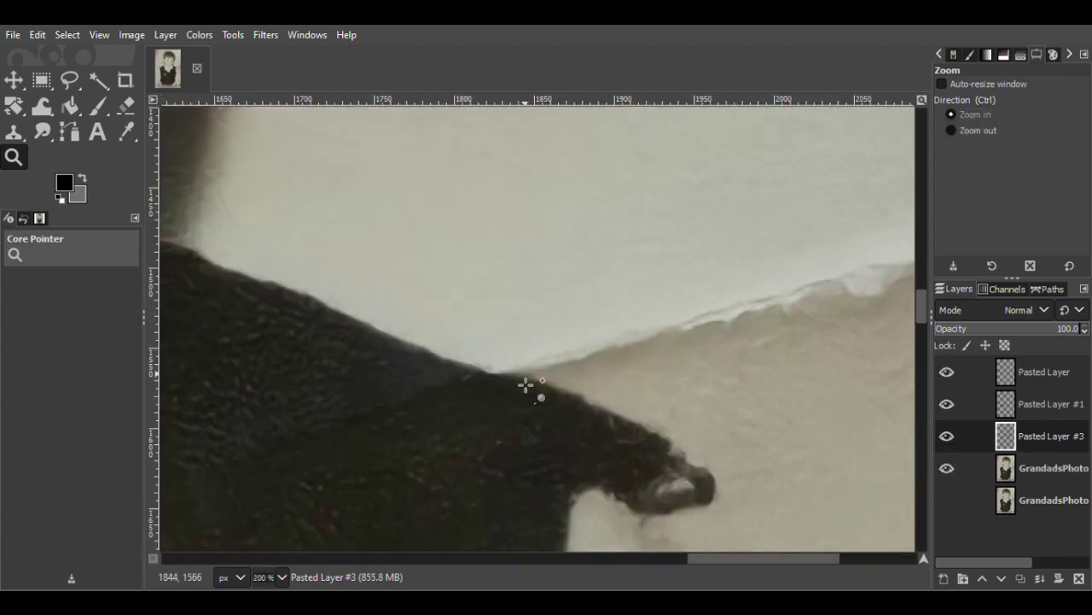
pyautogui.click(498, 379)
pyautogui.click(497, 380)
pyautogui.click(950, 405)
pyautogui.hotkey('shift', 'e')
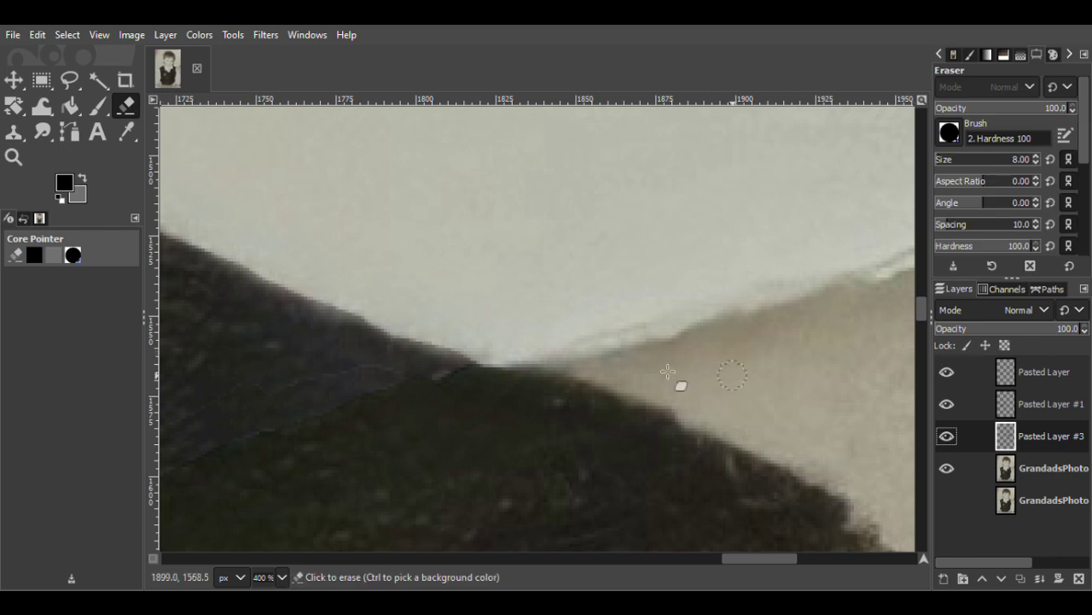
pyautogui.click(946, 436)
pyautogui.click(947, 436)
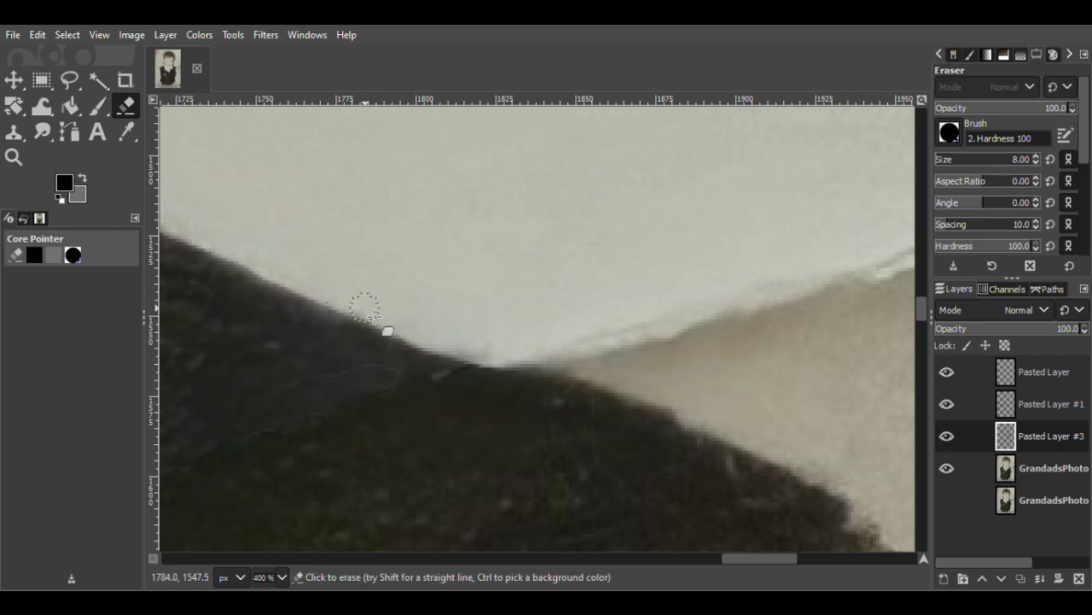
# Copy a small piece of dark cloth near the shoulder tip, paste it over the seam as a new layer and set its opacity to 71.4
pyautogui.click(13, 155)
pyautogui.click(962, 128)
pyautogui.click(840, 328)
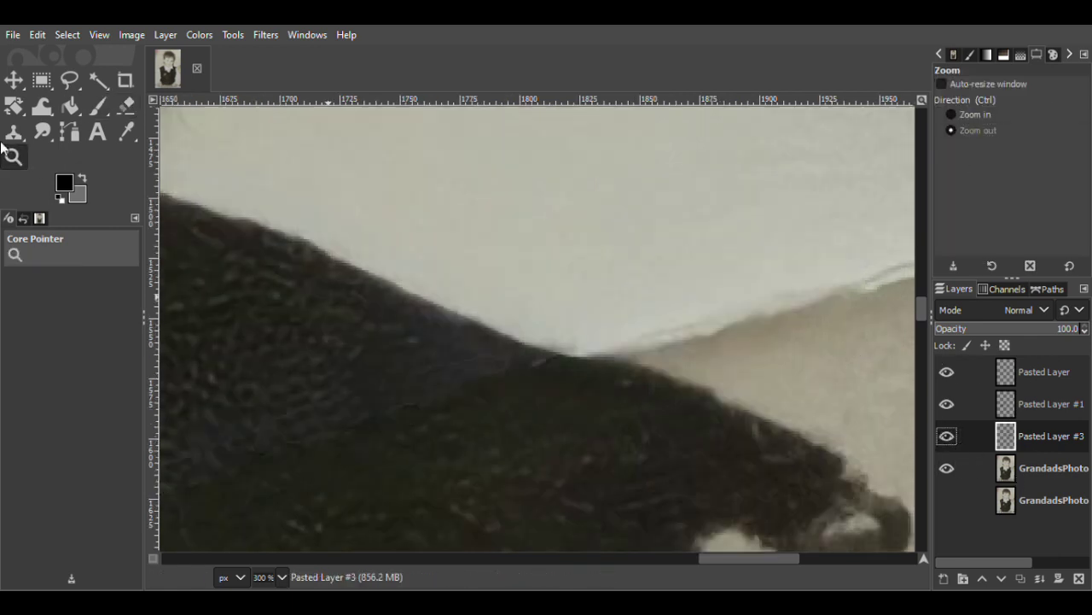
pyautogui.press('f')
pyautogui.moveTo(538, 378); pyautogui.dragTo(531, 370)
pyautogui.press('Return')
pyautogui.press('m')
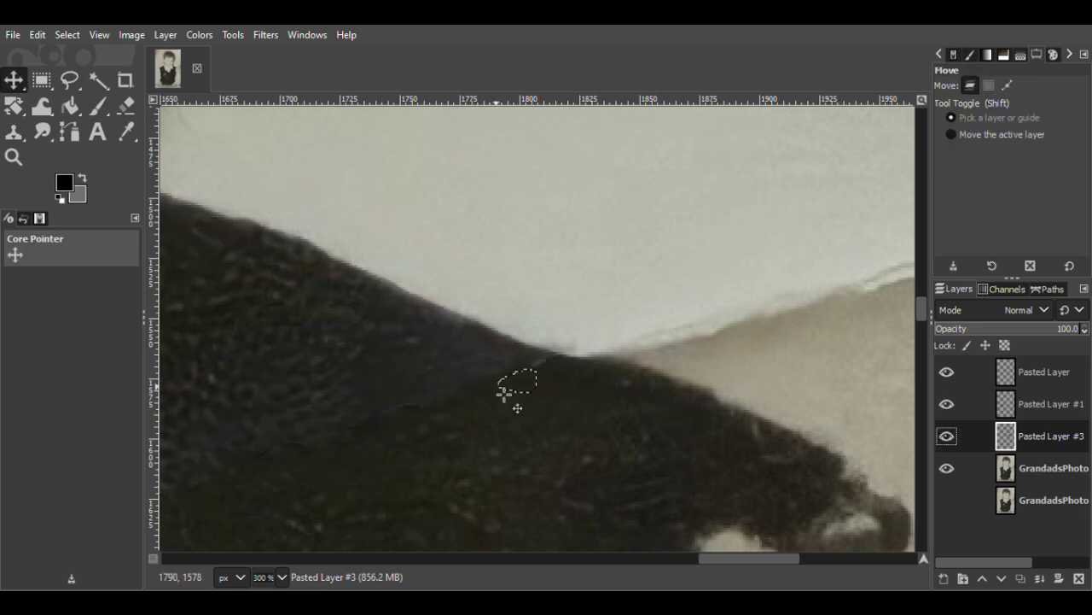
pyautogui.hotkey('ctrl', 'c')
pyautogui.hotkey('ctrl', 'v')
pyautogui.hotkey('ctrl', 'shift', 'n')
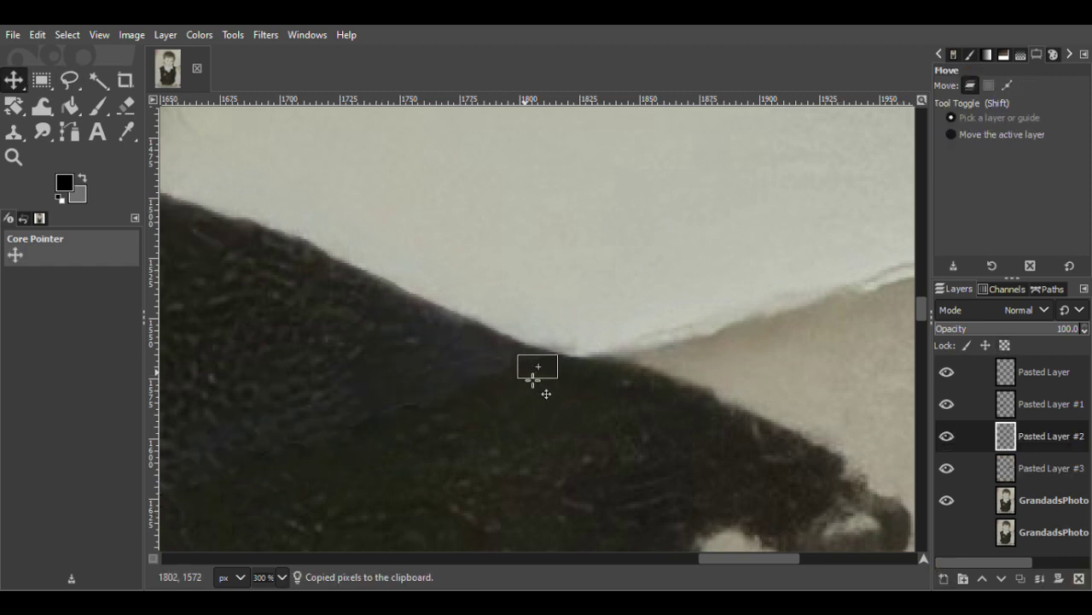
pyautogui.moveTo(1022, 333); pyautogui.dragTo(999, 335)
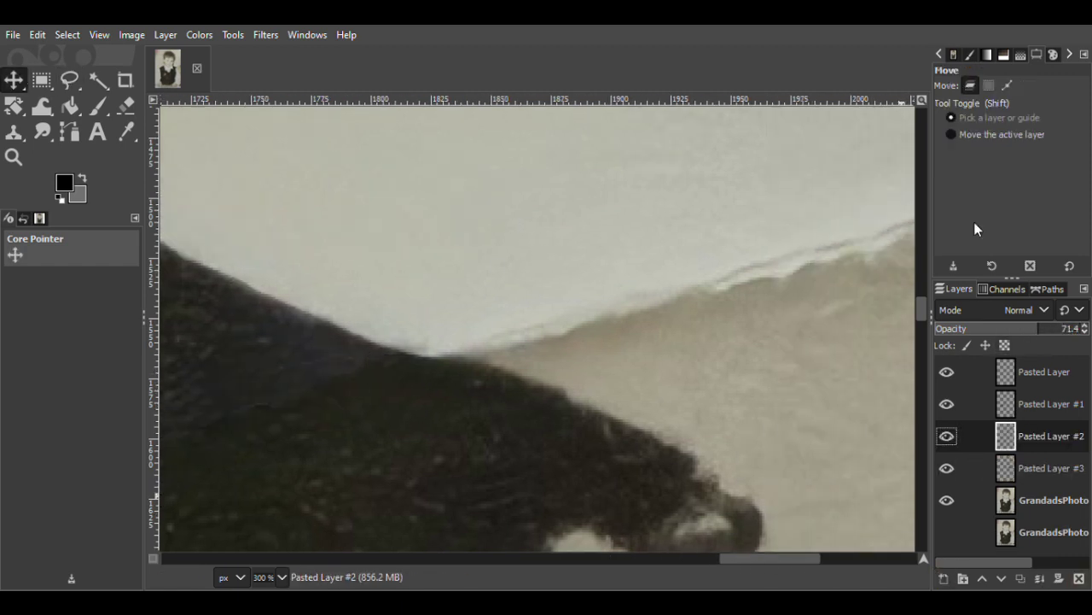
# Merge the small shoulder patch, Pasted Layer #2, down into Pasted Layer #3
pyautogui.click(1040, 578)
pyautogui.click(69, 80)
pyautogui.click(14, 157)
pyautogui.click(952, 131)
pyautogui.click(743, 341)
pyautogui.moveTo(730, 560); pyautogui.dragTo(753, 560)
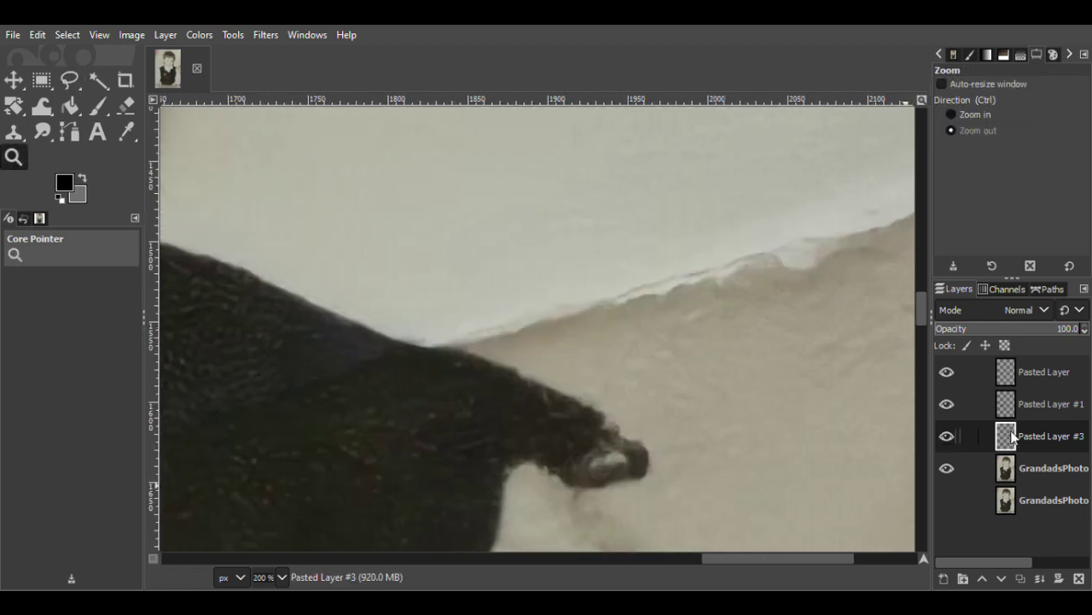
# Copy a strip of light background above the tear beside the shoulder, paste it as a new layer and move it over the tear line
pyautogui.press('f')
pyautogui.moveTo(538, 258); pyautogui.dragTo(485, 272)
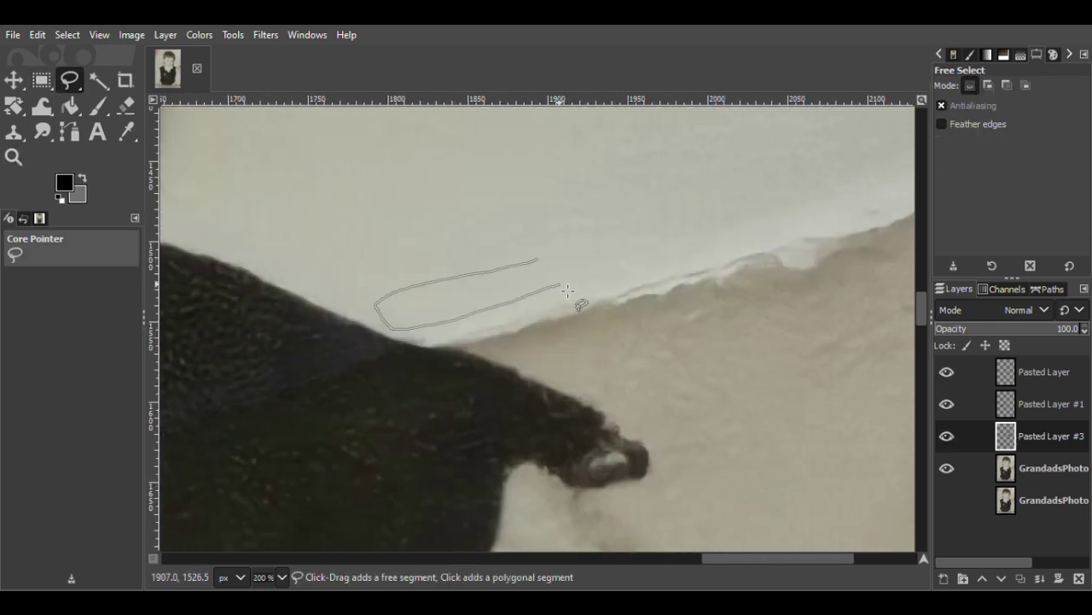
pyautogui.press('Return')
pyautogui.press('pagedown')
pyautogui.press('m')
pyautogui.hotkey('ctrl', 'c')
pyautogui.hotkey('ctrl', 'v')
pyautogui.click(944, 578)
pyautogui.moveTo(472, 292)
pyautogui.mouseDown()
pyautogui.moveTo(523, 317)
pyautogui.moveTo(514, 315)
pyautogui.mouseUp()
pyautogui.click(126, 107)
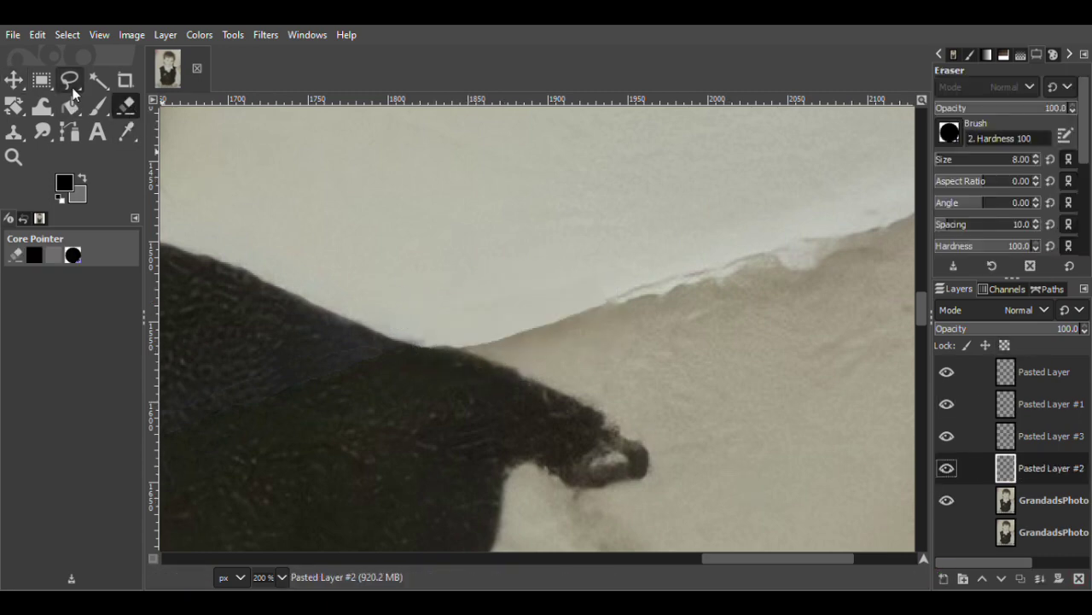
# Copy a light background strip further along the tear from the photo layer, paste it as a new layer and place it over the tear
pyautogui.click(70, 80)
pyautogui.moveTo(717, 207)
pyautogui.mouseDown()
pyautogui.moveTo(653, 240)
pyautogui.moveTo(611, 289)
pyautogui.mouseUp()
pyautogui.moveTo(731, 215); pyautogui.dragTo(721, 208)
pyautogui.click(1041, 501)
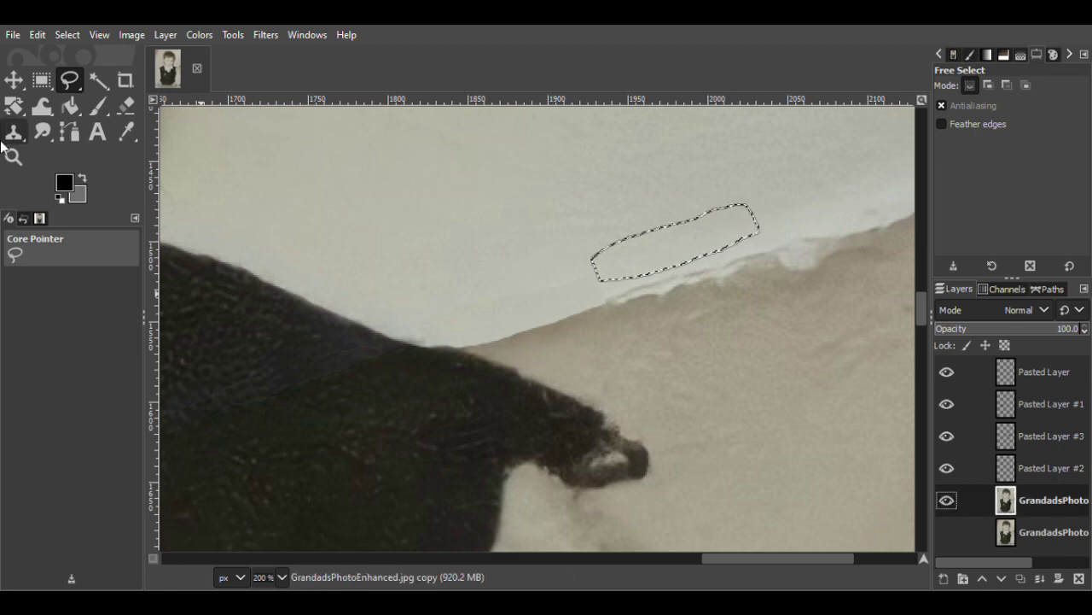
pyautogui.click(14, 80)
pyautogui.hotkey('ctrl', 'c')
pyautogui.hotkey('ctrl', 'v')
pyautogui.click(944, 579)
pyautogui.moveTo(659, 229); pyautogui.dragTo(651, 260)
pyautogui.hotkey('ctrl', 'z')
# Merge Pasted Layer #2 down into Pasted Layer #4 and compare the tear with the patch hidden and shown
pyautogui.click(951, 503)
pyautogui.click(951, 504)
pyautogui.rightClick(950, 470)
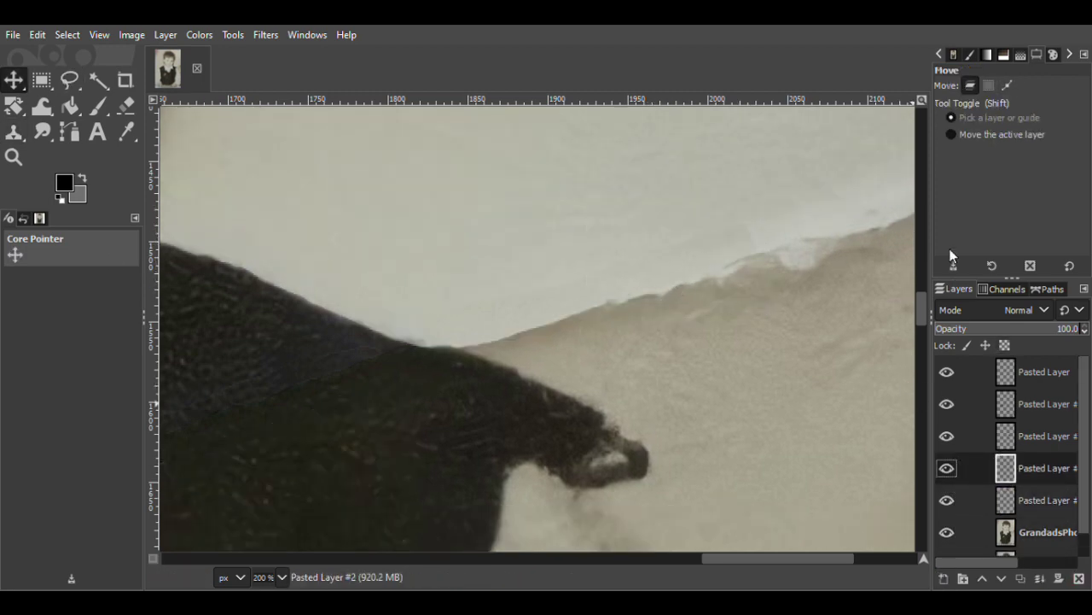
pyautogui.click(950, 252)
pyautogui.click(945, 469)
pyautogui.click(945, 469)
# Copy the next strip of light background above the white tear edge, paste it as a new layer and move it down over the edge
pyautogui.moveTo(742, 559); pyautogui.dragTo(774, 558)
pyautogui.click(70, 79)
pyautogui.moveTo(712, 158); pyautogui.dragTo(597, 203)
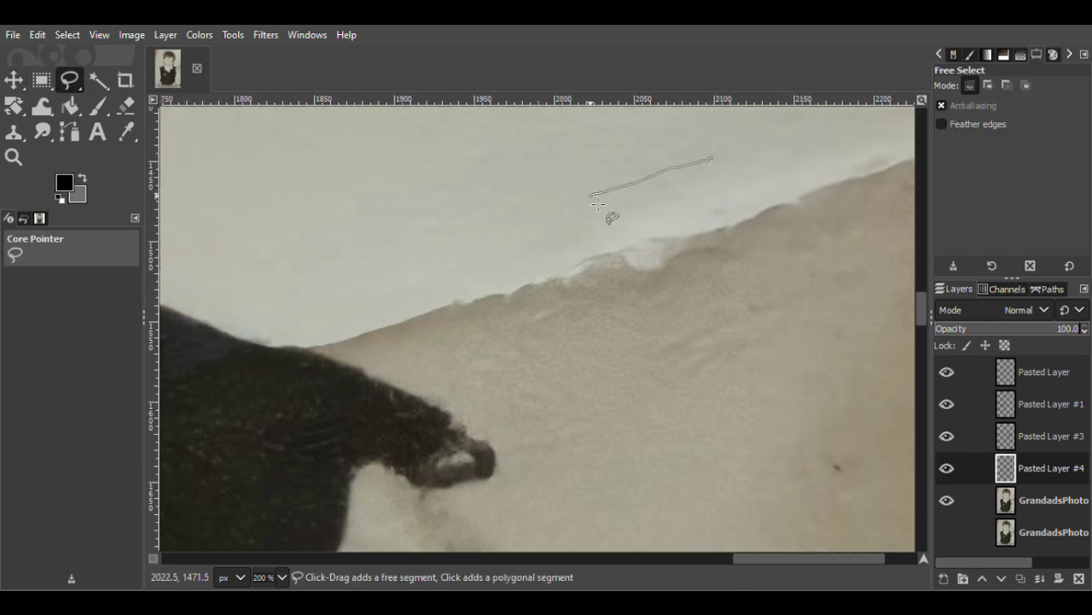
pyautogui.moveTo(754, 166); pyautogui.dragTo(714, 158)
pyautogui.click(1024, 501)
pyautogui.click(14, 81)
pyautogui.rightClick(683, 193)
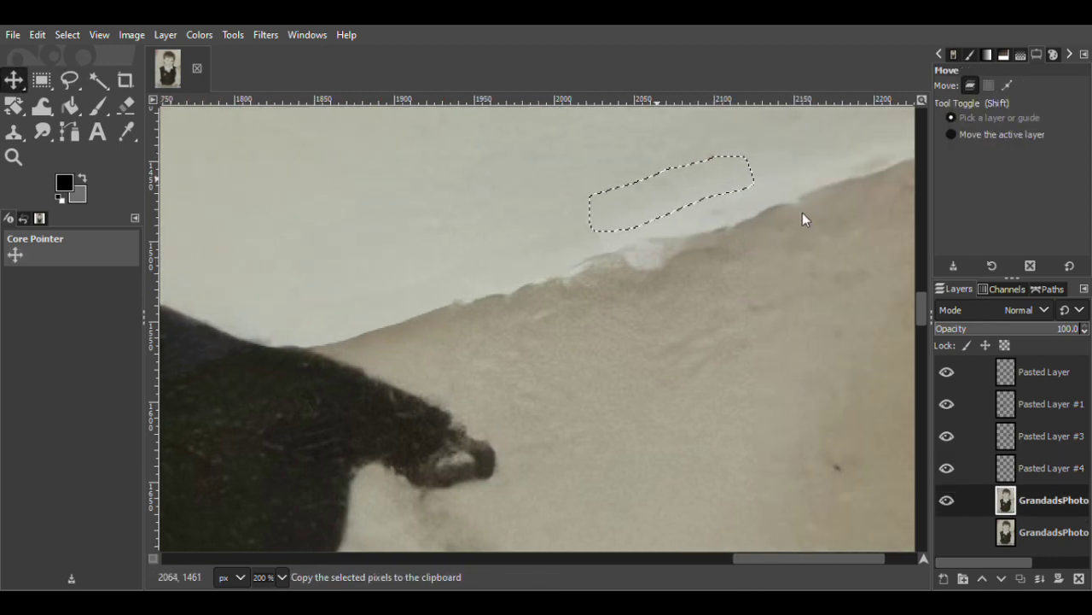
pyautogui.click(838, 259)
pyautogui.hotkey('ctrl', 'v')
pyautogui.hotkey('ctrl', 'shift', 'n')
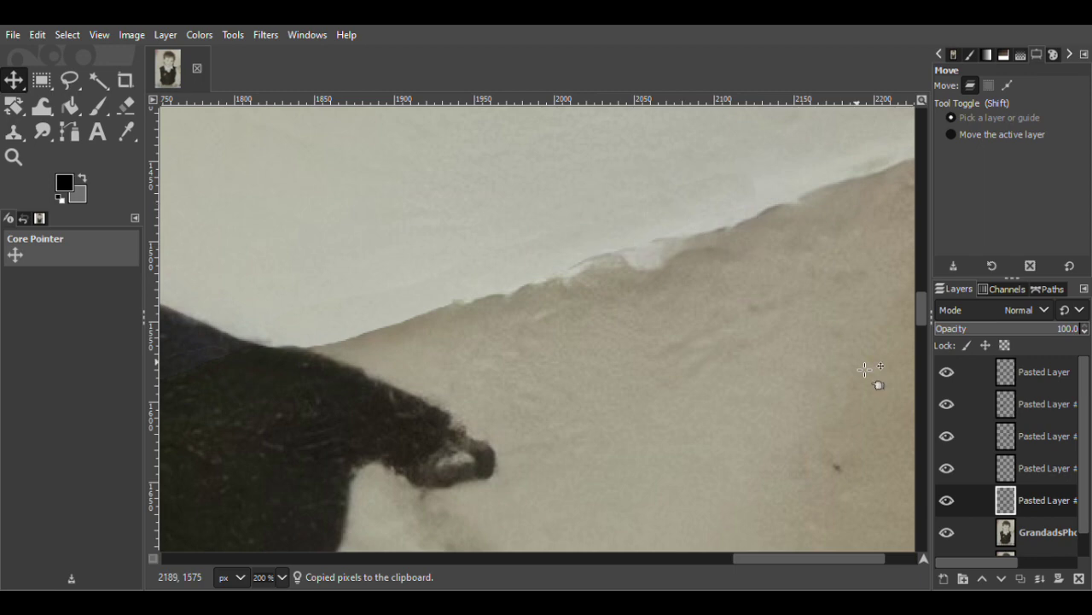
pyautogui.moveTo(752, 225); pyautogui.dragTo(751, 240)
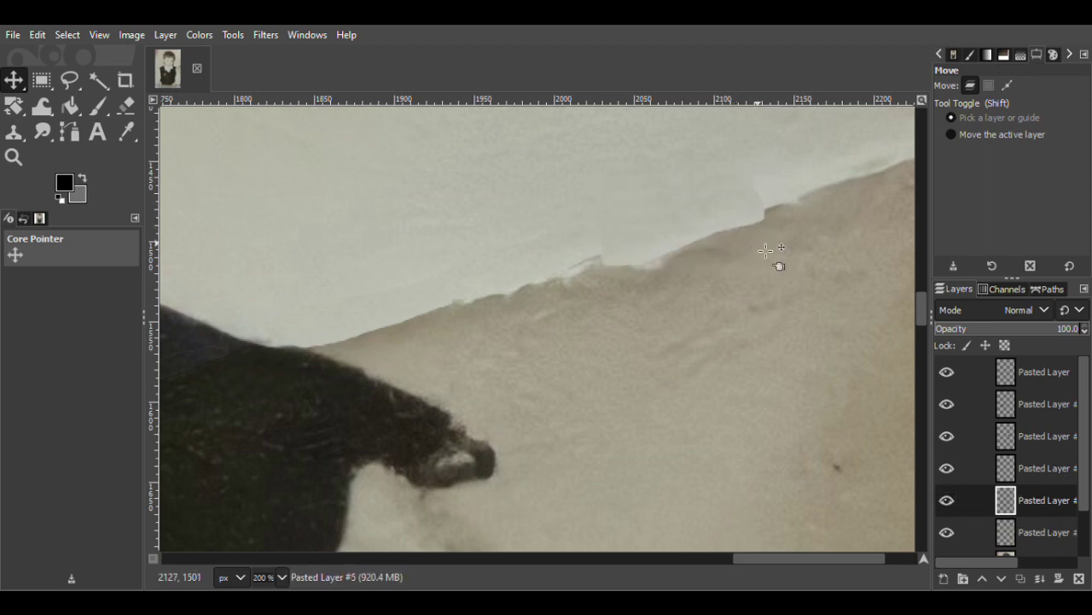
# Merge the new strips and Pasted Layer #4 down into Pasted Layer #2 and compare the patch hidden and shown
pyautogui.press('pagedown')
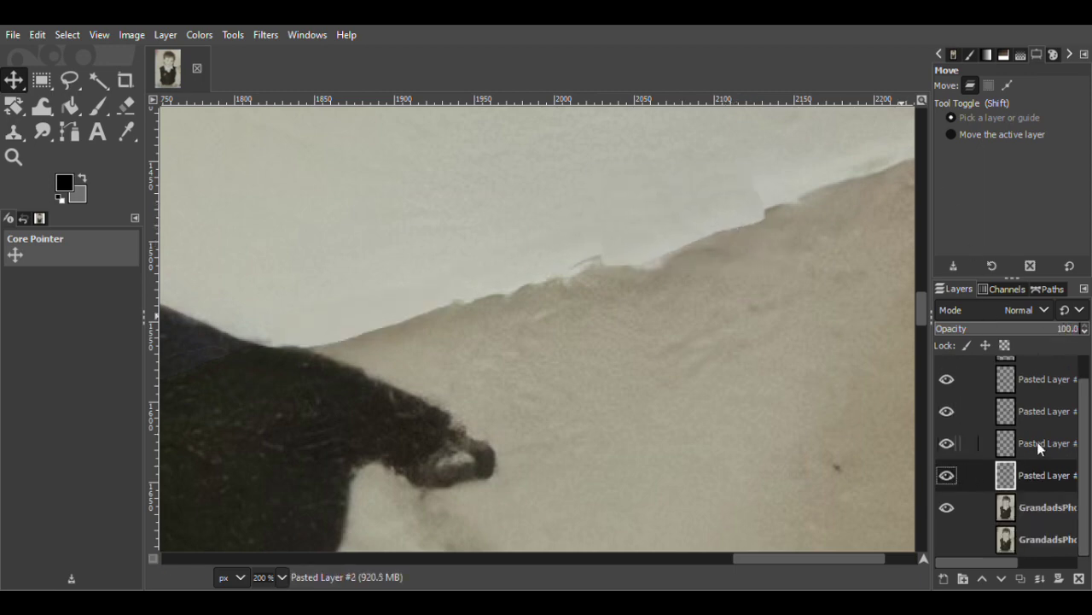
pyautogui.click(1011, 448)
pyautogui.click(1040, 579)
pyautogui.click(946, 468)
pyautogui.click(947, 468)
# Copy a light background strip closer to the purple corner, paste it as a new layer and move it down over the tear
pyautogui.moveTo(787, 557); pyautogui.dragTo(816, 554)
pyautogui.moveTo(922, 309); pyautogui.dragTo(922, 295)
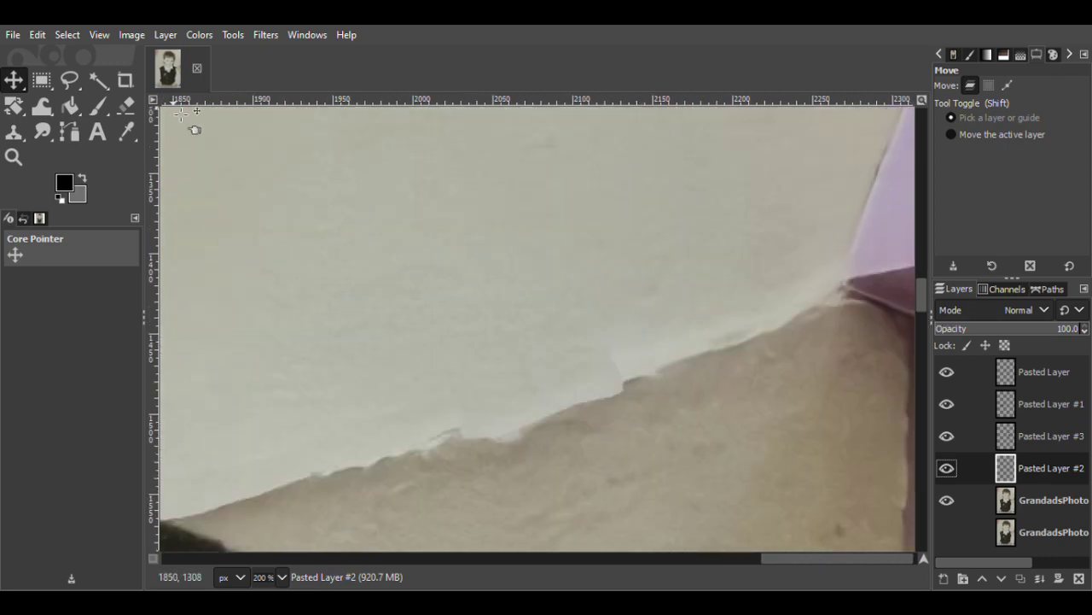
pyautogui.click(69, 80)
pyautogui.moveTo(716, 289)
pyautogui.mouseDown()
pyautogui.moveTo(591, 324)
pyautogui.moveTo(654, 361)
pyautogui.moveTo(715, 289)
pyautogui.mouseUp()
pyautogui.click(1017, 509)
pyautogui.click(14, 80)
pyautogui.rightClick(641, 337)
pyautogui.click(794, 219)
pyautogui.rightClick(653, 324)
pyautogui.click(795, 249)
pyautogui.click(943, 579)
pyautogui.moveTo(663, 314); pyautogui.dragTo(677, 333)
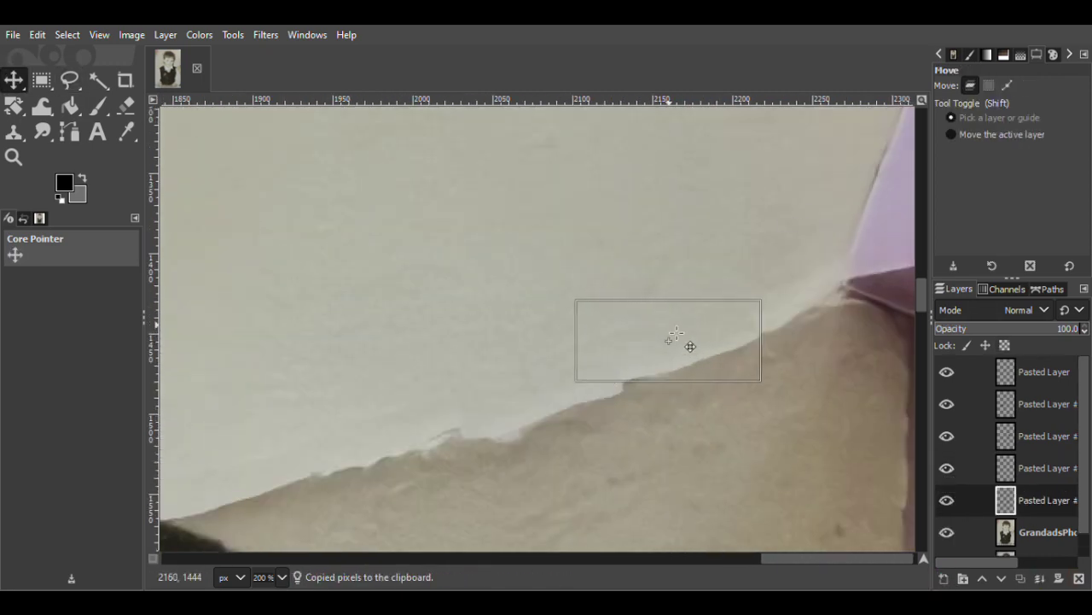
# Add another copy of the strip and shift it down over the leftover jagged tear edge
pyautogui.hotkey('shift', 'e')
pyautogui.click(14, 81)
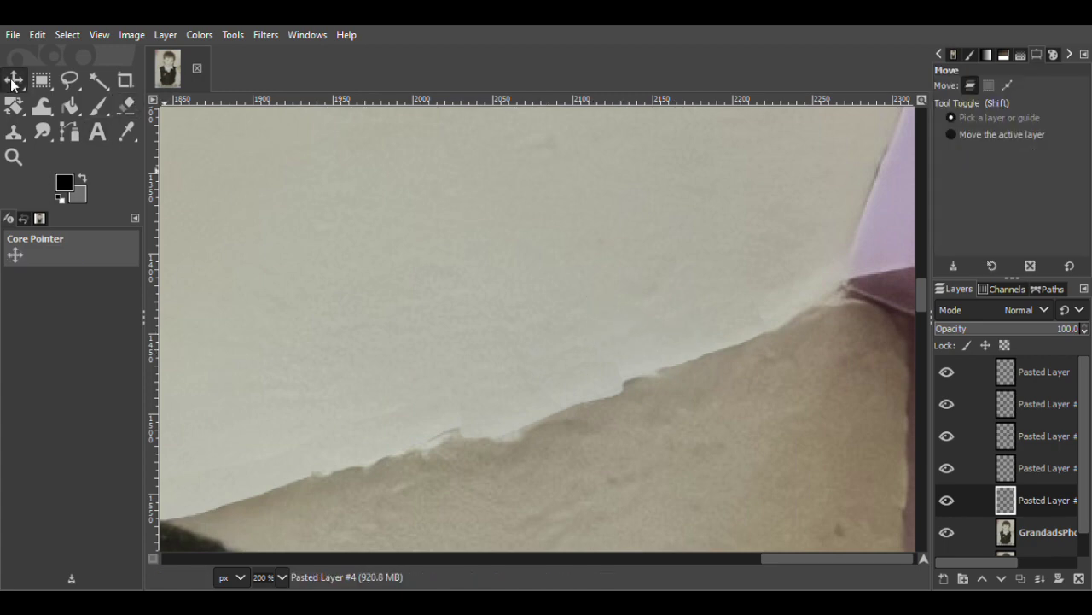
pyautogui.click(1021, 579)
pyautogui.moveTo(724, 325); pyautogui.dragTo(724, 344)
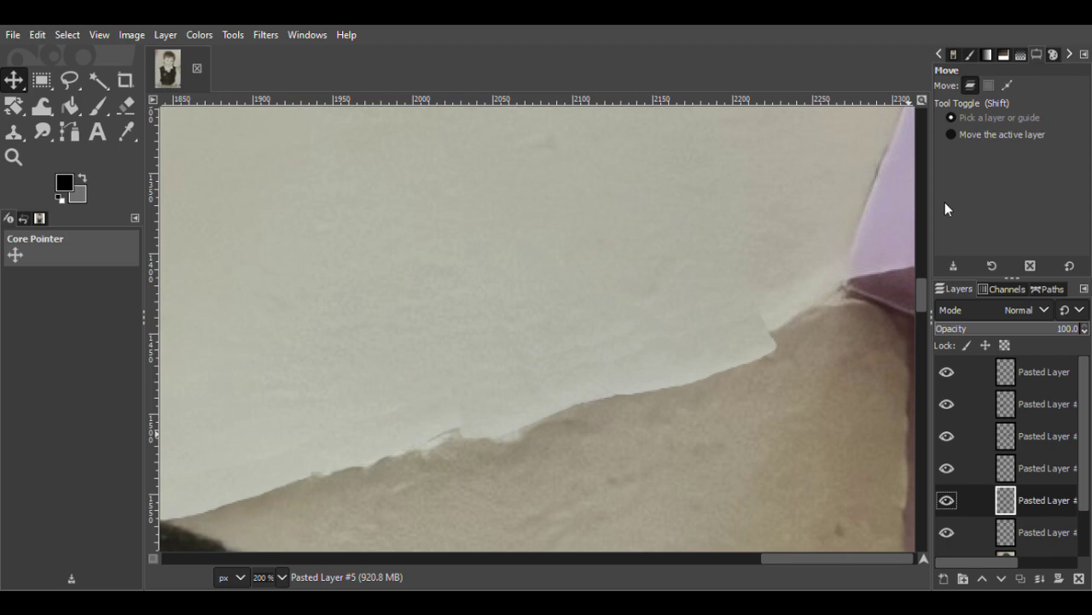
# Merge the tear strips into the single layer Pasted Layer #4 and compare the tear with it hidden and shown
pyautogui.click(1040, 579)
pyautogui.click(947, 475)
pyautogui.click(947, 475)
pyautogui.click(1015, 443)
pyautogui.click(1039, 579)
pyautogui.click(949, 468)
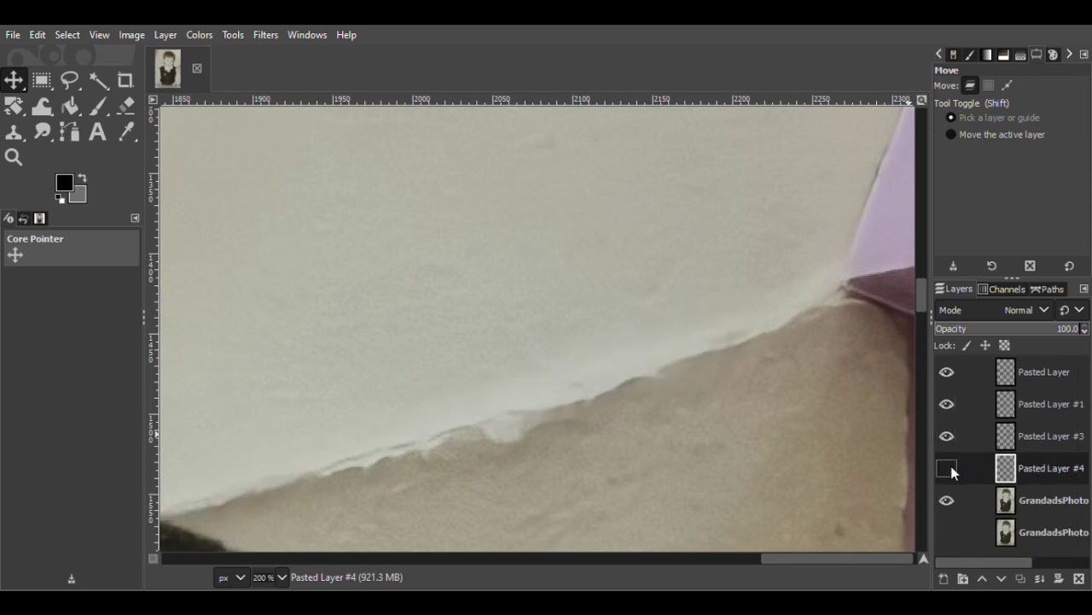
pyautogui.click(949, 469)
# Copy a piece of light background beside the purple corner, paste it as a new layer and move it onto the corner
pyautogui.click(70, 80)
pyautogui.moveTo(839, 219); pyautogui.dragTo(741, 306)
pyautogui.moveTo(847, 226); pyautogui.dragTo(839, 219)
pyautogui.click(1015, 500)
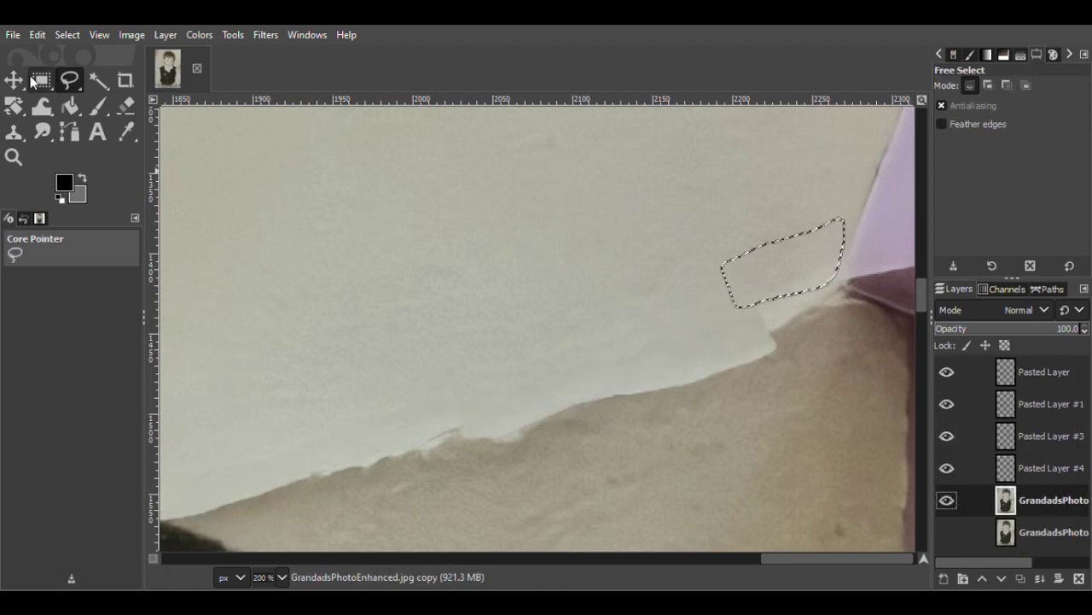
pyautogui.press('m')
pyautogui.hotkey('ctrl', 'c')
pyautogui.hotkey('ctrl', 'v')
pyautogui.hotkey('ctrl', 'shift', 'n')
pyautogui.moveTo(778, 274)
pyautogui.mouseDown()
pyautogui.moveTo(791, 290)
pyautogui.moveTo(902, 270)
pyautogui.moveTo(881, 256)
pyautogui.moveTo(908, 253)
pyautogui.mouseUp()
# Place another copy of the background piece over the white tear edge just before the purple corner
pyautogui.click(1023, 508)
pyautogui.hotkey('ctrl', 'shift', 'd')
pyautogui.hotkey('shift', 'e')
pyautogui.click(820, 299)
pyautogui.press('m')
pyautogui.hotkey('ctrl', 'shift', 'd')
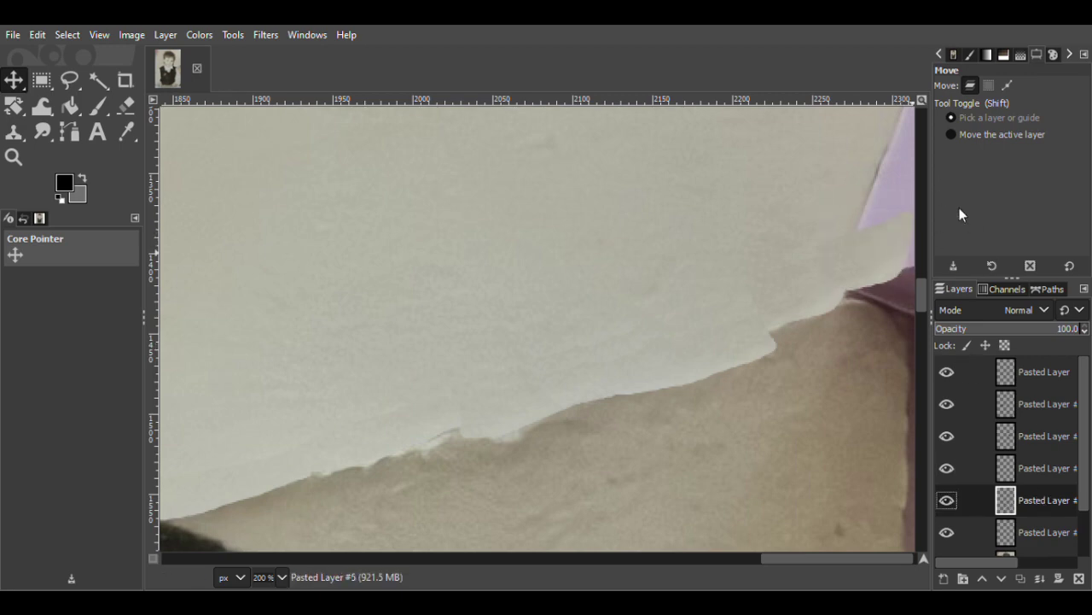
# Merge the pieces around the purple corner down into the tear patch layer
pyautogui.click(1039, 578)
pyautogui.click(925, 190)
pyautogui.rightClick(946, 439)
pyautogui.click(975, 204)
# Copy another background piece near the purple corner, paste it as a new layer and position it along the corner
pyautogui.moveTo(819, 561); pyautogui.dragTo(824, 562)
pyautogui.moveTo(833, 159)
pyautogui.mouseDown()
pyautogui.moveTo(744, 253)
pyautogui.moveTo(836, 162)
pyautogui.mouseUp()
pyautogui.click(1053, 500)
pyautogui.press('m')
pyautogui.hotkey('ctrl', 'c')
pyautogui.hotkey('ctrl', 'v')
pyautogui.click(944, 578)
pyautogui.click(872, 235)
pyautogui.moveTo(816, 231)
pyautogui.mouseDown()
pyautogui.moveTo(870, 238)
pyautogui.moveTo(879, 201)
pyautogui.moveTo(769, 231)
pyautogui.mouseUp()
pyautogui.hotkey('ctrl', 'z')
# Copy a background piece above the corner, paste it as a new layer, move it down beside the purple edge and trim its overlap
pyautogui.scroll(5, 597, 342)
pyautogui.click(70, 80)
pyautogui.moveTo(883, 273); pyautogui.dragTo(856, 206)
pyautogui.click(1047, 533)
pyautogui.click(14, 80)
pyautogui.hotkey('ctrl', 'c')
pyautogui.hotkey('ctrl', 'v')
pyautogui.click(943, 578)
pyautogui.moveTo(815, 290); pyautogui.dragTo(838, 339)
pyautogui.hotkey('shift', 'e')
pyautogui.click(901, 267)
pyautogui.moveTo(1084, 498); pyautogui.dragTo(1084, 527)
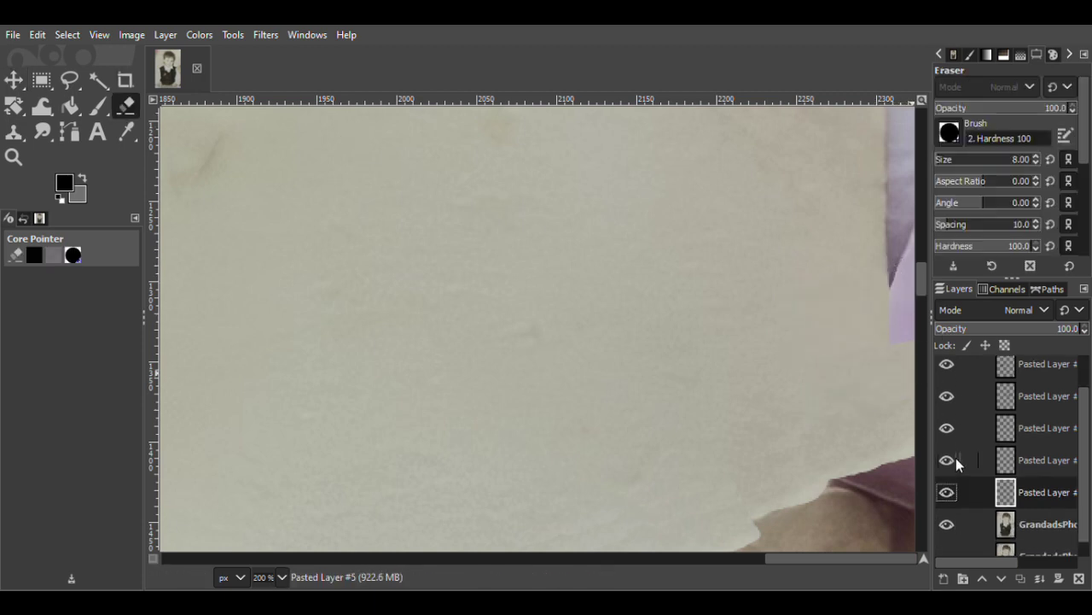
# Erase part of the patch covering the purple corner and merge Pasted Layer #4 down into Pasted Layer #5
pyautogui.click(954, 460)
pyautogui.click(946, 524)
pyautogui.click(946, 524)
pyautogui.click(946, 461)
pyautogui.click(945, 460)
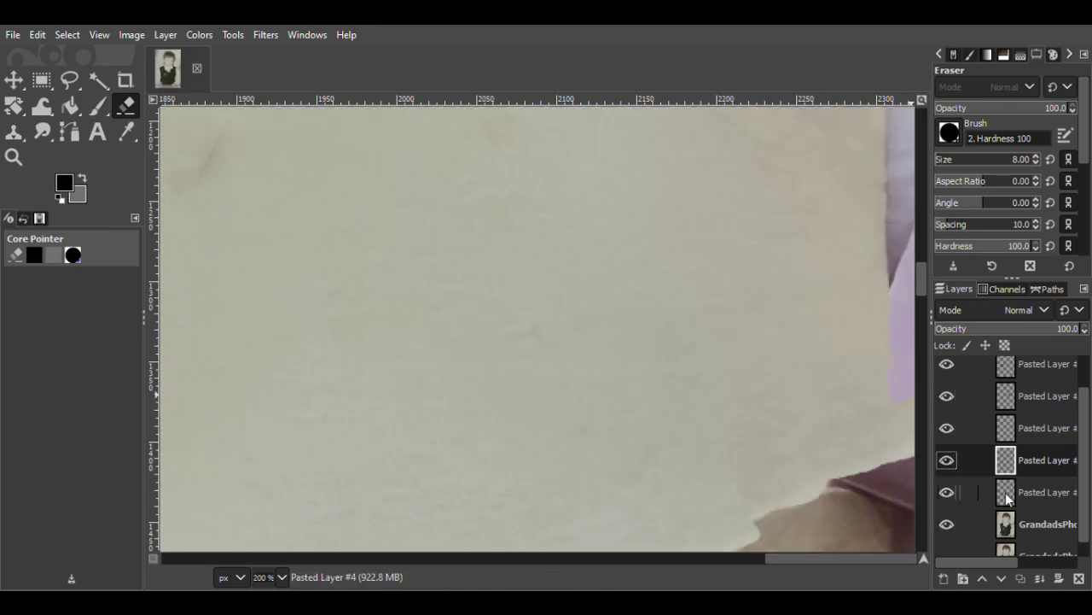
pyautogui.click(964, 492)
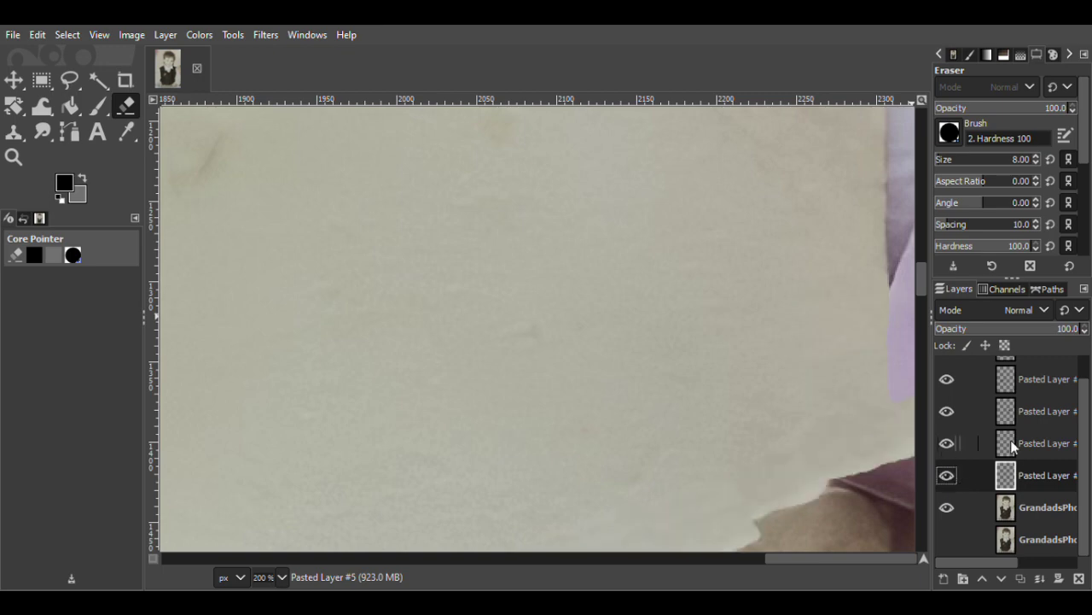
# Erase the remaining patch overlap on the purple corner in the layer above and merge it into Pasted Layer #5
pyautogui.click(1018, 443)
pyautogui.moveTo(903, 408); pyautogui.dragTo(901, 476)
pyautogui.click(946, 472)
pyautogui.click(946, 472)
pyautogui.click(1045, 480)
pyautogui.click(1011, 443)
pyautogui.click(972, 233)
# Examine the patched background tear between the shoulder and the purple corner from further out
pyautogui.moveTo(923, 278); pyautogui.dragTo(923, 291)
pyautogui.click(70, 82)
pyautogui.click(13, 156)
pyautogui.click(803, 240)
pyautogui.click(802, 240)
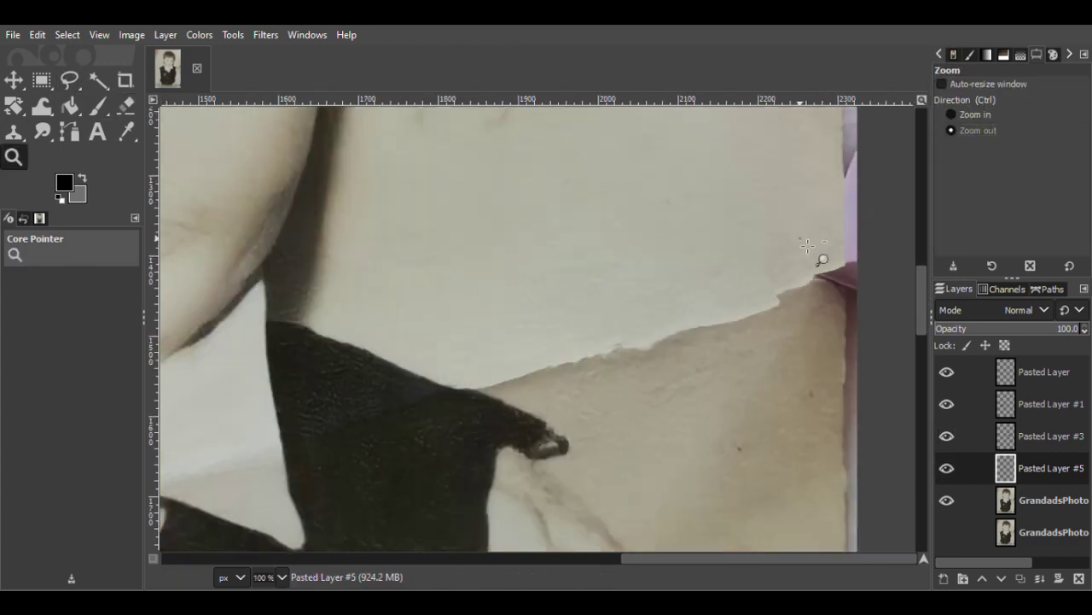
pyautogui.hotkey('shift', 'ctrl', 'j')
pyautogui.click(812, 270)
pyautogui.click(812, 270)
pyautogui.click(811, 270)
pyautogui.click(812, 270)
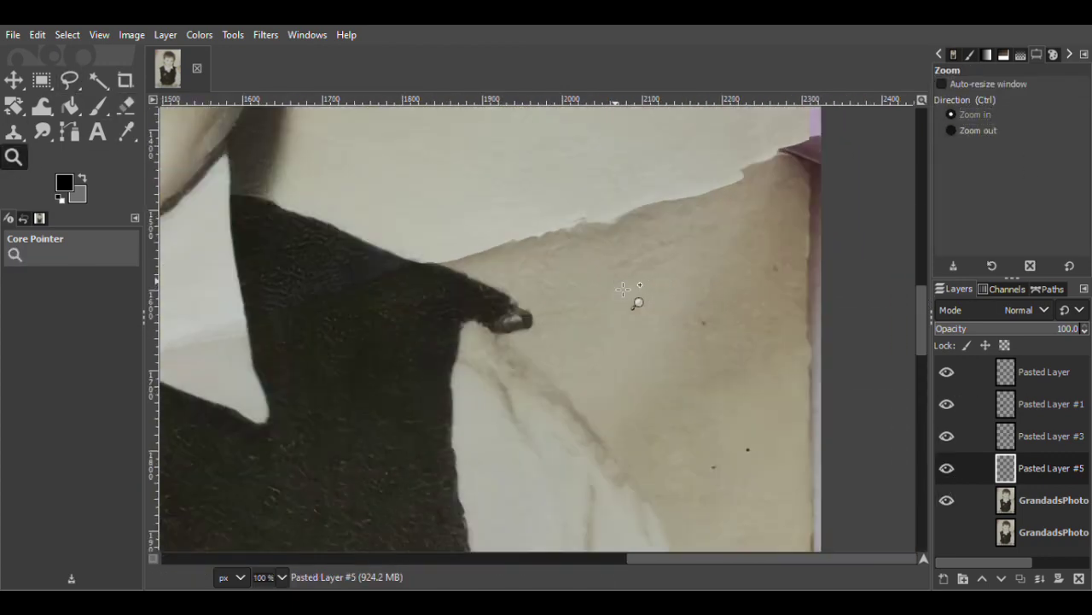
# Copy a strip of brown background just below the tear from the photo layer and paste it as a new layer
pyautogui.click(547, 239)
pyautogui.click(546, 239)
pyautogui.click(71, 81)
pyautogui.moveTo(751, 232)
pyautogui.mouseDown()
pyautogui.moveTo(762, 275)
pyautogui.moveTo(752, 226)
pyautogui.mouseUp()
pyautogui.press('Return')
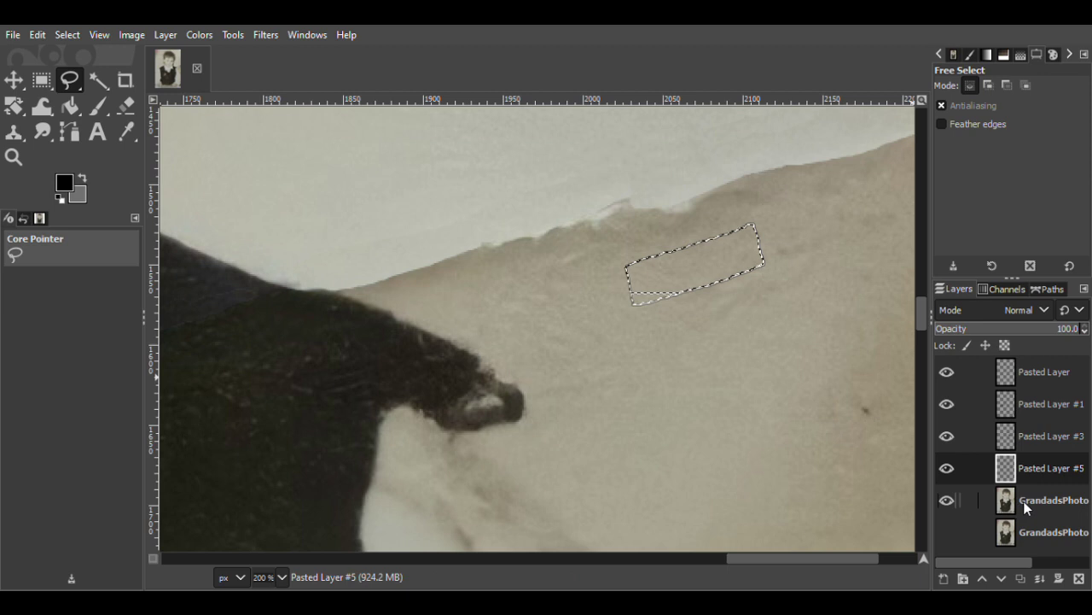
pyautogui.click(1023, 501)
pyautogui.press('m')
pyautogui.hotkey('ctrl', 'c')
pyautogui.hotkey('ctrl', 'alt', 'v')
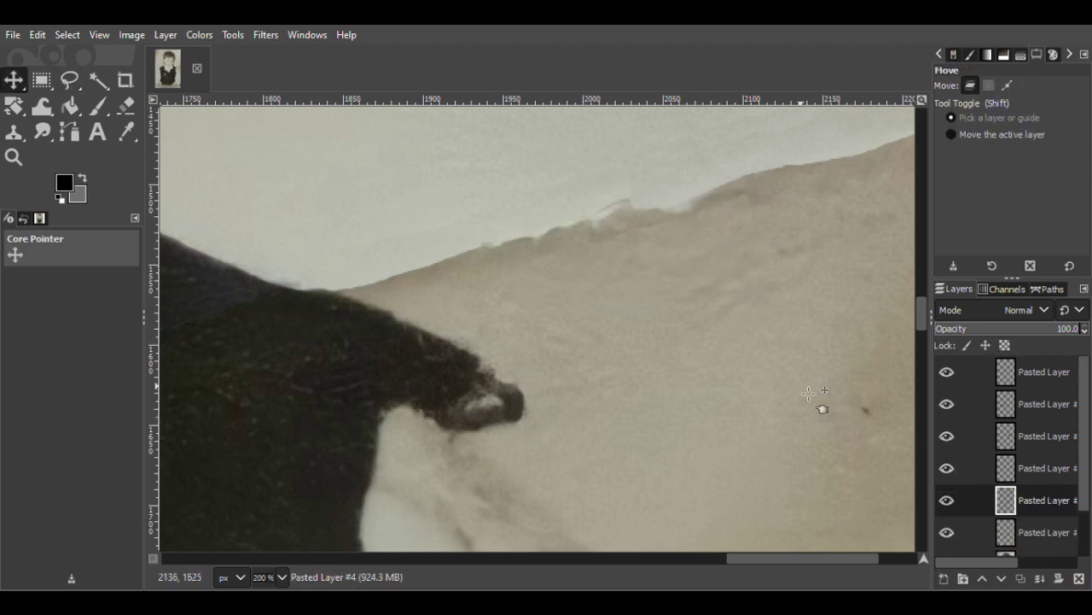
# Position the pasted brown strip along the rough lower edge of the tear
pyautogui.hotkey('shift', 'e')
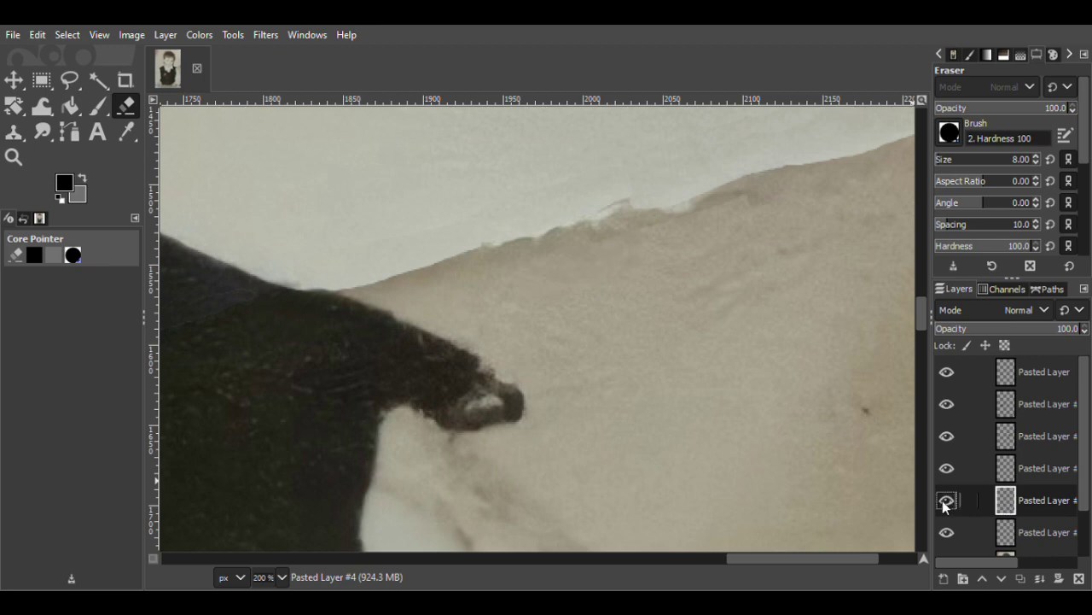
pyautogui.click(15, 82)
pyautogui.moveTo(586, 262); pyautogui.dragTo(596, 261)
pyautogui.click(127, 106)
pyautogui.press('m')
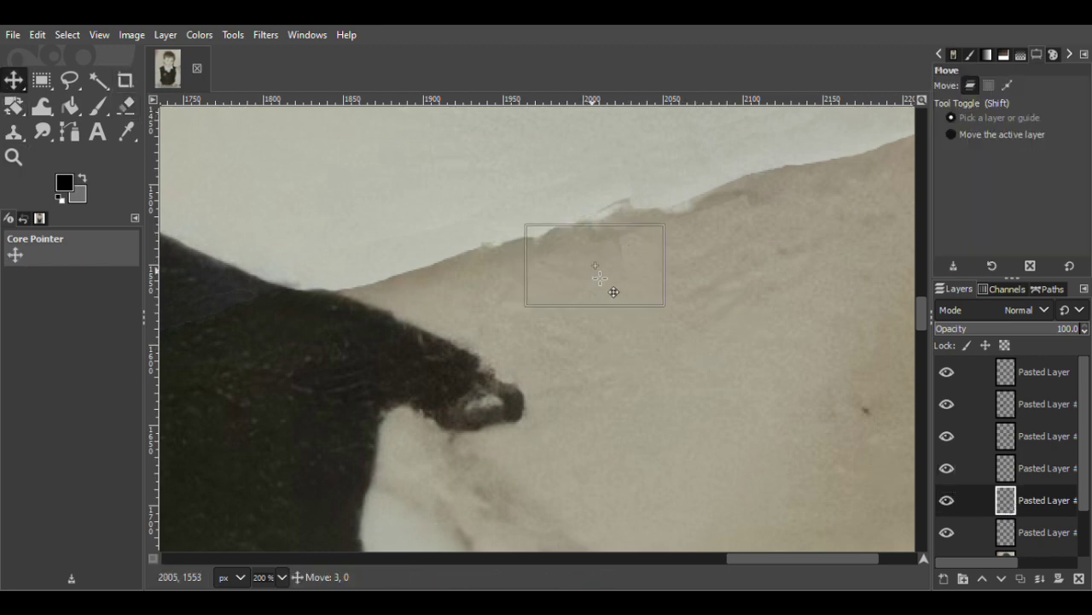
# Paste further copies of the brown strip along the tear edge, place one at the shoulder and set its opacity to 45.1
pyautogui.scroll(-1, 946, 483)
pyautogui.hotkey('ctrl', 'v')
pyautogui.moveTo(613, 260); pyautogui.dragTo(374, 316)
pyautogui.hotkey('ctrl', 'v')
pyautogui.moveTo(1046, 329); pyautogui.dragTo(1000, 331)
# Erase the part of the brown strip that overlaps the dark shoulder
pyautogui.click(128, 106)
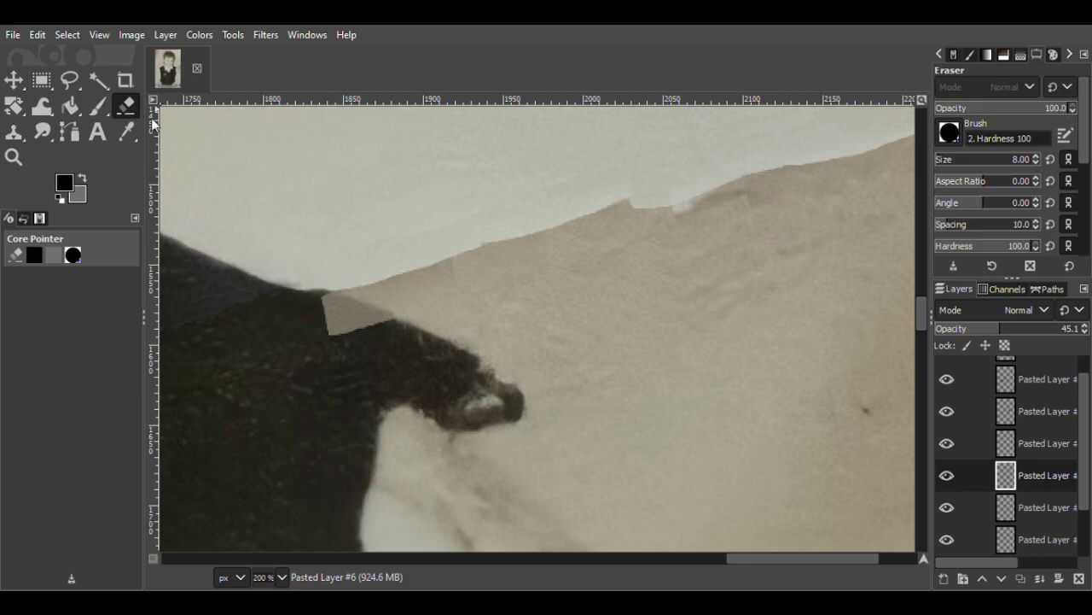
pyautogui.press('m')
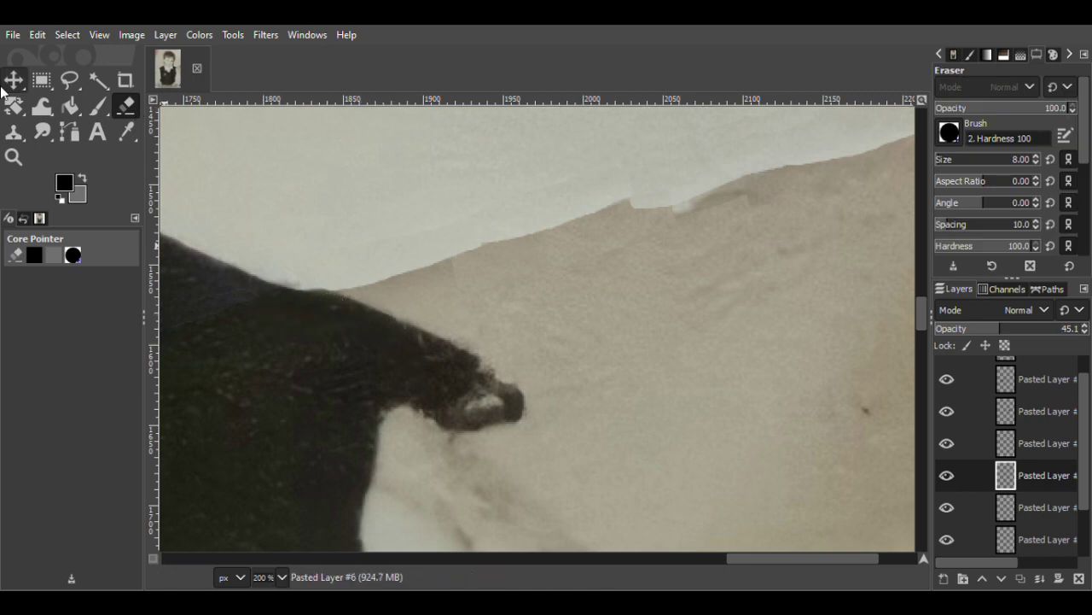
pyautogui.hotkey('shift', 'e')
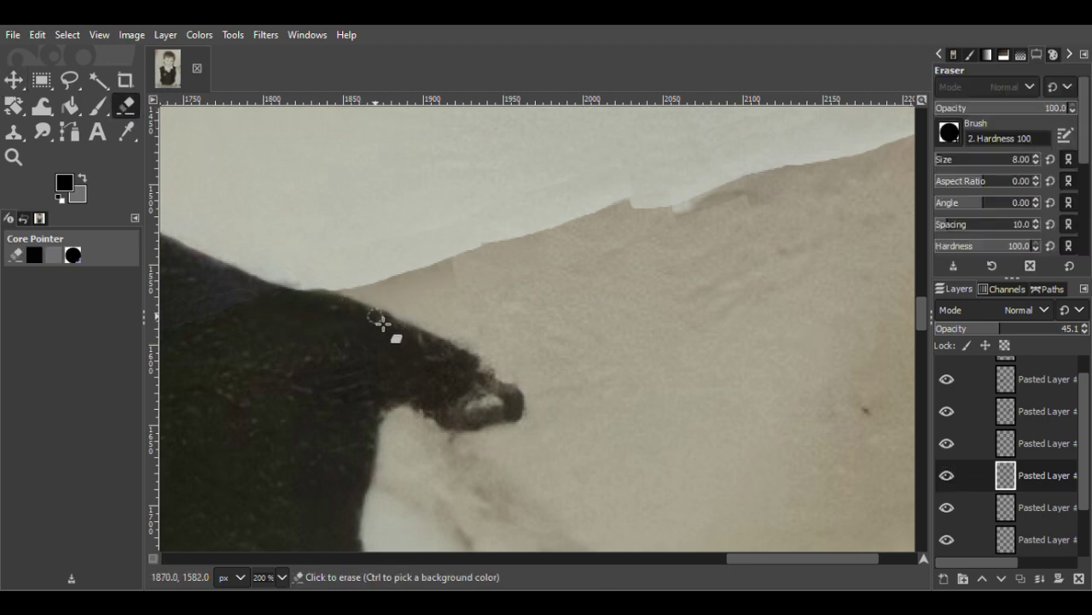
# Raise the brown shoulder strip's opacity to 100 and merge it down into the strip layer beneath
pyautogui.click(947, 510)
pyautogui.click(948, 509)
pyautogui.moveTo(1016, 329); pyautogui.dragTo(1080, 329)
pyautogui.rightClick(1027, 466)
pyautogui.click(981, 315)
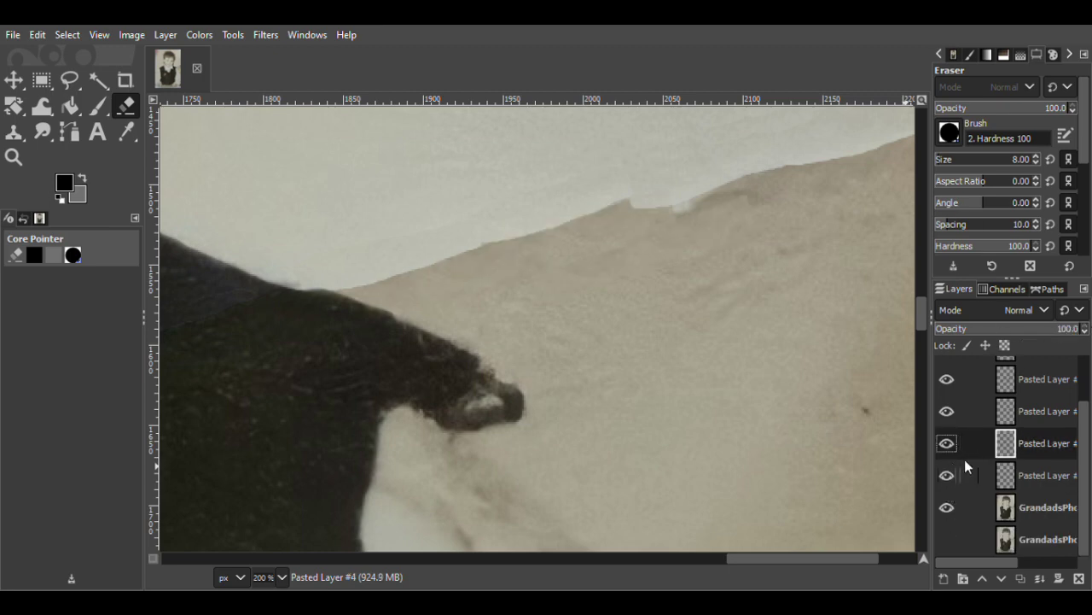
# Place further copies of the brown strip along the tear edge toward the photo's right border
pyautogui.scroll(1, 964, 459)
pyautogui.press('m')
pyautogui.moveTo(718, 247)
pyautogui.mouseDown()
pyautogui.moveTo(798, 211)
pyautogui.moveTo(777, 188)
pyautogui.mouseUp()
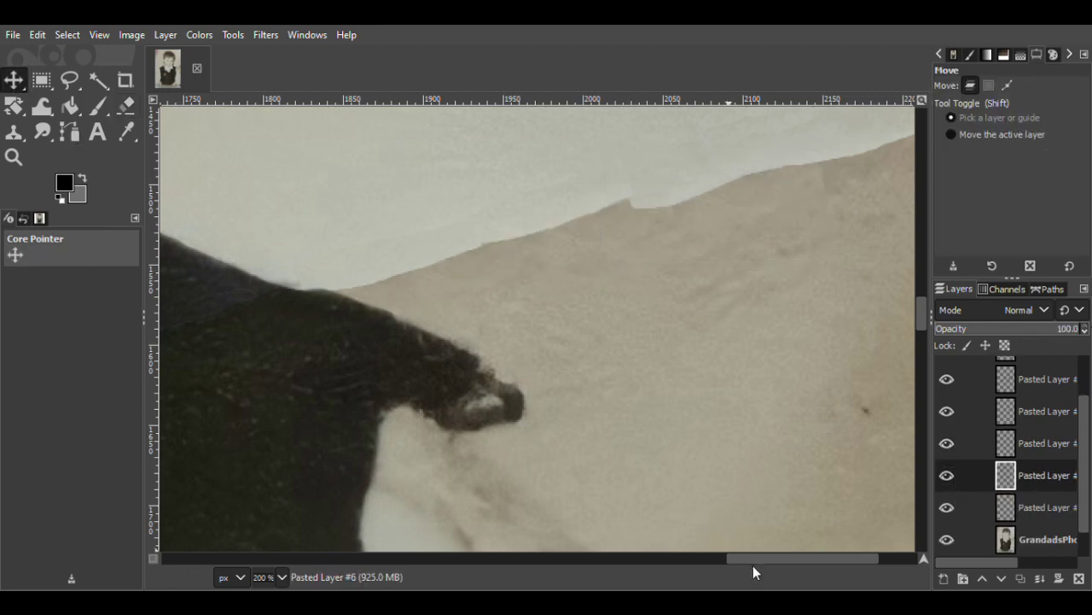
pyautogui.moveTo(753, 560); pyautogui.dragTo(793, 560)
pyautogui.moveTo(921, 325); pyautogui.dragTo(921, 314)
pyautogui.click(1021, 578)
pyautogui.moveTo(652, 322); pyautogui.dragTo(746, 299)
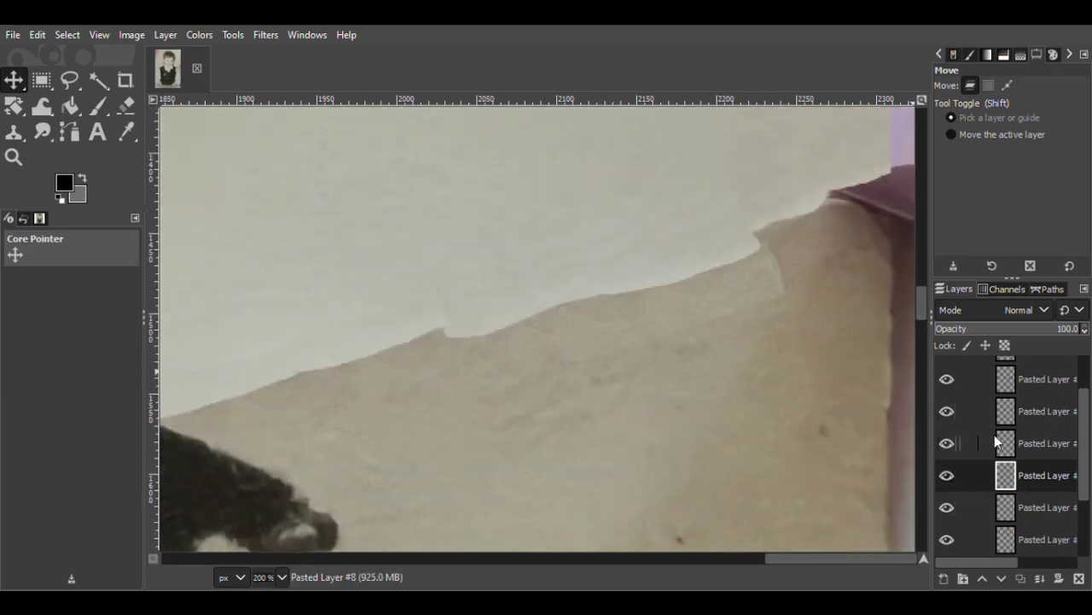
# Place more brown strip copies where the tear meets the photo's right border, setting the topmost copy's opacity to 19.8
pyautogui.moveTo(757, 288); pyautogui.dragTo(885, 268)
pyautogui.moveTo(1003, 329); pyautogui.dragTo(962, 328)
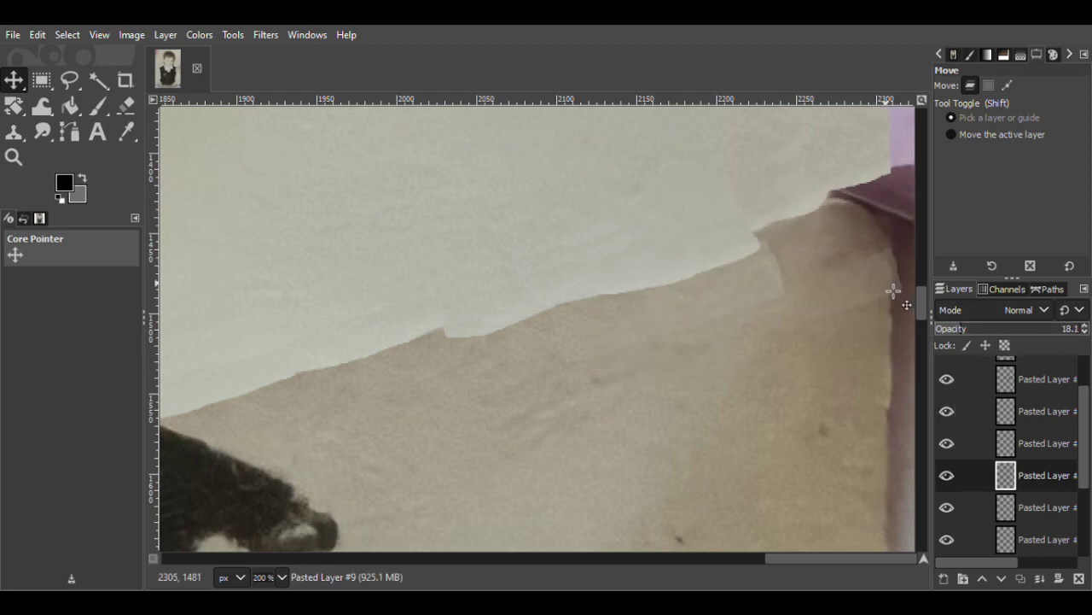
pyautogui.click(975, 331)
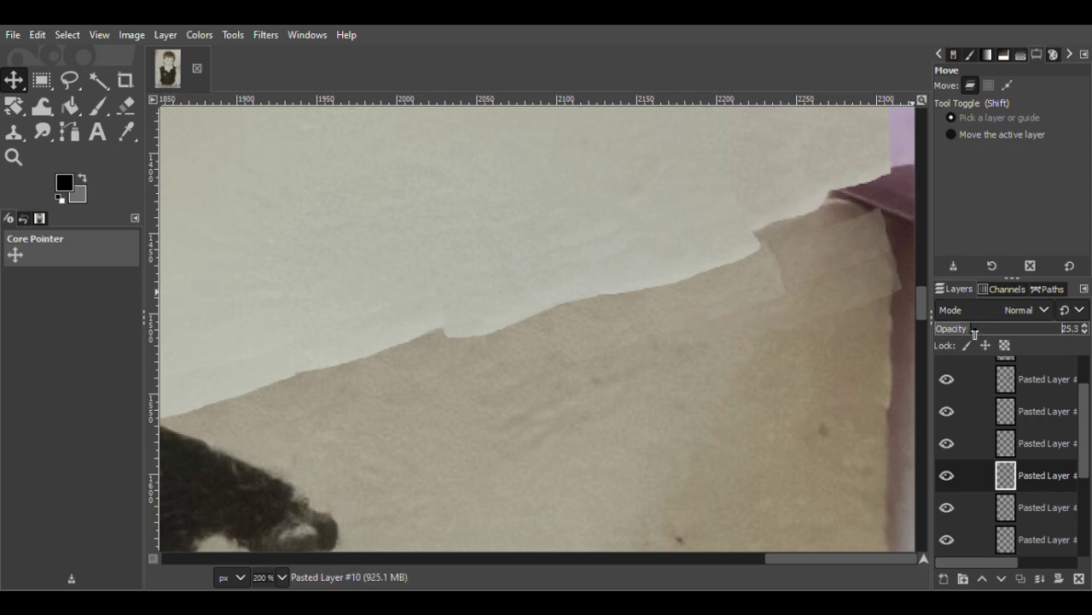
pyautogui.moveTo(823, 258); pyautogui.dragTo(832, 222)
# Erase the brown strip's overhang past the photo's right border and merge the upper strip copies down
pyautogui.click(126, 105)
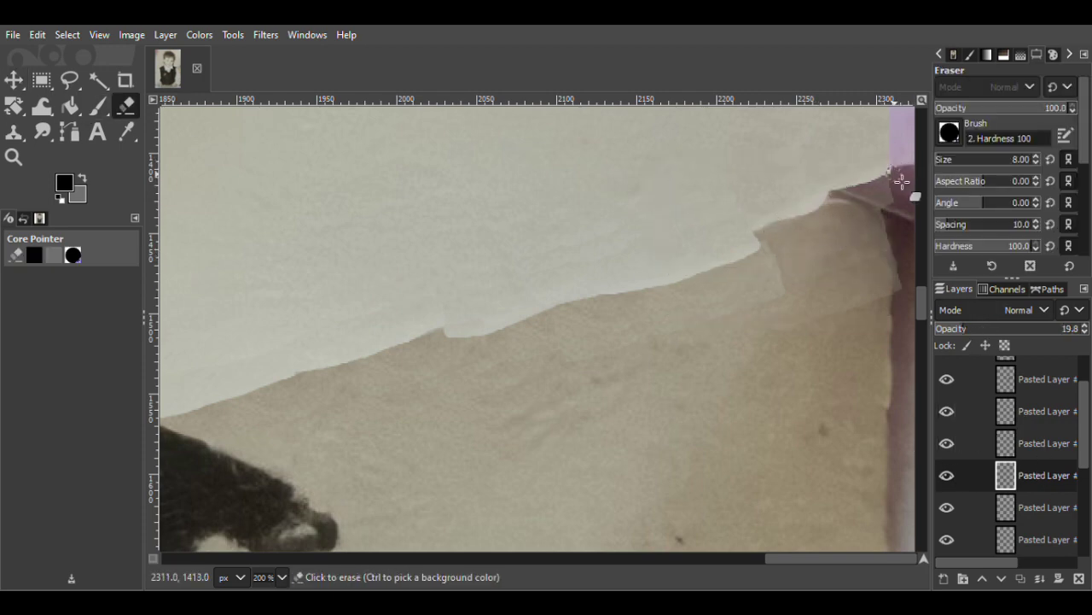
pyautogui.click(983, 399)
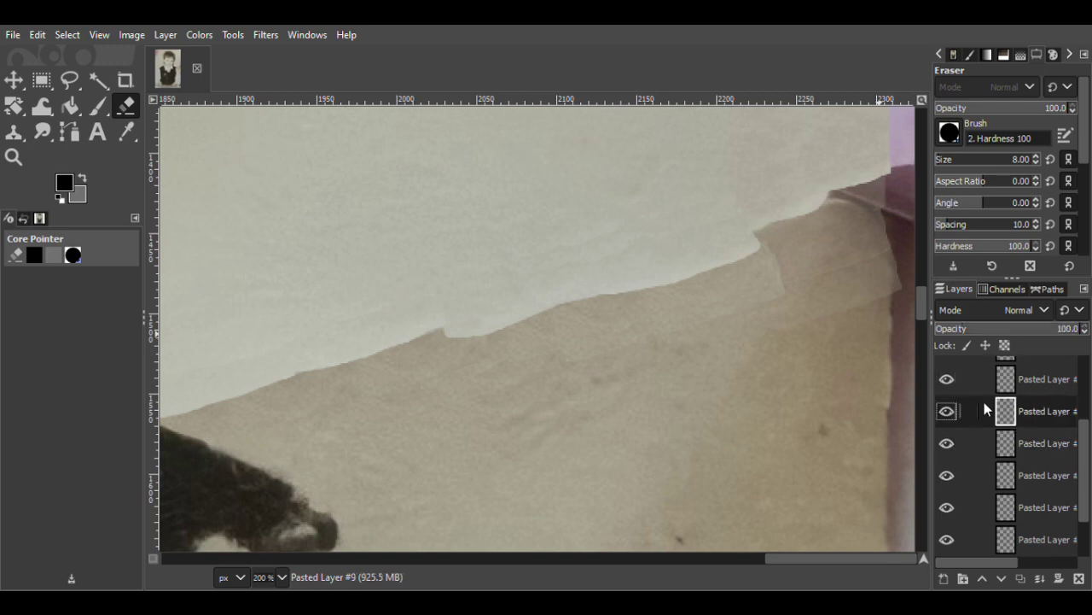
pyautogui.rightClick(1000, 410)
pyautogui.click(1001, 331)
pyautogui.rightClick(1000, 379)
pyautogui.click(998, 333)
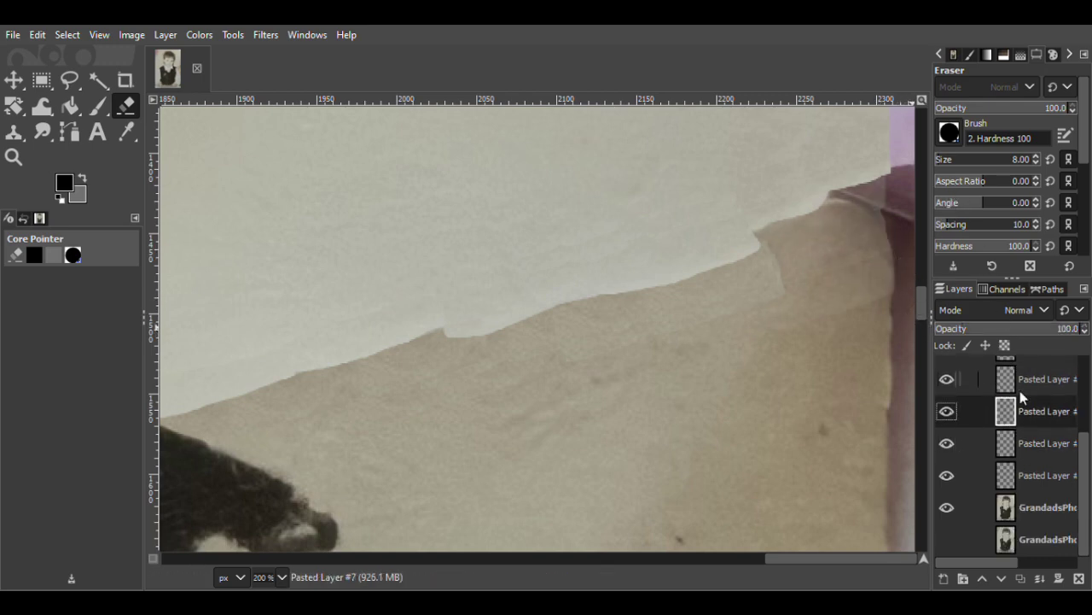
pyautogui.rightClick(999, 409)
pyautogui.click(997, 333)
# Merge the remaining brown strip copies down into one layer and save the image
pyautogui.click(948, 443)
pyautogui.click(947, 443)
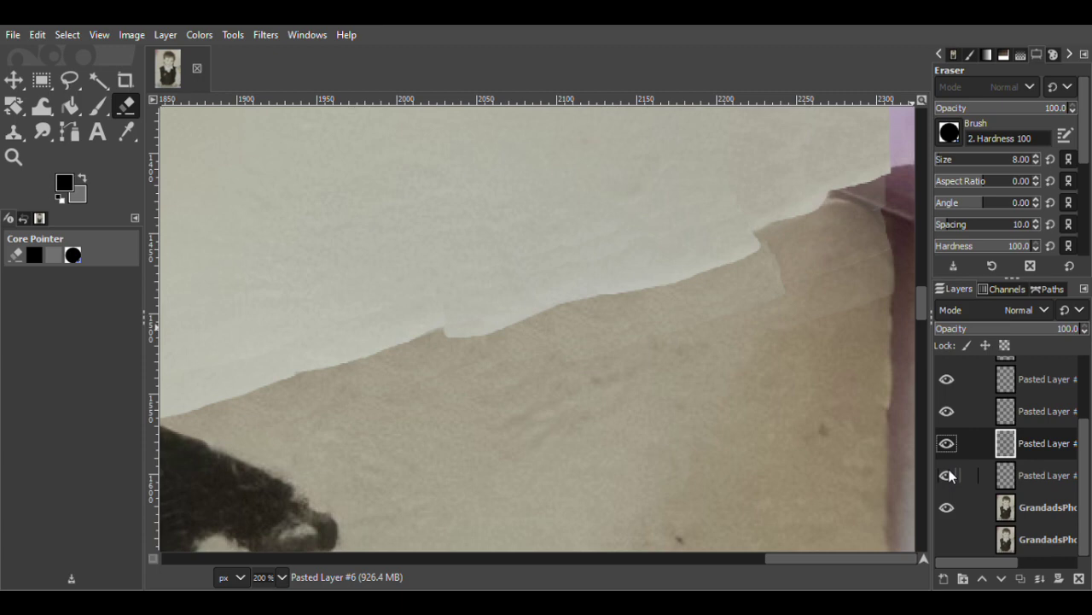
pyautogui.rightClick(1034, 431)
pyautogui.click(965, 238)
pyautogui.rightClick(1022, 414)
pyautogui.click(969, 237)
pyautogui.hotkey('ctrl', 's')
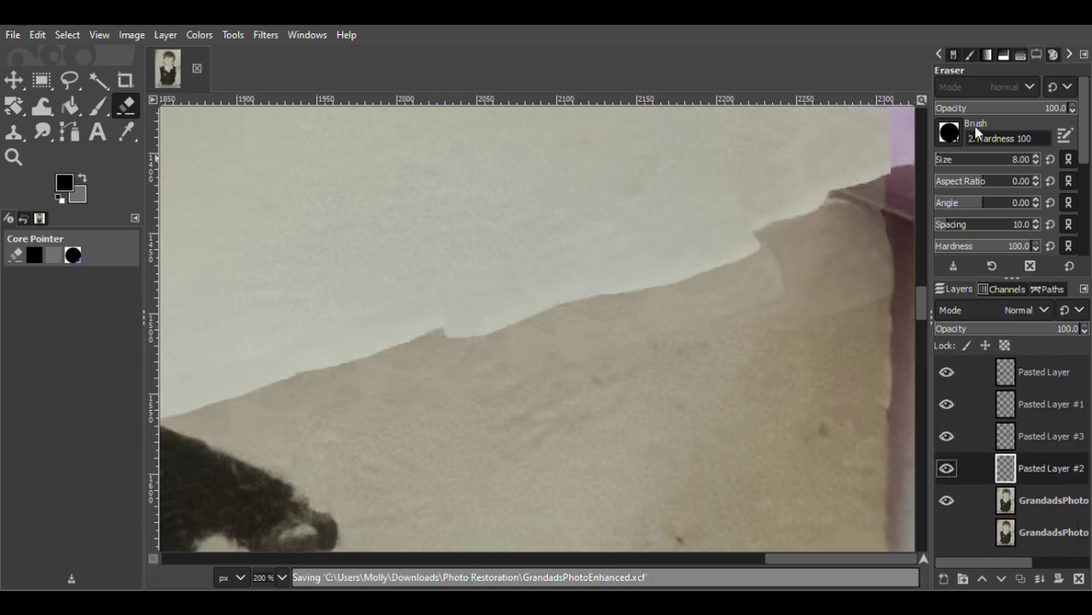
# Examine the repaired tear in the whole portrait and close up beside the dark shoulder
pyautogui.press('z')
pyautogui.click(975, 127)
pyautogui.click(839, 315)
pyautogui.click(839, 315)
pyautogui.click(839, 314)
pyautogui.click(839, 315)
pyautogui.click(839, 315)
pyautogui.click(839, 315)
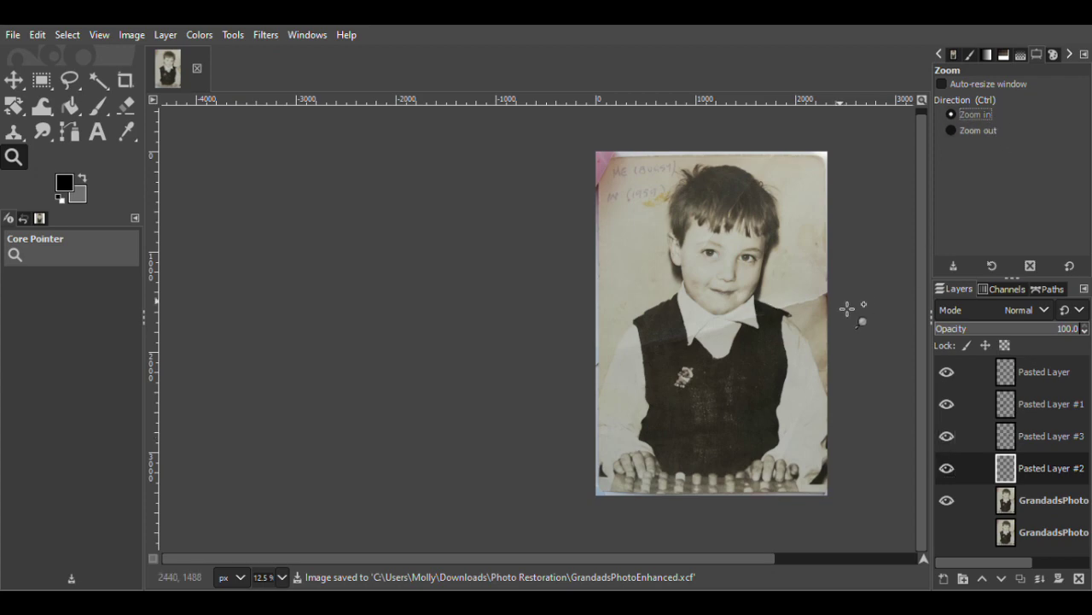
pyautogui.click(834, 297)
pyautogui.click(834, 297)
pyautogui.click(834, 296)
pyautogui.click(834, 296)
pyautogui.click(762, 342)
pyautogui.click(762, 341)
pyautogui.moveTo(806, 558); pyautogui.dragTo(763, 570)
pyautogui.scroll(-2, 459, 310)
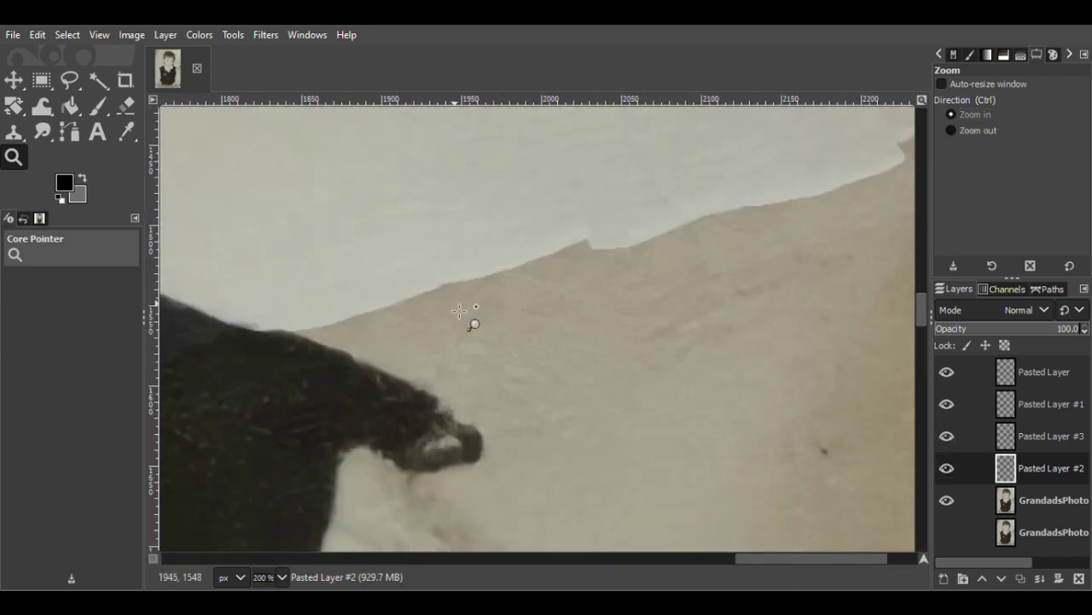
# Freehand-select pale background just above the tear beside the shoulder, copy it from the photo layer and paste it as a new layer
pyautogui.press('f')
pyautogui.moveTo(381, 228); pyautogui.dragTo(245, 303)
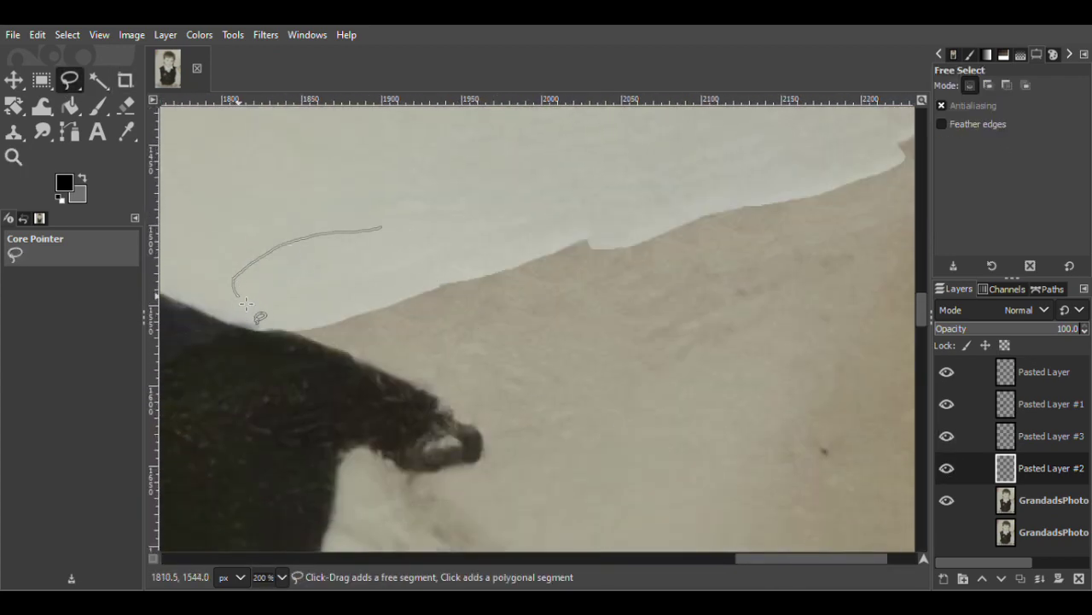
pyautogui.moveTo(386, 228); pyautogui.dragTo(381, 227)
pyautogui.click(946, 500)
pyautogui.click(947, 500)
pyautogui.click(14, 80)
pyautogui.click(1053, 510)
pyautogui.rightClick(309, 255)
pyautogui.hotkey('ctrl', 'v')
pyautogui.hotkey('shift', 'ctrl', 'n')
# Position the pale patch over the tear edge beside the shoulder, raise its layer to the top and set its opacity to 87.9
pyautogui.moveTo(384, 309); pyautogui.dragTo(388, 308)
pyautogui.moveTo(1033, 500); pyautogui.dragTo(1024, 369)
pyautogui.moveTo(368, 318); pyautogui.dragTo(367, 322)
pyautogui.click(1036, 331)
pyautogui.hotkey('shift', 'e')
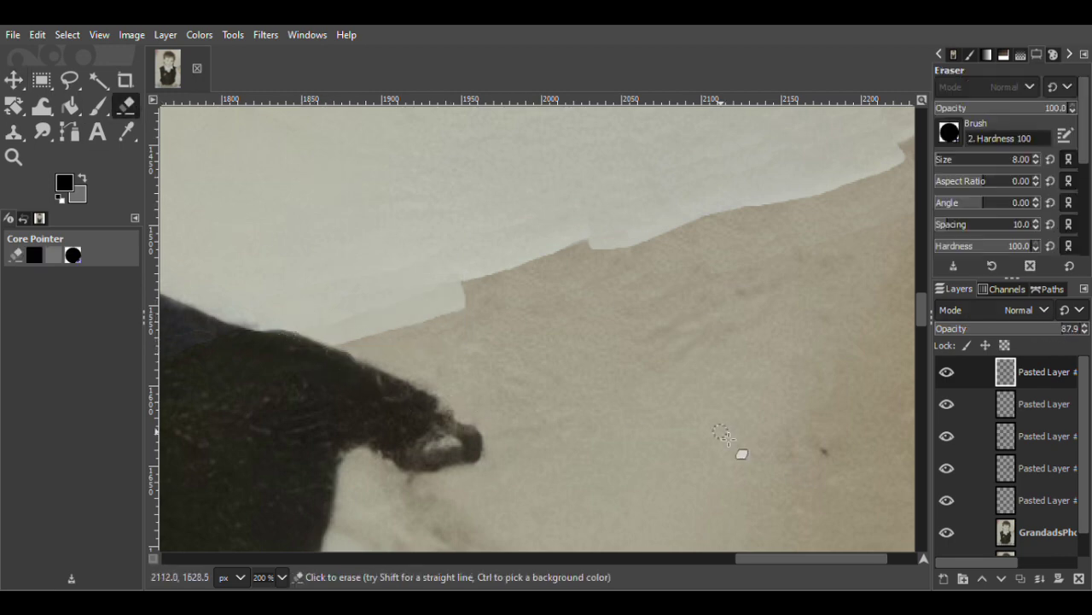
# Duplicate the pale patch, place the copy farther right along the tear and rotate it by -4.40 degrees
pyautogui.hotkey('ctrl', 'shift', 'd')
pyautogui.click(12, 84)
pyautogui.moveTo(438, 311); pyautogui.dragTo(579, 275)
pyautogui.click(13, 106)
pyautogui.moveTo(671, 285); pyautogui.dragTo(671, 274)
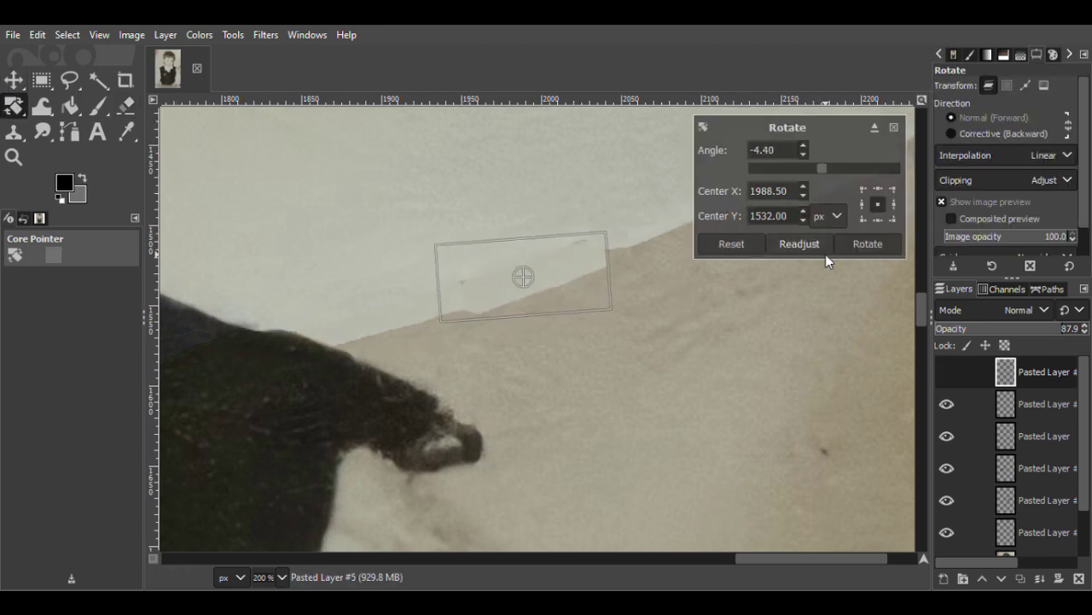
pyautogui.click(867, 244)
pyautogui.click(13, 82)
pyautogui.moveTo(522, 292); pyautogui.dragTo(523, 295)
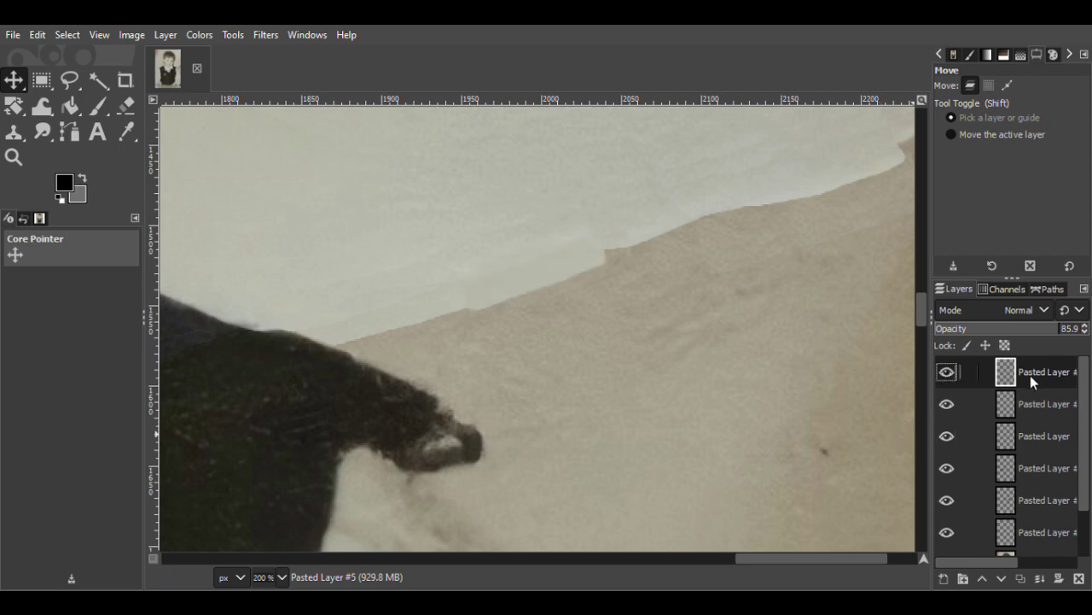
# Place another pale patch copy farther right along the tear, save the image and adjust the opacity of the copy beneath
pyautogui.click(989, 390)
pyautogui.moveTo(630, 305); pyautogui.dragTo(678, 266)
pyautogui.hotkey('ctrl', 's')
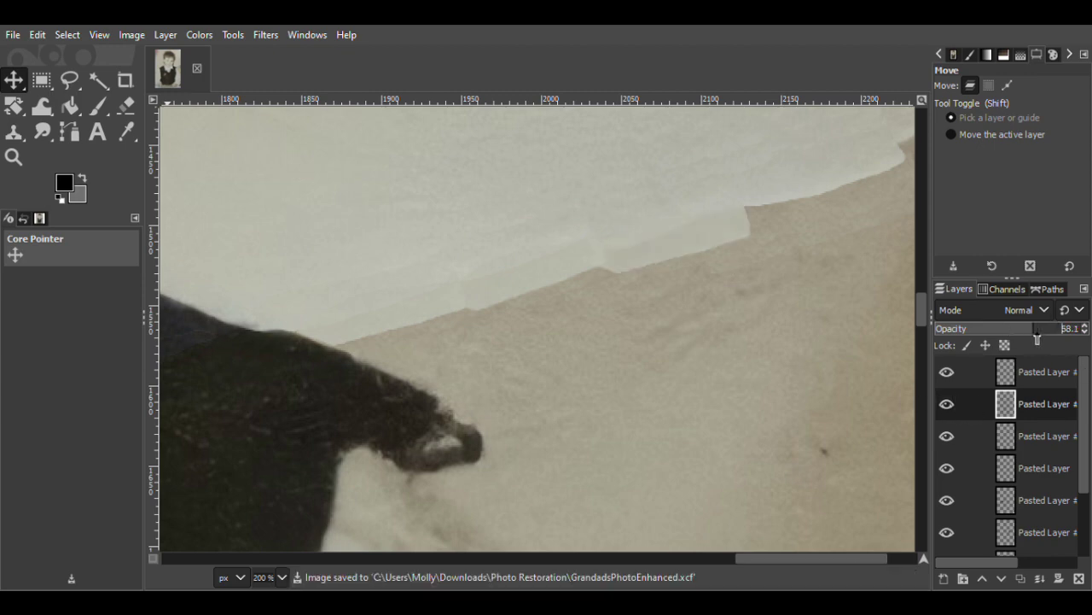
pyautogui.moveTo(1057, 344); pyautogui.dragTo(1057, 338)
# Merge the pale patch copies into one layer, compare the tear with that layer hidden and shown, and save the image
pyautogui.click(1026, 377)
pyautogui.hotkey('ctrl', 'e')
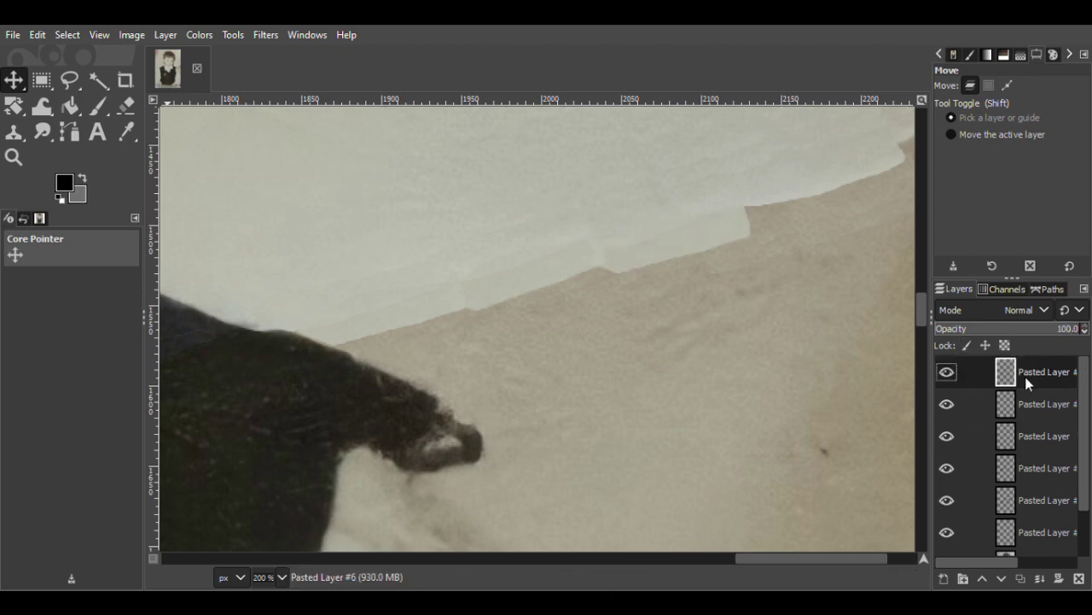
pyautogui.hotkey('ctrl', 'e')
pyautogui.click(946, 373)
pyautogui.click(945, 373)
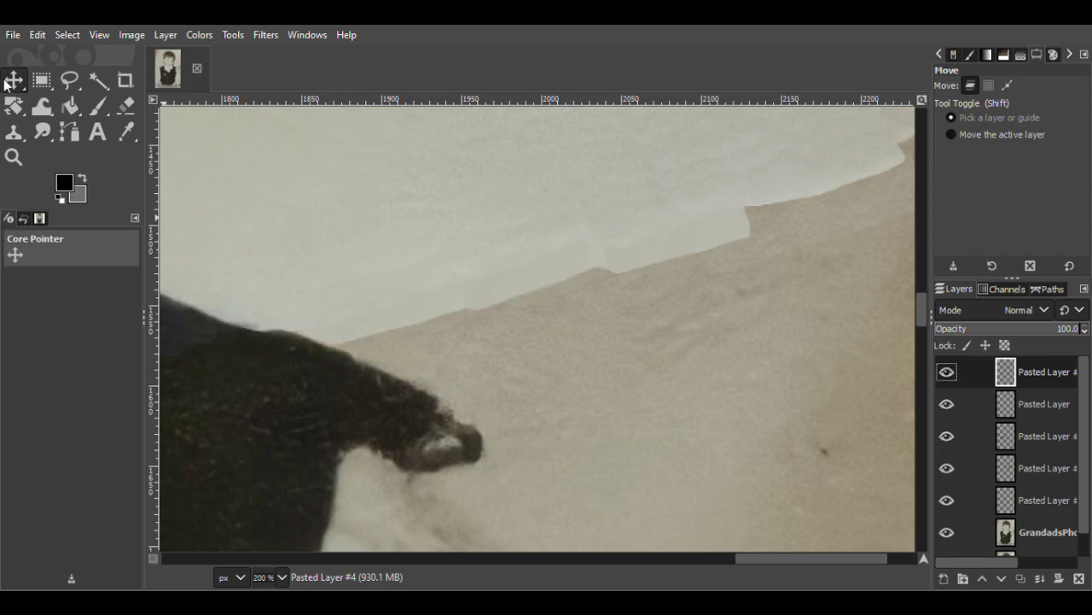
pyautogui.hotkey('ctrl', 's')
pyautogui.press('z')
pyautogui.click(984, 129)
pyautogui.moveTo(783, 559); pyautogui.dragTo(970, 508)
pyautogui.moveTo(946, 373)
pyautogui.mouseDown()
pyautogui.moveTo(947, 504)
pyautogui.moveTo(947, 383)
pyautogui.mouseUp()
pyautogui.hotkey('ctrl', 's')
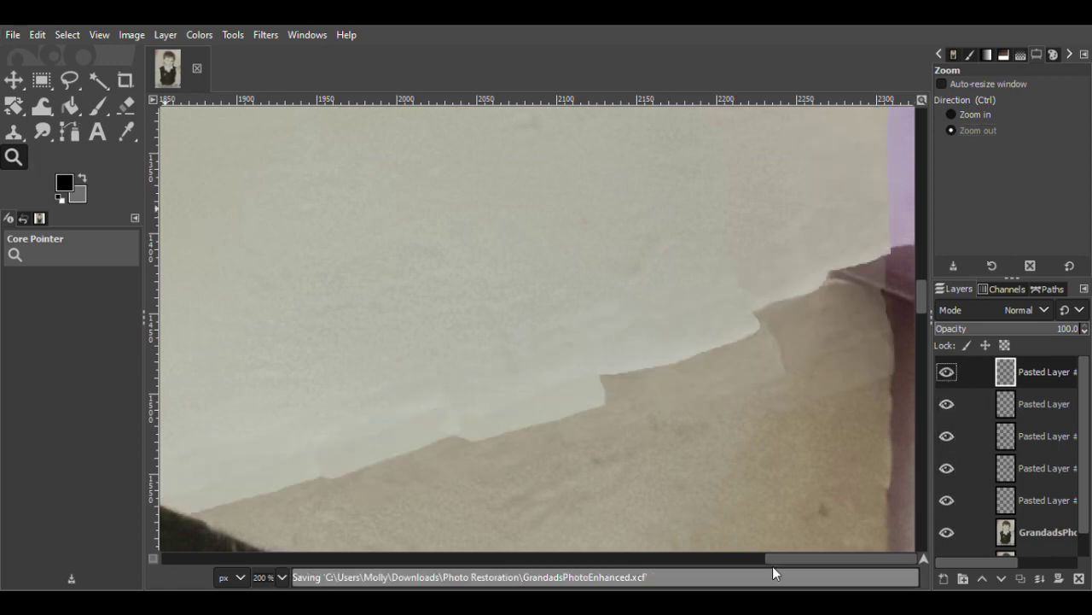
# Duplicate the merged pale strip and place the copy along the tear up to the photo's right border
pyautogui.press('f')
pyautogui.click(1042, 531)
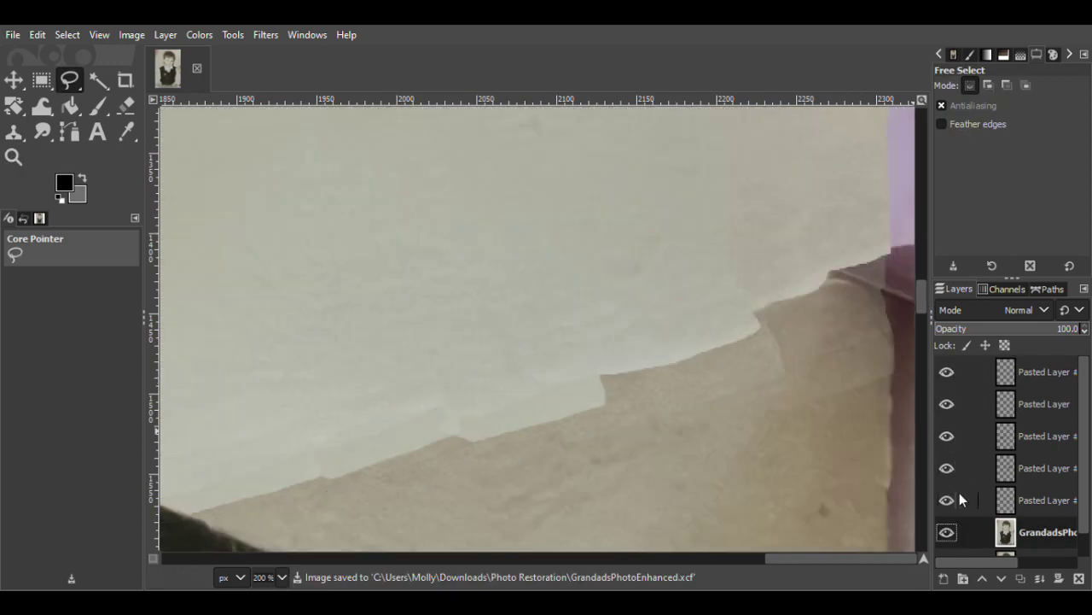
pyautogui.click(1023, 379)
pyautogui.press('m')
pyautogui.moveTo(506, 421)
pyautogui.mouseDown()
pyautogui.moveTo(904, 318)
pyautogui.moveTo(926, 291)
pyautogui.mouseUp()
pyautogui.moveTo(799, 319); pyautogui.dragTo(662, 363)
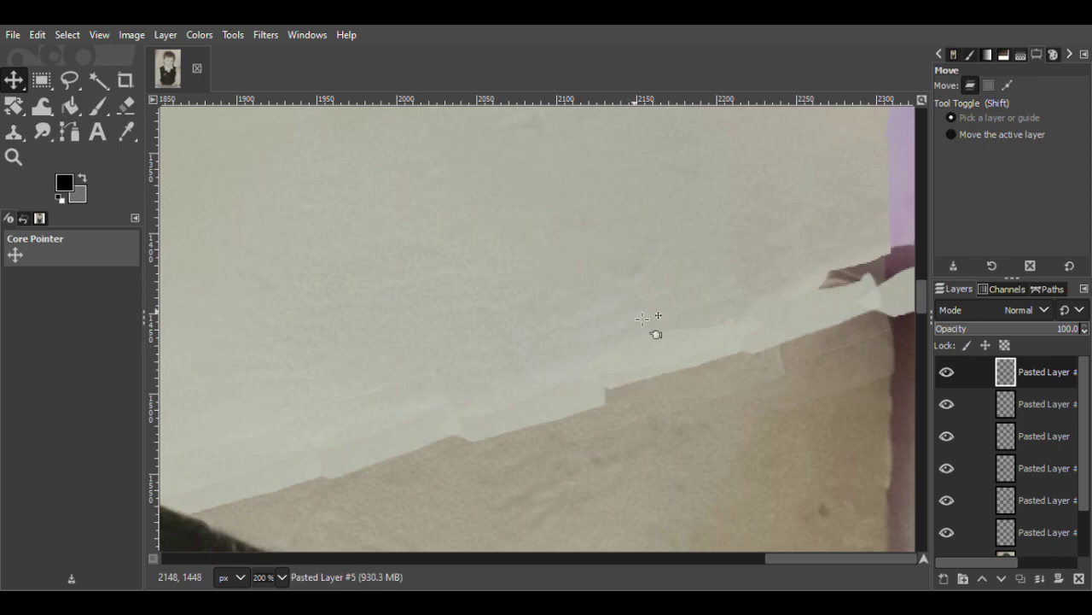
# Erase the part of the pale strip that extends past the photo's right border
pyautogui.hotkey('shift', 'e')
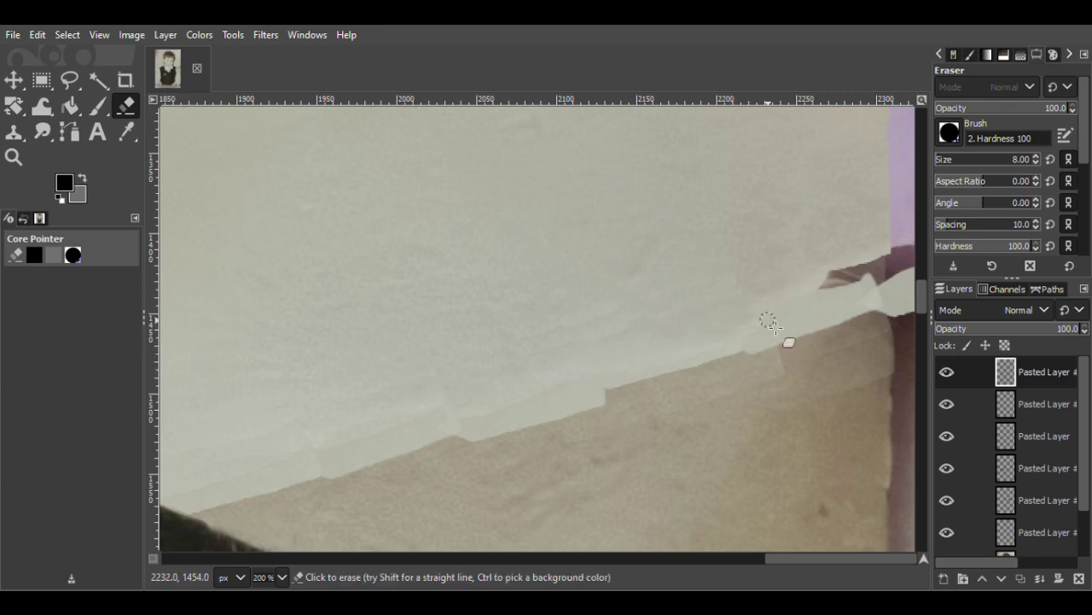
pyautogui.moveTo(898, 277)
pyautogui.mouseDown()
pyautogui.moveTo(903, 323)
pyautogui.moveTo(913, 309)
pyautogui.mouseUp()
pyautogui.click(946, 372)
pyautogui.click(947, 372)
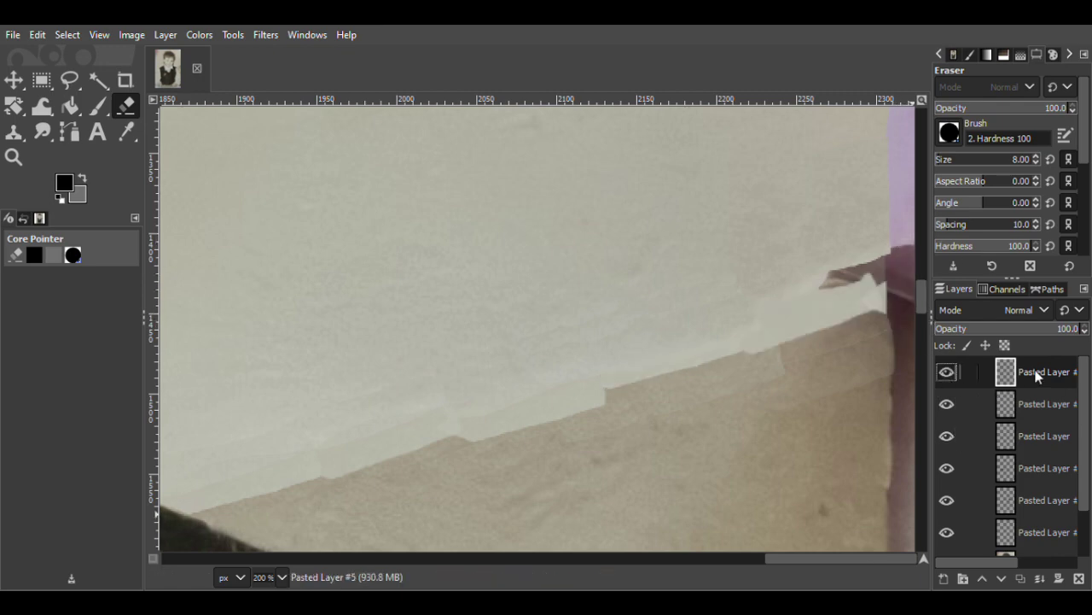
# Place another copy of the pale strip over the uncovered gap in the tear beside the photo's right border
pyautogui.press('m')
pyautogui.moveTo(790, 315)
pyautogui.mouseDown()
pyautogui.moveTo(859, 319)
pyautogui.moveTo(768, 341)
pyautogui.moveTo(759, 332)
pyautogui.mouseUp()
pyautogui.hotkey('shift', 'e')
# Freehand-select and remove the parts of the new pale strip lying above the tear and past the photo's right border
pyautogui.press('f')
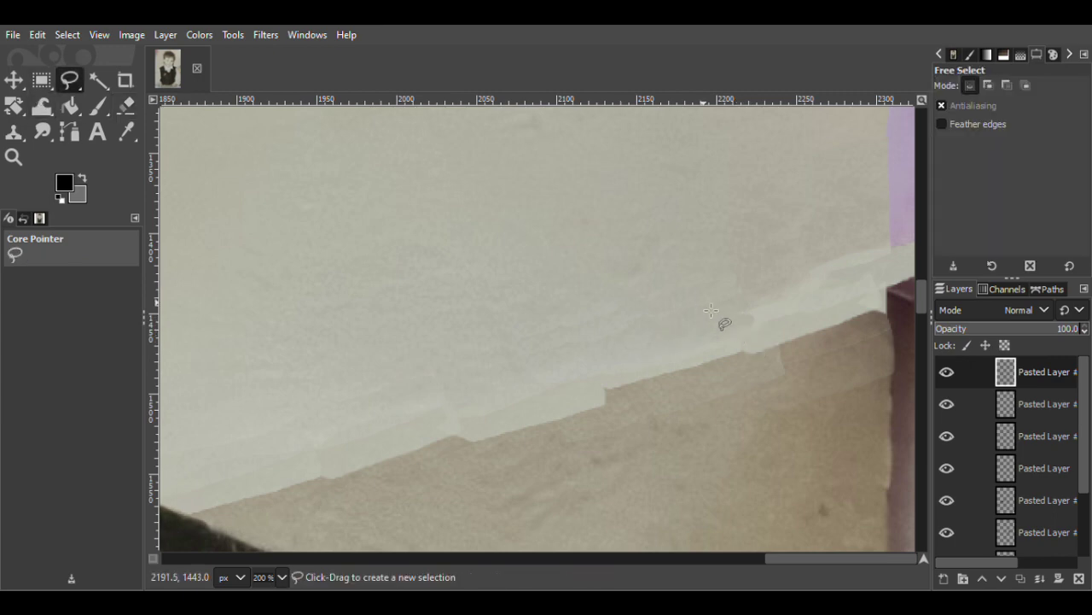
pyautogui.moveTo(818, 259)
pyautogui.mouseDown()
pyautogui.moveTo(807, 276)
pyautogui.moveTo(893, 254)
pyautogui.moveTo(827, 270)
pyautogui.mouseUp()
pyautogui.rightClick(768, 280)
pyautogui.click(907, 292)
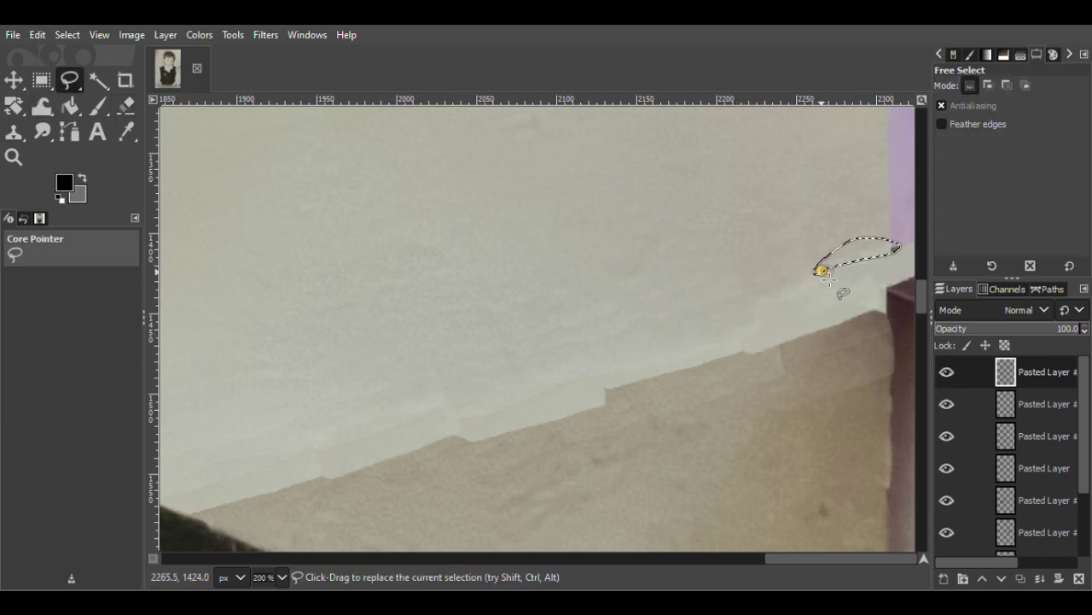
pyautogui.click(926, 297)
pyautogui.moveTo(808, 294)
pyautogui.mouseDown()
pyautogui.moveTo(863, 292)
pyautogui.moveTo(804, 297)
pyautogui.mouseUp()
pyautogui.rightClick(847, 321)
pyautogui.click(792, 292)
pyautogui.click(949, 373)
pyautogui.click(948, 373)
pyautogui.moveTo(891, 235)
pyautogui.mouseDown()
pyautogui.moveTo(899, 319)
pyautogui.moveTo(890, 232)
pyautogui.mouseUp()
pyautogui.press('Return')
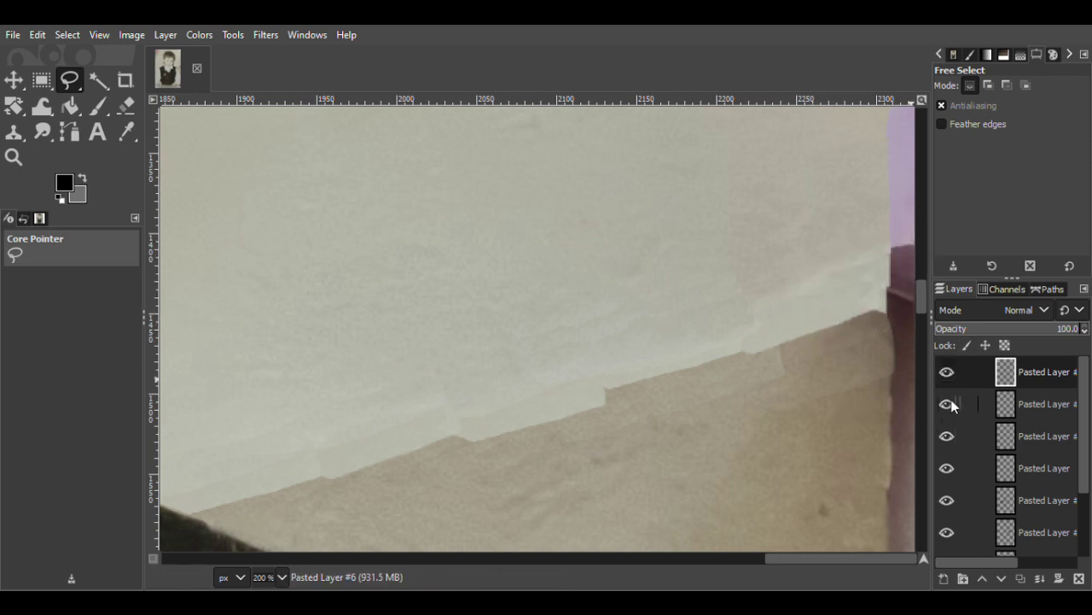
# Nudge the top pale strip slightly and merge the pale strip copies down into the pasted layer beneath
pyautogui.press('m')
pyautogui.moveTo(893, 298); pyautogui.dragTo(890, 278)
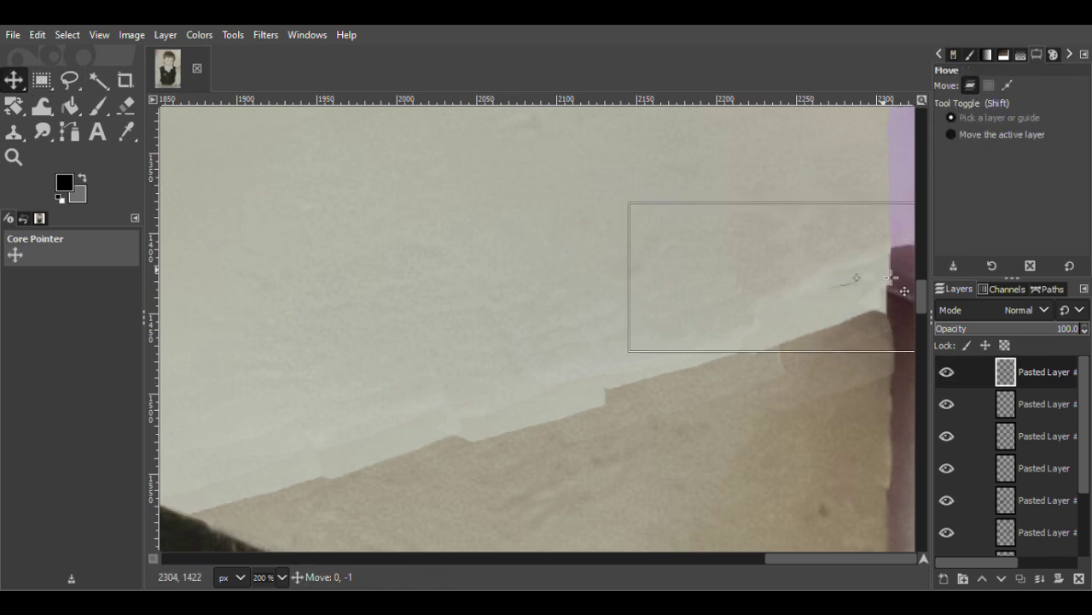
pyautogui.press('z')
pyautogui.press('-')
pyautogui.press('-')
pyautogui.press('-')
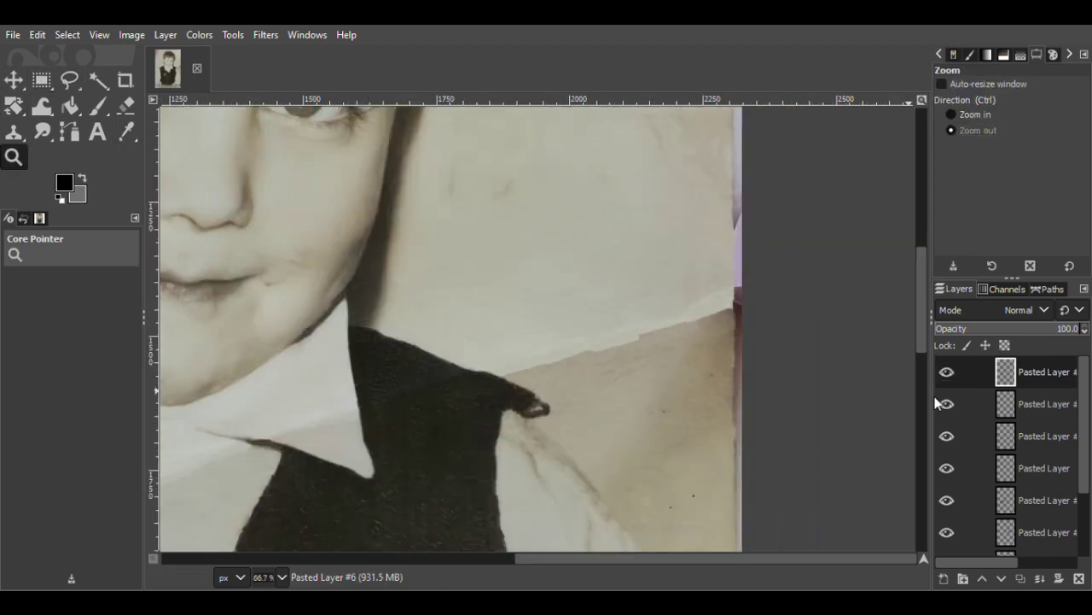
pyautogui.click(946, 372)
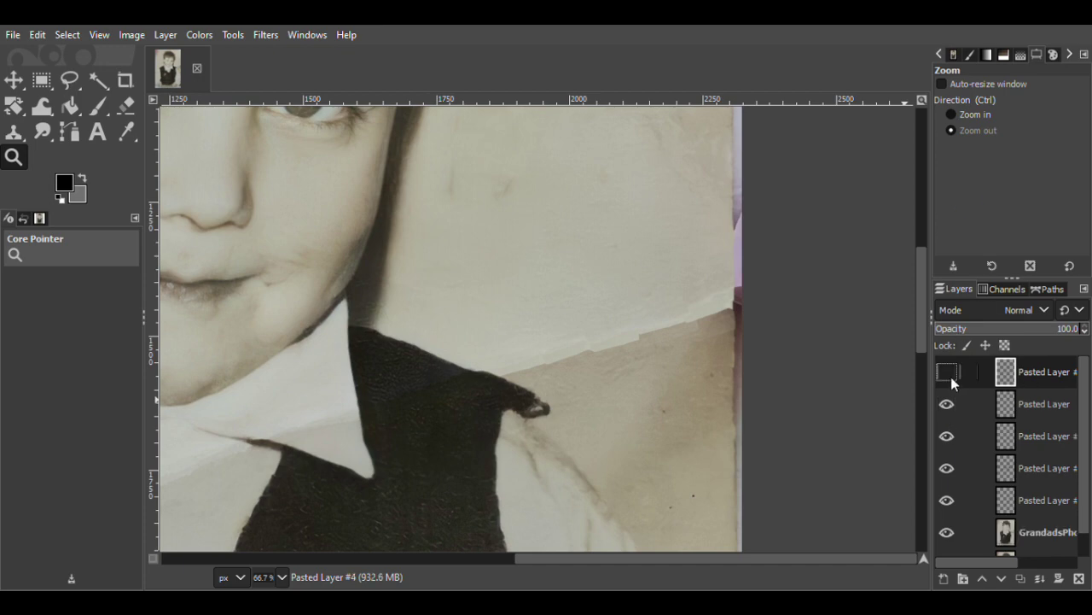
pyautogui.scroll(-1, 964, 377)
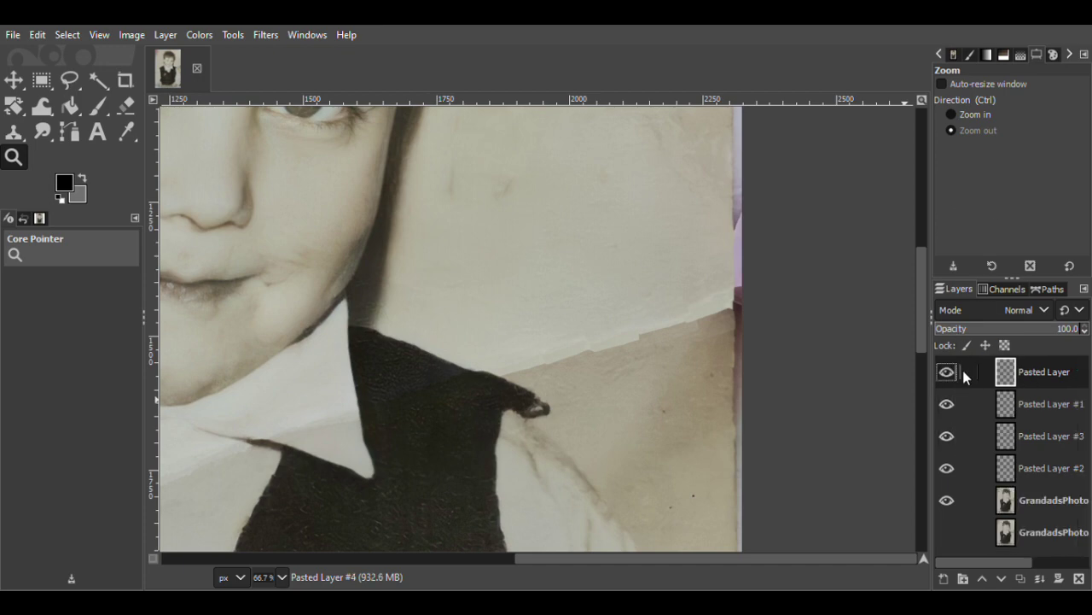
# Merge Pasted Layer #3 down into Pasted Layer #2 and compare the tear area with the merged layer hidden and shown
pyautogui.click(947, 436)
pyautogui.rightClick(947, 437)
pyautogui.click(961, 224)
pyautogui.click(946, 438)
pyautogui.click(946, 439)
pyautogui.click(975, 114)
pyautogui.click(704, 323)
pyautogui.click(704, 323)
pyautogui.click(947, 436)
pyautogui.click(946, 436)
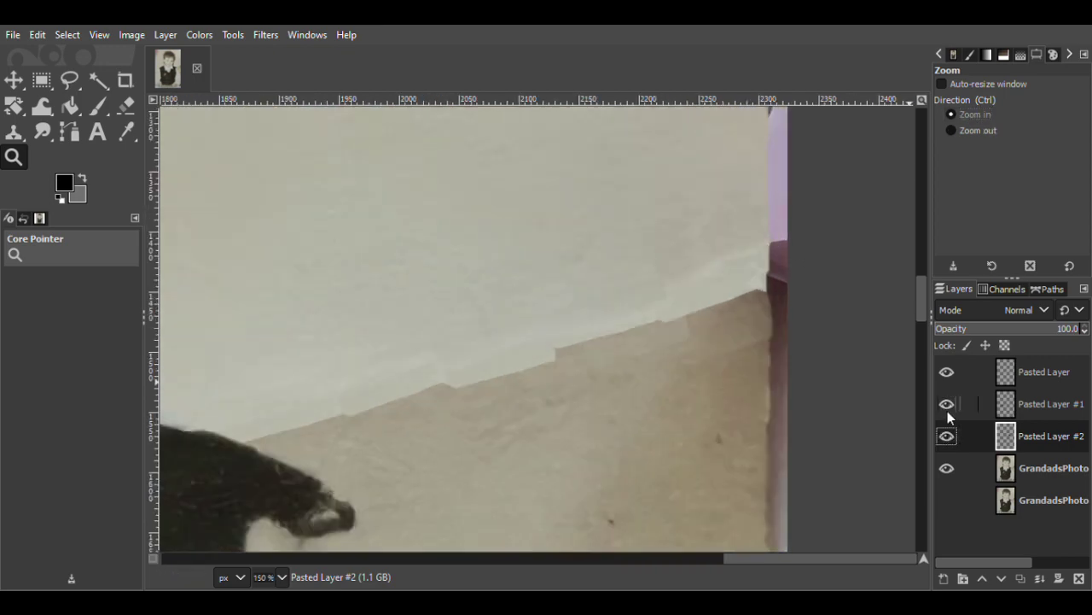
# Freehand-select a strip of brown background just below the tear on Pasted Layer #2, copy it and paste it as a new layer
pyautogui.moveTo(802, 559); pyautogui.dragTo(749, 559)
pyautogui.moveTo(921, 299); pyautogui.dragTo(922, 312)
pyautogui.click(70, 80)
pyautogui.click(948, 372)
pyautogui.click(948, 372)
pyautogui.click(944, 407)
pyautogui.click(946, 403)
pyautogui.moveTo(789, 242); pyautogui.dragTo(699, 263)
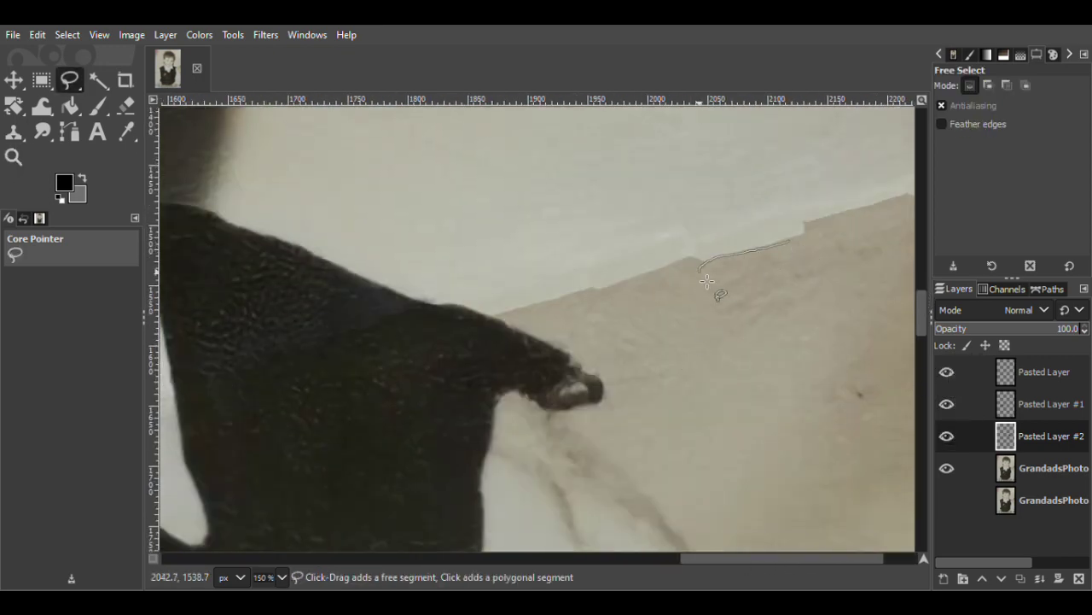
pyautogui.moveTo(793, 248); pyautogui.dragTo(790, 241)
pyautogui.click(14, 80)
pyautogui.rightClick(759, 270)
pyautogui.click(661, 223)
pyautogui.rightClick(749, 266)
pyautogui.click(653, 256)
pyautogui.click(943, 581)
# Position the new brown patch on the tear edge beside the shoulder, raise its layer to the top and set its opacity to 56.6
pyautogui.moveTo(727, 280); pyautogui.dragTo(633, 287)
pyautogui.moveTo(1022, 436); pyautogui.dragTo(1007, 329)
pyautogui.moveTo(637, 278); pyautogui.dragTo(525, 321)
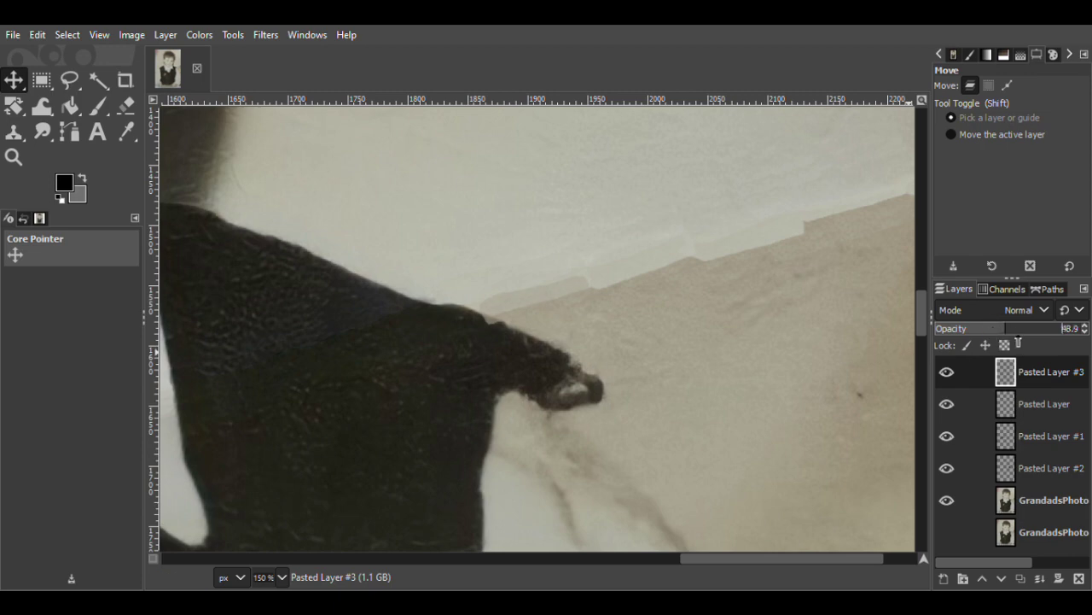
pyautogui.hotkey('shift', 'e')
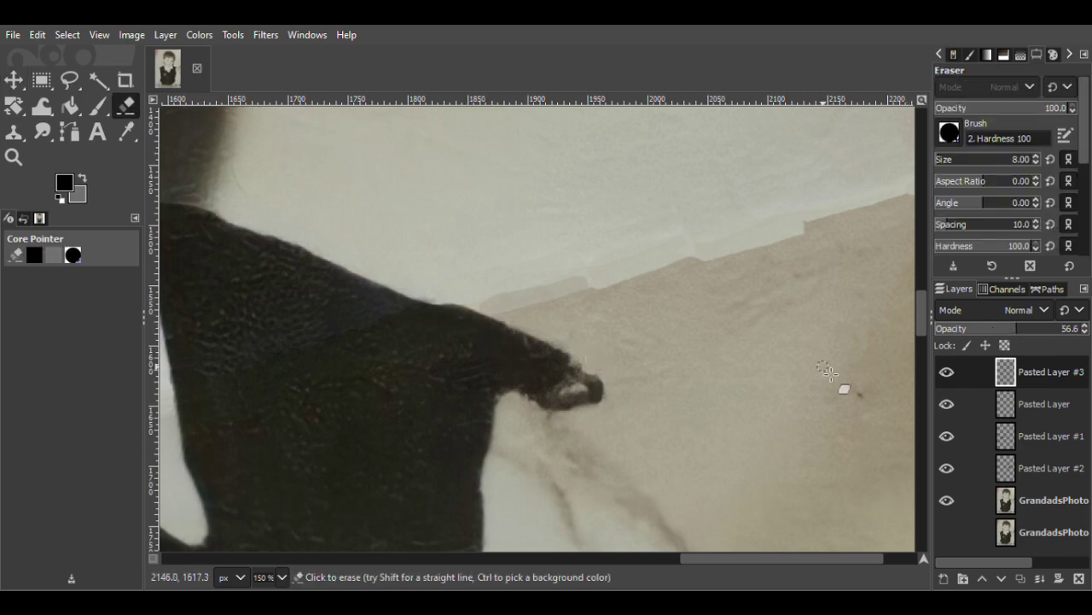
# Set the brown patch's opacity to 60.6, duplicate its layer and move the copy further along the tear edge
pyautogui.press('m')
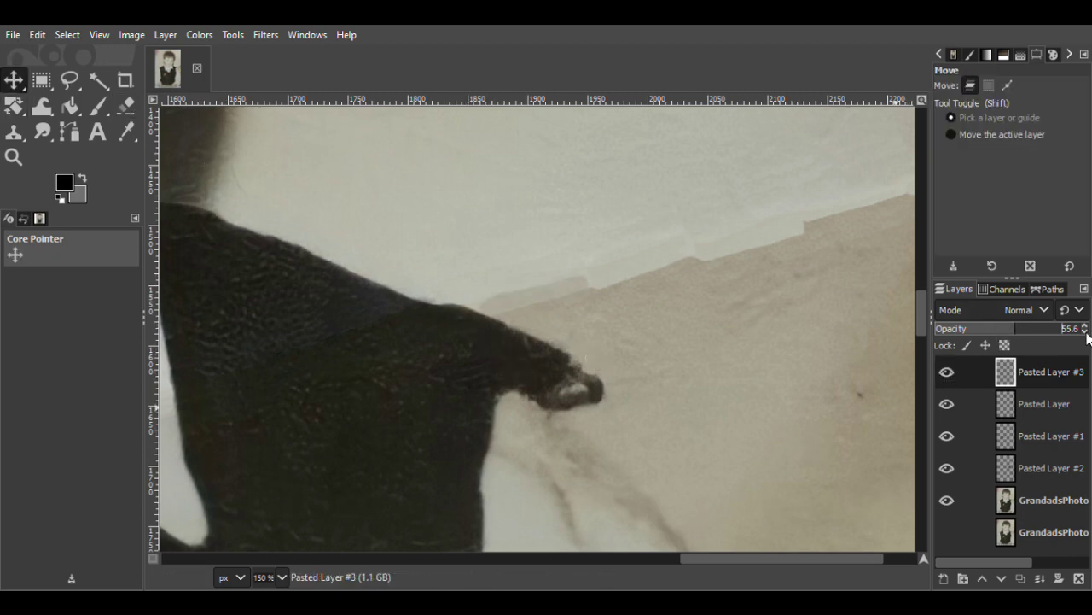
pyautogui.hotkey('ctrl', 'shift', 'd')
pyautogui.moveTo(537, 300)
pyautogui.mouseDown()
pyautogui.moveTo(648, 261)
pyautogui.moveTo(634, 271)
pyautogui.mouseUp()
pyautogui.hotkey('shift', 'e')
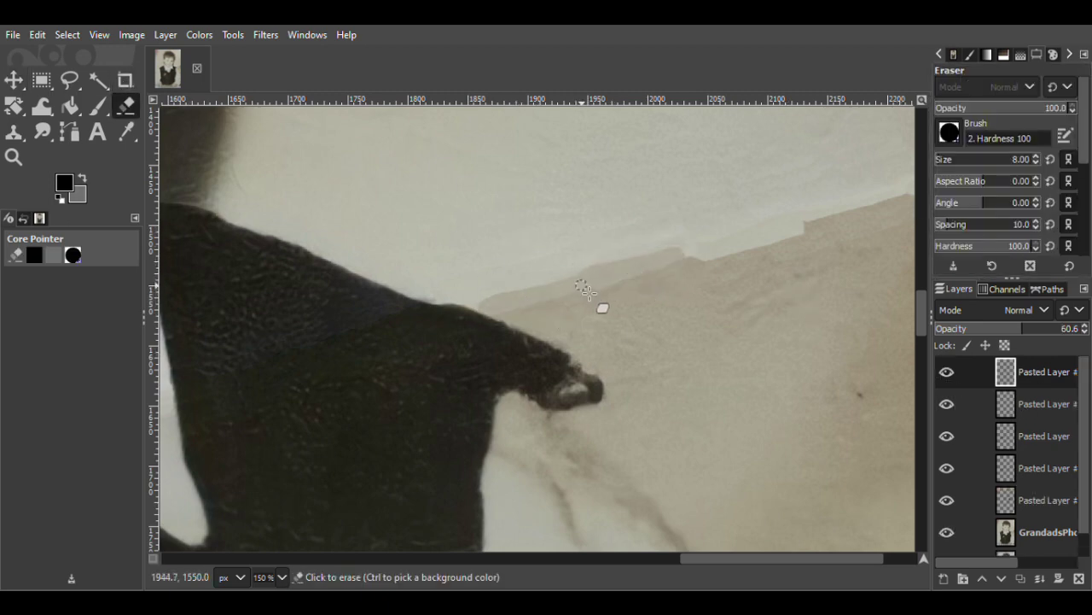
# Duplicate the brown patch layer twice more, place a copy further along the tear edge and erase the overlap between neighbouring patches
pyautogui.hotkey('ctrl', 'shift', 'd')
pyautogui.click(14, 80)
pyautogui.moveTo(634, 274); pyautogui.dragTo(798, 258)
pyautogui.hotkey('ctrl', 'shift', 'd')
pyautogui.hotkey('shift', 'e')
pyautogui.keyDown('ctrl'); pyautogui.scroll(2, 439, 187); pyautogui.keyUp('ctrl')
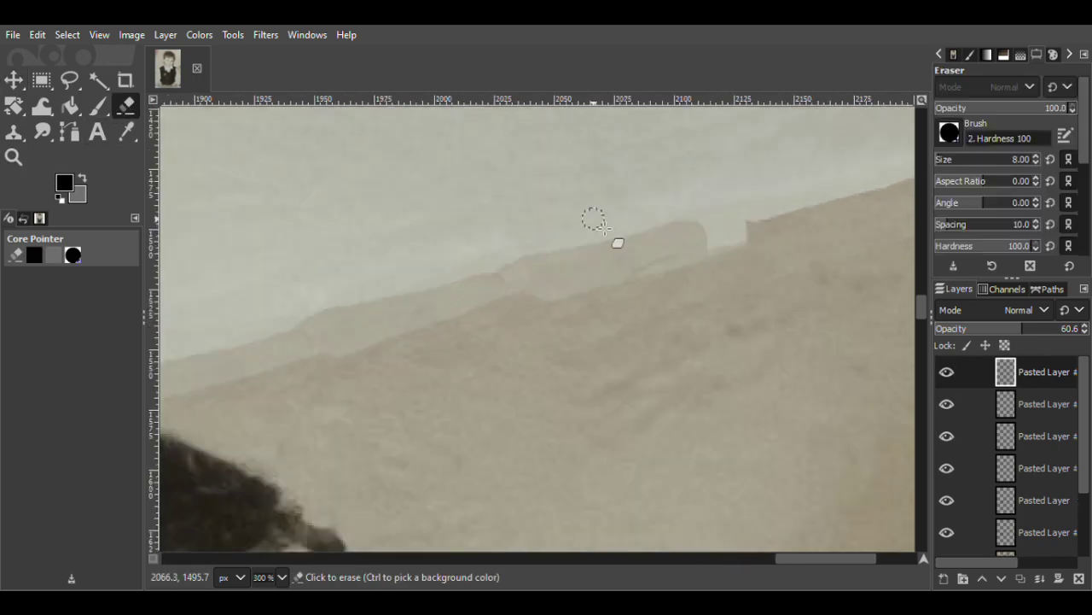
pyautogui.click(672, 246)
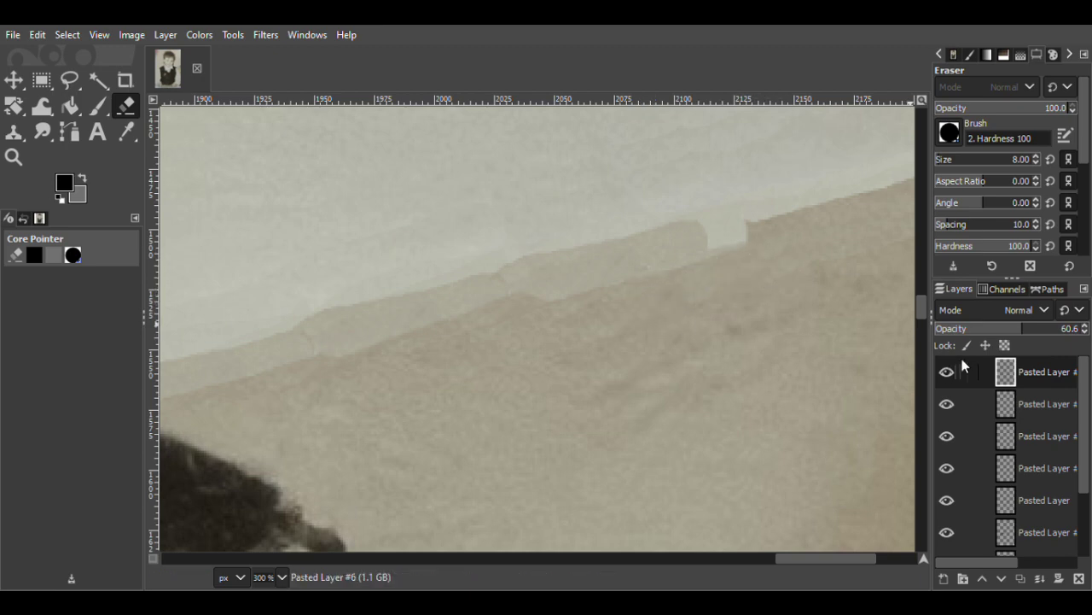
# Duplicate the patch layer again and move the copy over the remaining gap in the tear edge
pyautogui.click(14, 157)
pyautogui.click(850, 246)
pyautogui.moveTo(780, 559); pyautogui.dragTo(819, 559)
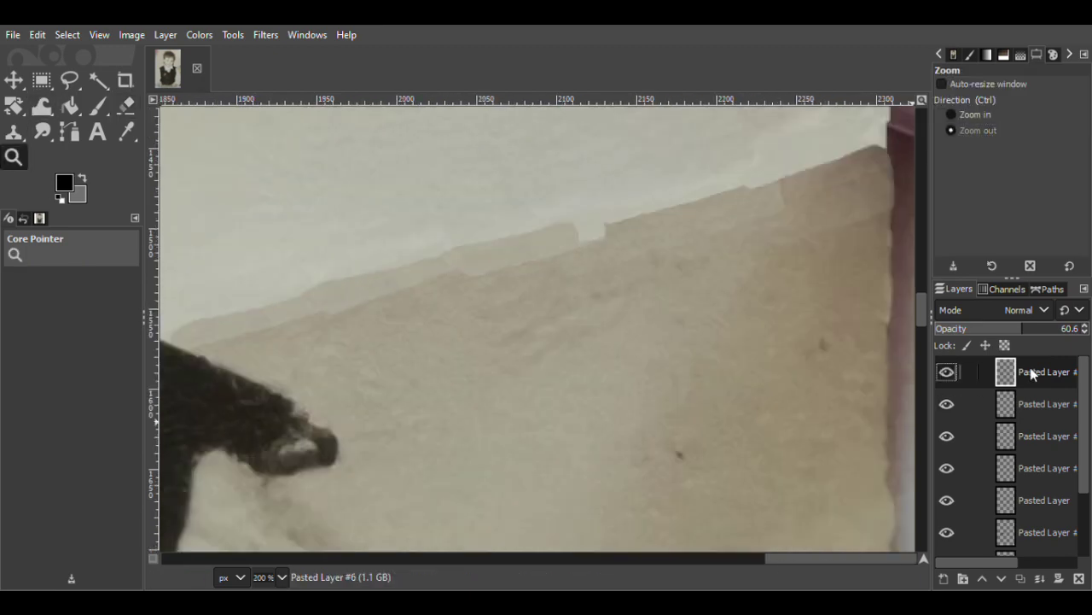
pyautogui.hotkey('ctrl', 'shift', 'd')
pyautogui.click(41, 83)
pyautogui.click(12, 84)
pyautogui.moveTo(468, 263)
pyautogui.mouseDown()
pyautogui.moveTo(626, 213)
pyautogui.moveTo(605, 237)
pyautogui.mouseUp()
pyautogui.hotkey('shift', 'e')
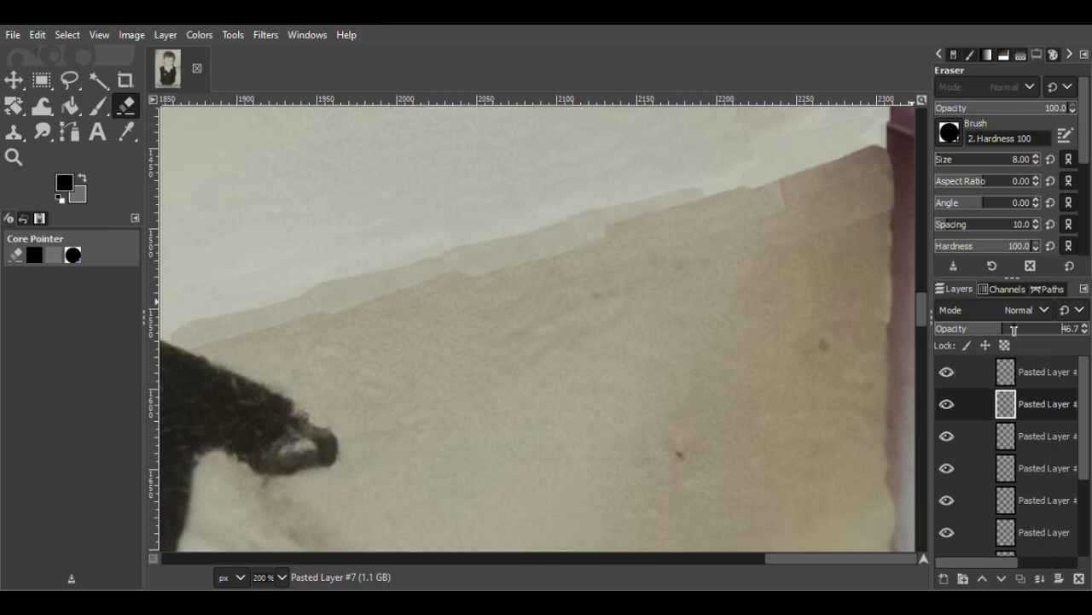
# Compare the tear edge with the newest patches hidden and shown, and merge a patch copy down into the layer beneath
pyautogui.scroll(1, 924, 311)
pyautogui.click(946, 404)
pyautogui.click(947, 404)
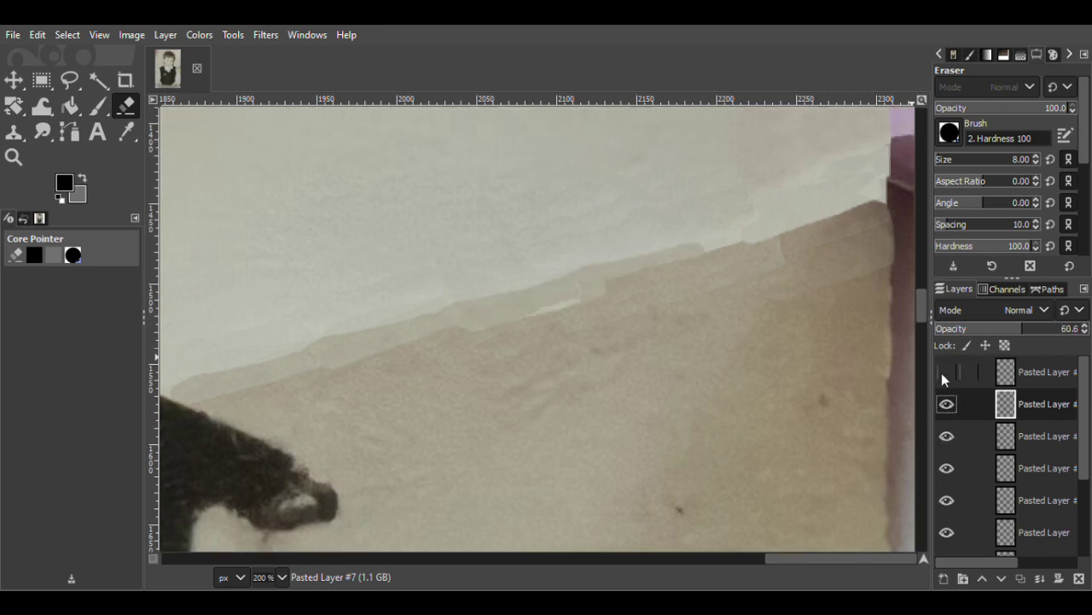
pyautogui.click(945, 373)
pyautogui.rightClick(1006, 373)
pyautogui.click(1007, 324)
pyautogui.click(954, 404)
pyautogui.click(14, 81)
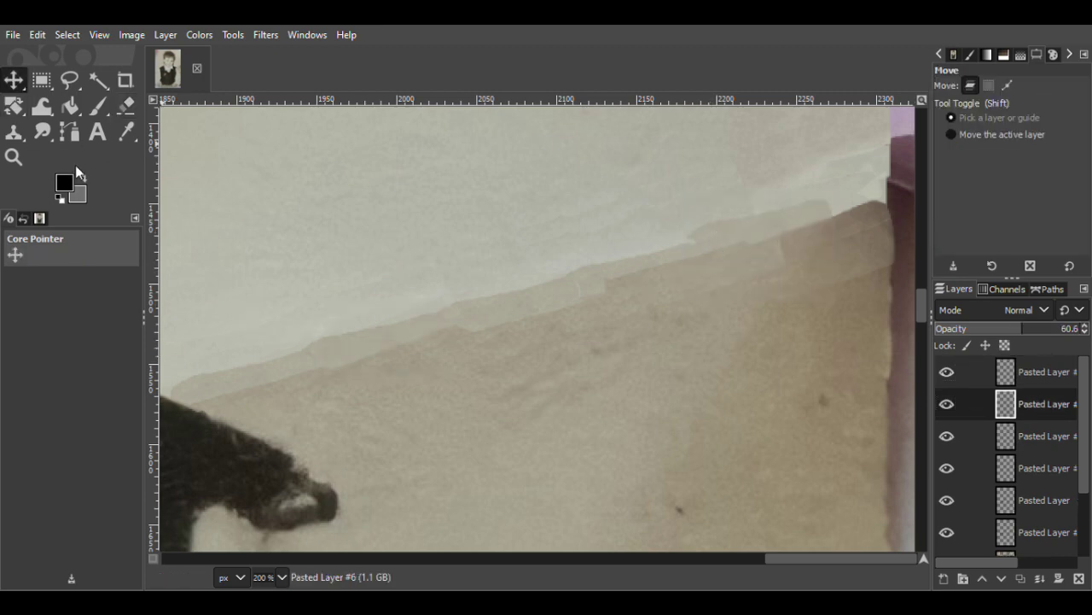
# Duplicate the patch, position the copy at the tear's end beside the photo's border and set its opacity to 62.6
pyautogui.press('f')
pyautogui.moveTo(690, 242)
pyautogui.mouseDown()
pyautogui.moveTo(829, 217)
pyautogui.moveTo(689, 241)
pyautogui.mouseUp()
pyautogui.rightClick(705, 230)
pyautogui.click(839, 289)
pyautogui.click(127, 105)
pyautogui.press('m')
pyautogui.moveTo(763, 251); pyautogui.dragTo(837, 222)
pyautogui.hotkey('shift', 'e')
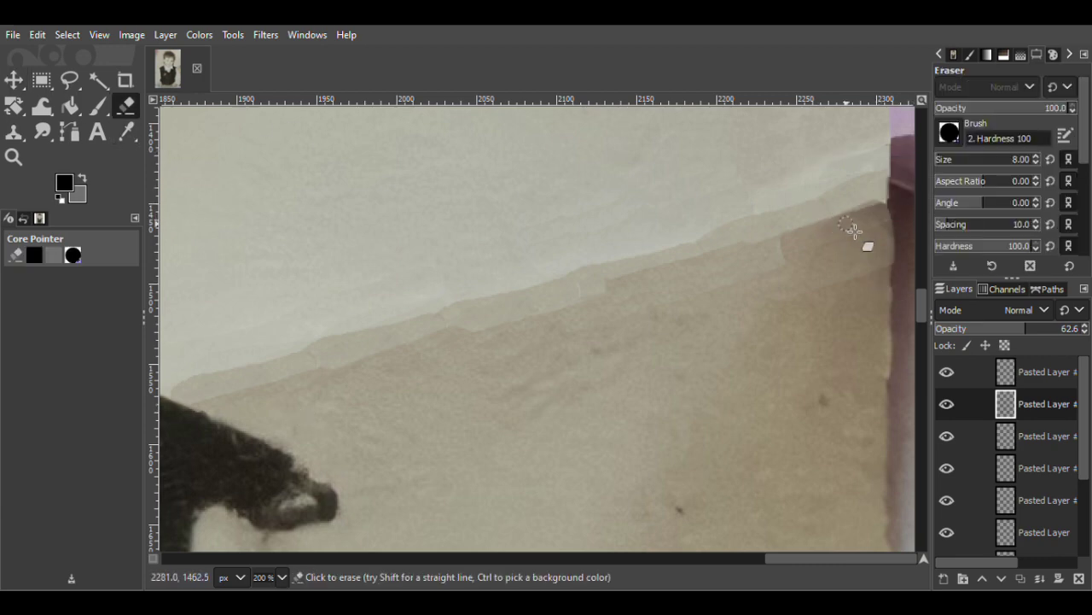
# Compare the border-side patch hidden and shown, and set the opacity of Pasted Layer #7 to 78.6
pyautogui.click(946, 404)
pyautogui.click(947, 404)
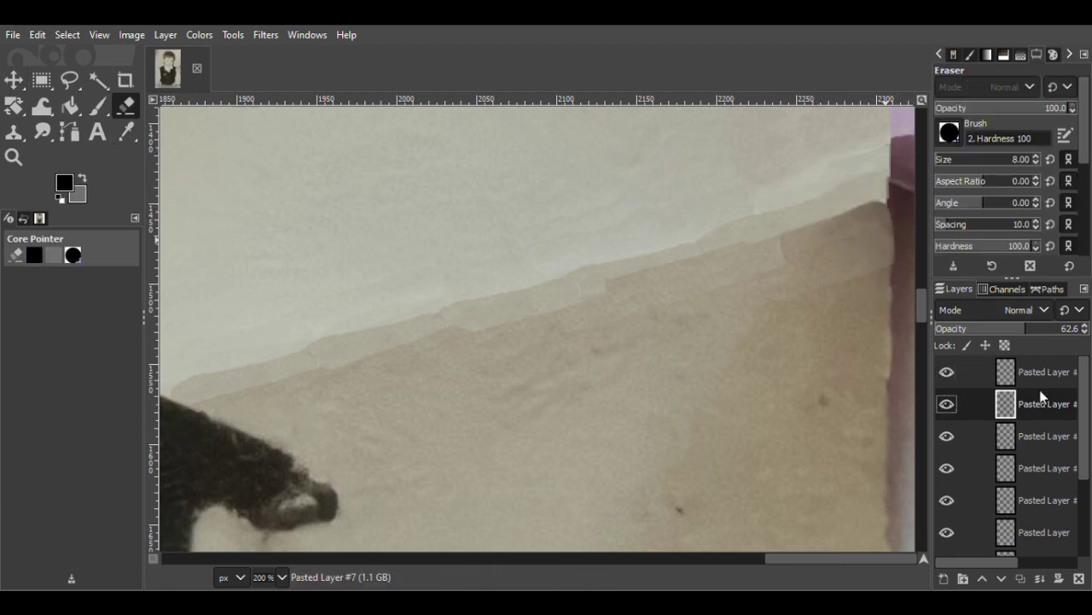
pyautogui.click(1029, 376)
pyautogui.click(973, 403)
pyautogui.press('m')
pyautogui.moveTo(1015, 329); pyautogui.dragTo(987, 333)
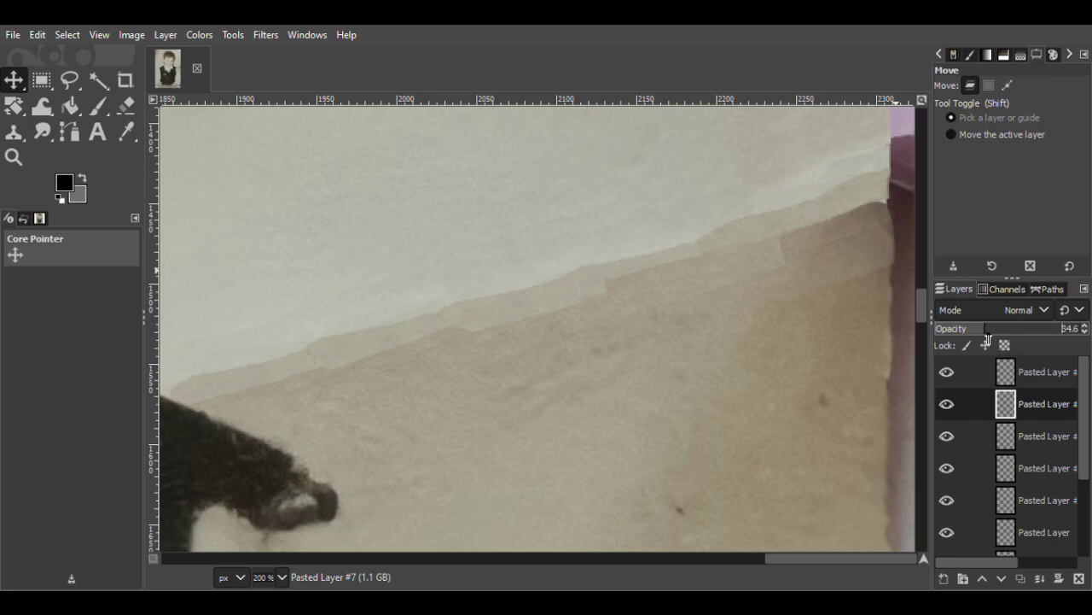
pyautogui.moveTo(1085, 328); pyautogui.dragTo(1052, 336)
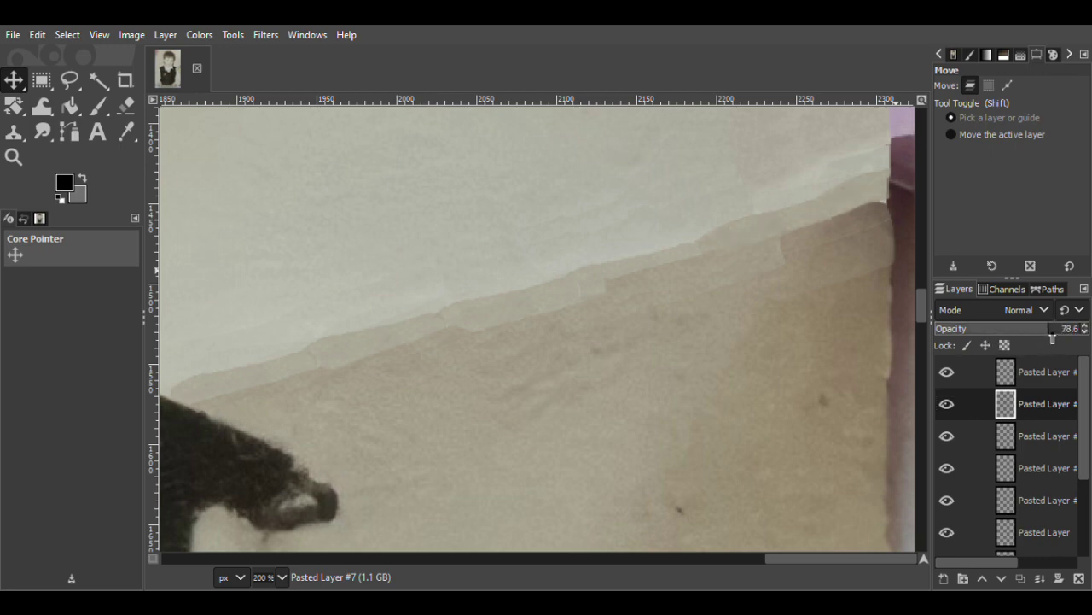
# Merge the brown patch copies down through Pasted Layer #3 into Pasted Layer and save the image
pyautogui.click(1021, 376)
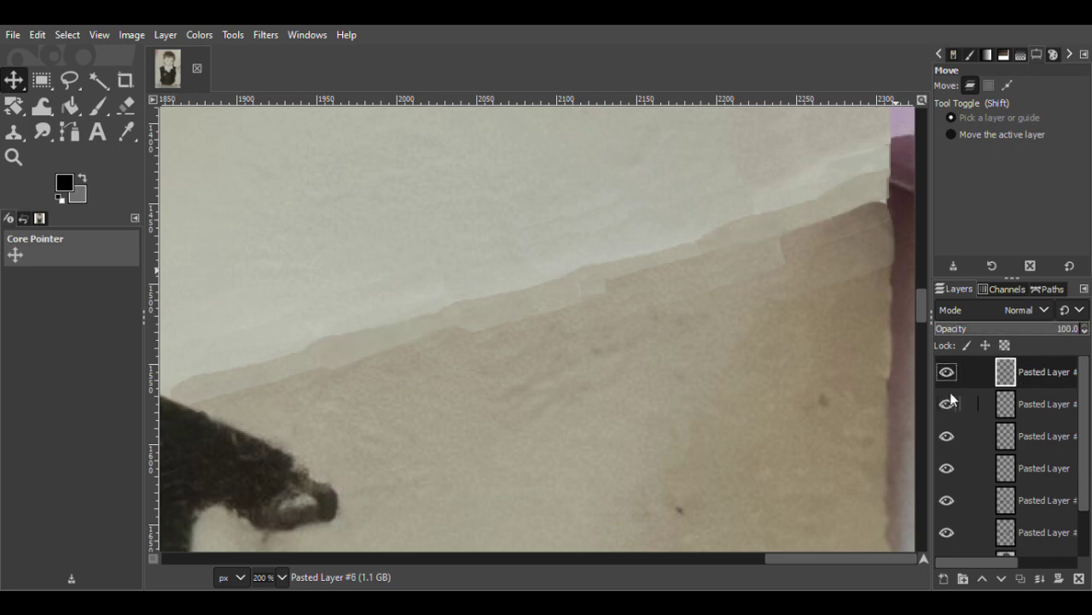
pyautogui.rightClick(948, 375)
pyautogui.click(947, 220)
pyautogui.click(948, 401)
pyautogui.click(948, 401)
pyautogui.rightClick(949, 375)
pyautogui.click(987, 251)
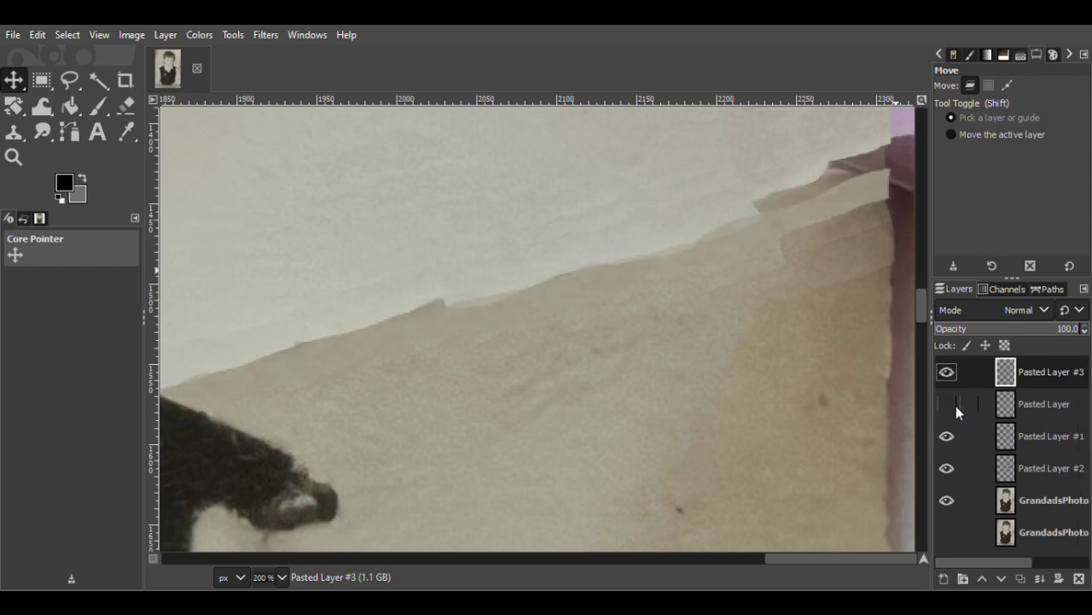
pyautogui.hotkey('ctrl', 'z')
pyautogui.hotkey('ctrl', 's')
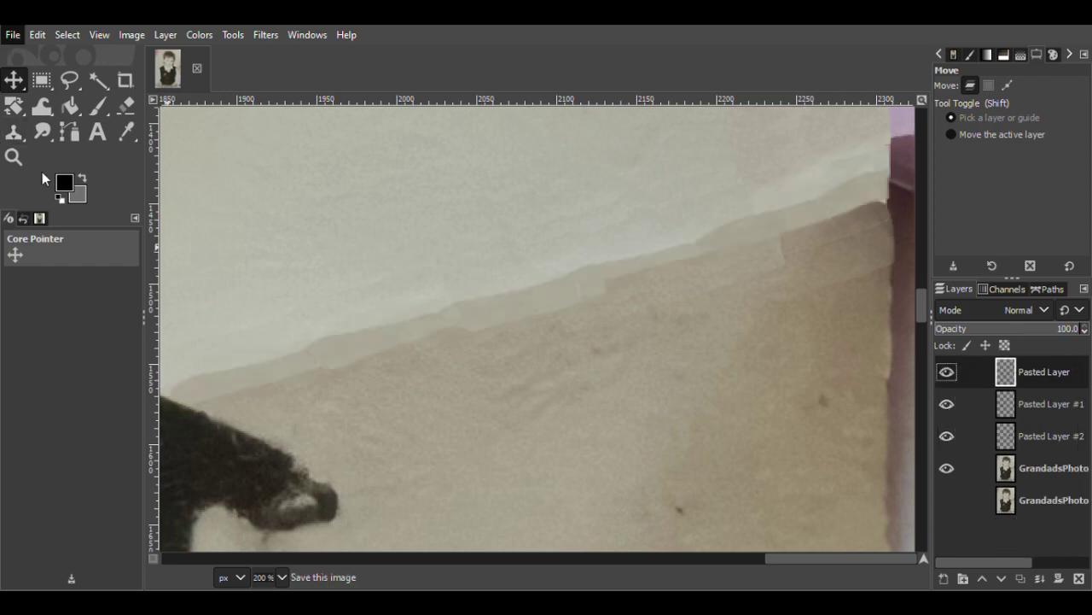
# View the whole portrait and compare it with Pasted Layer hidden and shown
pyautogui.press('z')
pyautogui.hotkey('shift', 'ctrl', 'j')
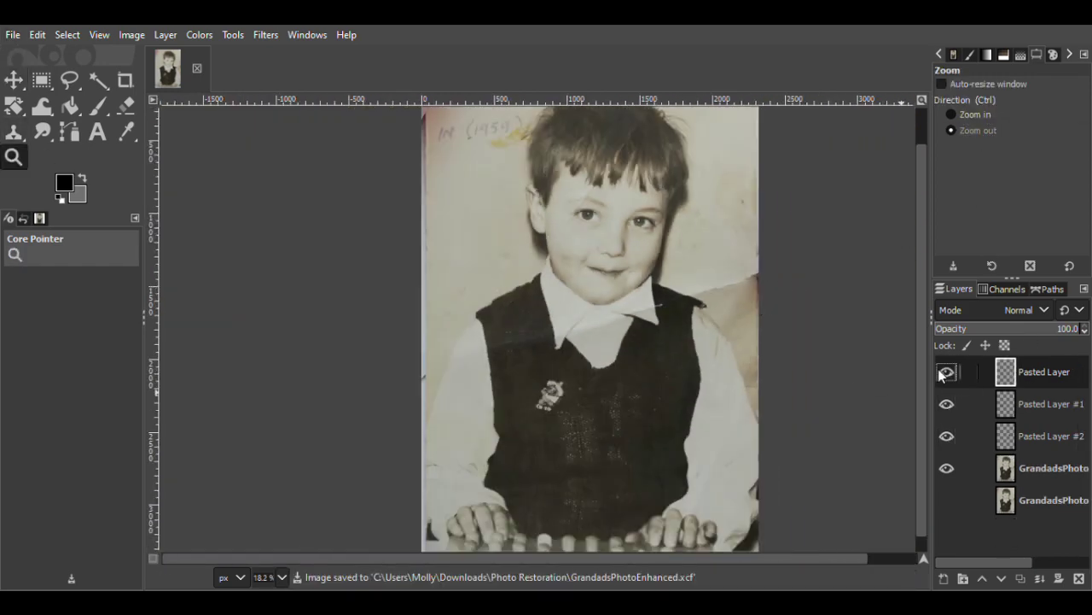
pyautogui.click(946, 371)
pyautogui.click(952, 114)
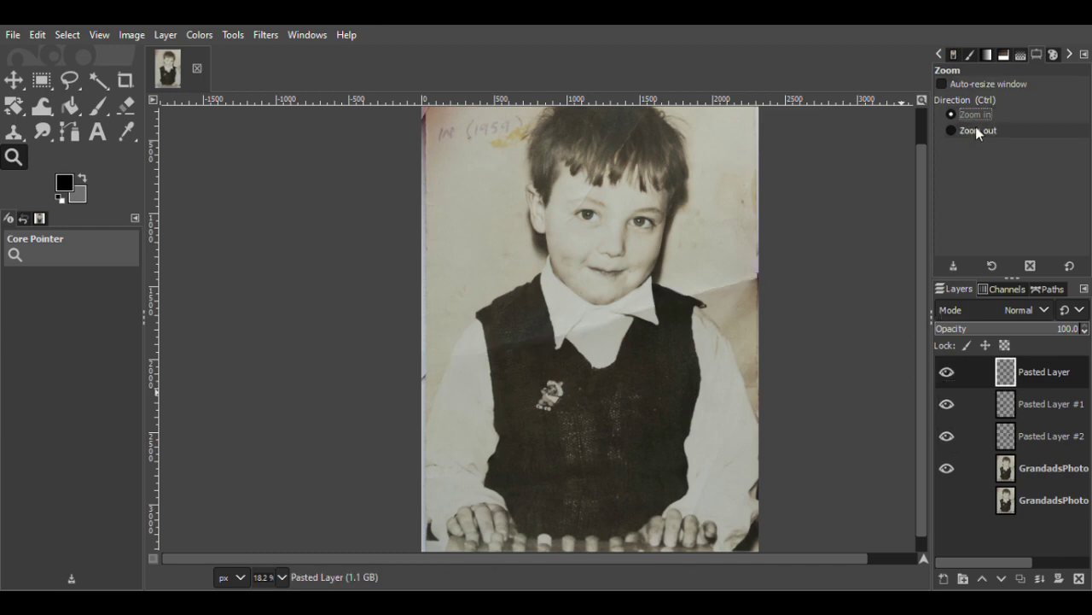
# Clone nearby background over the small dark spots below the tear near the photo's border
pyautogui.click(766, 277)
pyautogui.click(628, 492)
pyautogui.doubleClick(742, 469)
pyautogui.click(1053, 467)
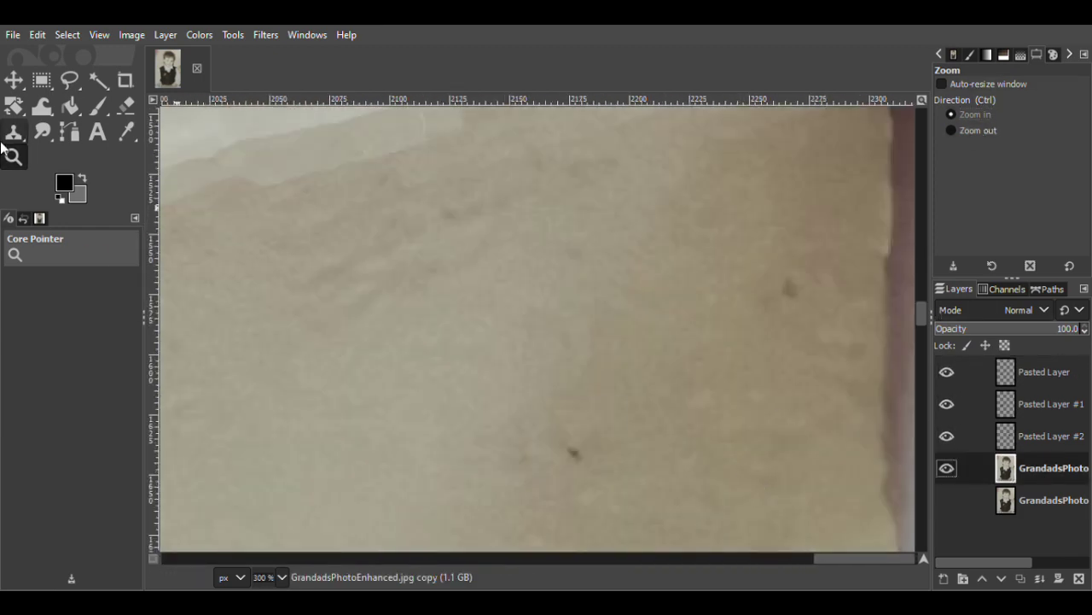
pyautogui.click(14, 132)
pyautogui.keyDown('ctrl'); pyautogui.click(595, 449); pyautogui.keyUp('ctrl')
pyautogui.click(574, 452)
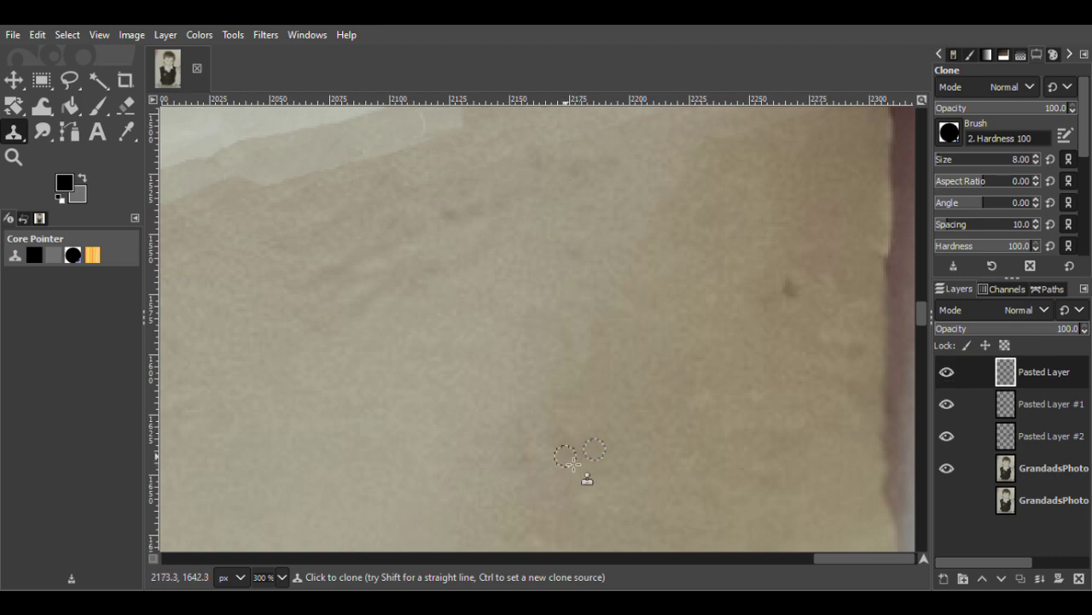
pyautogui.click(788, 284)
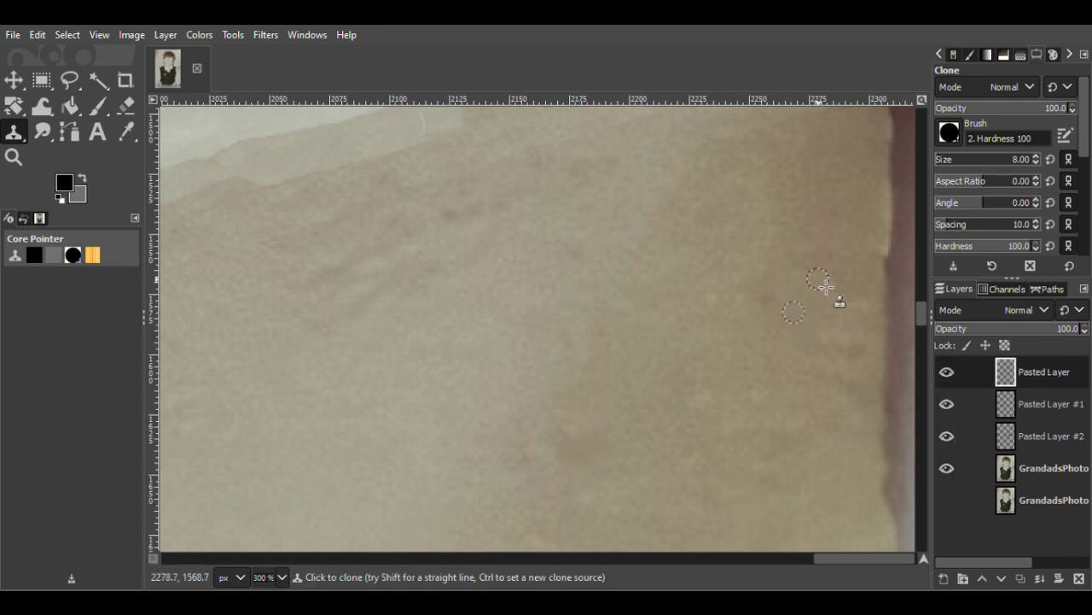
pyautogui.click(1015, 375)
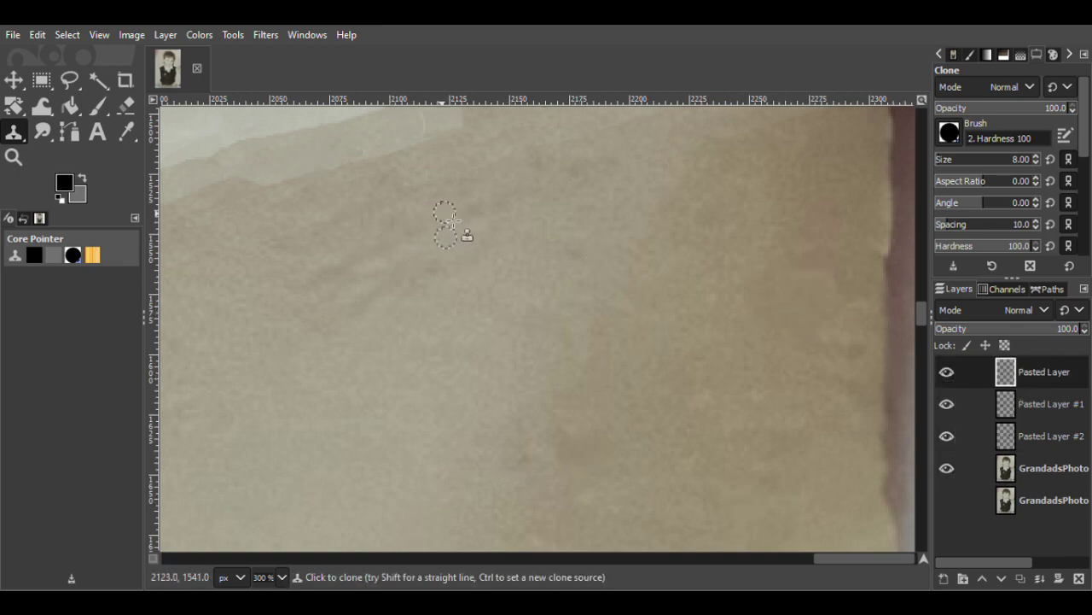
# Examine the collar, vest and shoulder up close with Pasted Layer, Pasted Layer #1 and Pasted Layer #2 hidden and shown
pyautogui.click(14, 157)
pyautogui.click(765, 331)
pyautogui.click(765, 331)
pyautogui.moveTo(922, 313); pyautogui.dragTo(922, 309)
pyautogui.moveTo(751, 559)
pyautogui.mouseDown()
pyautogui.moveTo(715, 558)
pyautogui.moveTo(758, 562)
pyautogui.moveTo(738, 563)
pyautogui.mouseUp()
pyautogui.click(773, 505)
pyautogui.moveTo(921, 322); pyautogui.dragTo(922, 354)
pyautogui.moveTo(736, 560); pyautogui.dragTo(707, 560)
pyautogui.moveTo(922, 356); pyautogui.dragTo(921, 350)
pyautogui.moveTo(723, 562); pyautogui.dragTo(665, 565)
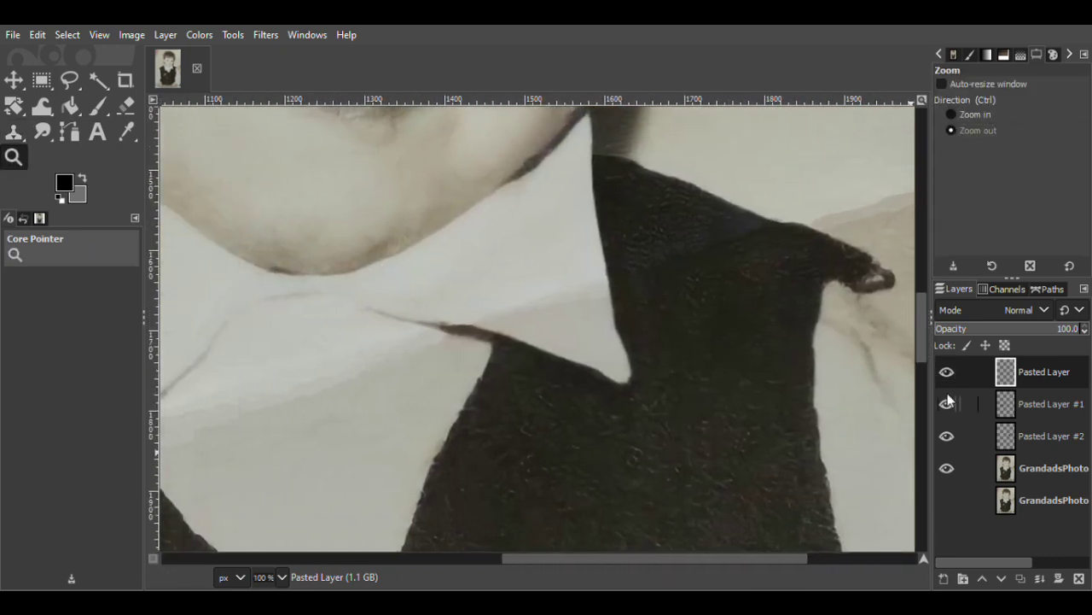
pyautogui.click(946, 374)
pyautogui.click(947, 439)
pyautogui.click(948, 406)
pyautogui.click(947, 437)
pyautogui.click(946, 413)
pyautogui.click(946, 374)
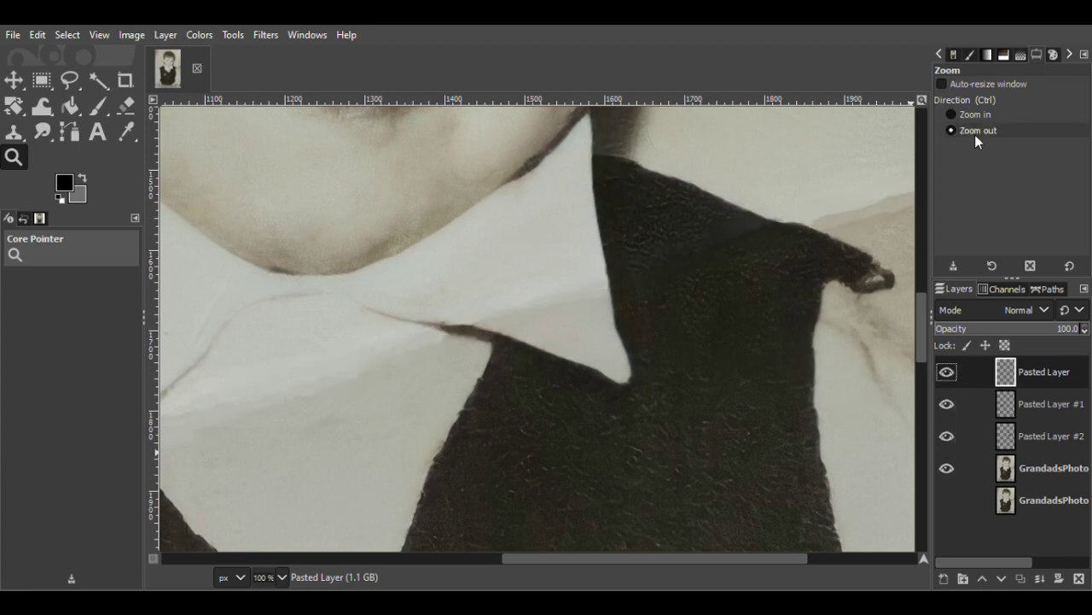
# View the full portrait and compare the crease area with Pasted Layer #1 hidden and shown
pyautogui.click(761, 415)
pyautogui.click(761, 415)
pyautogui.click(761, 415)
pyautogui.click(761, 415)
pyautogui.moveTo(752, 559); pyautogui.dragTo(888, 559)
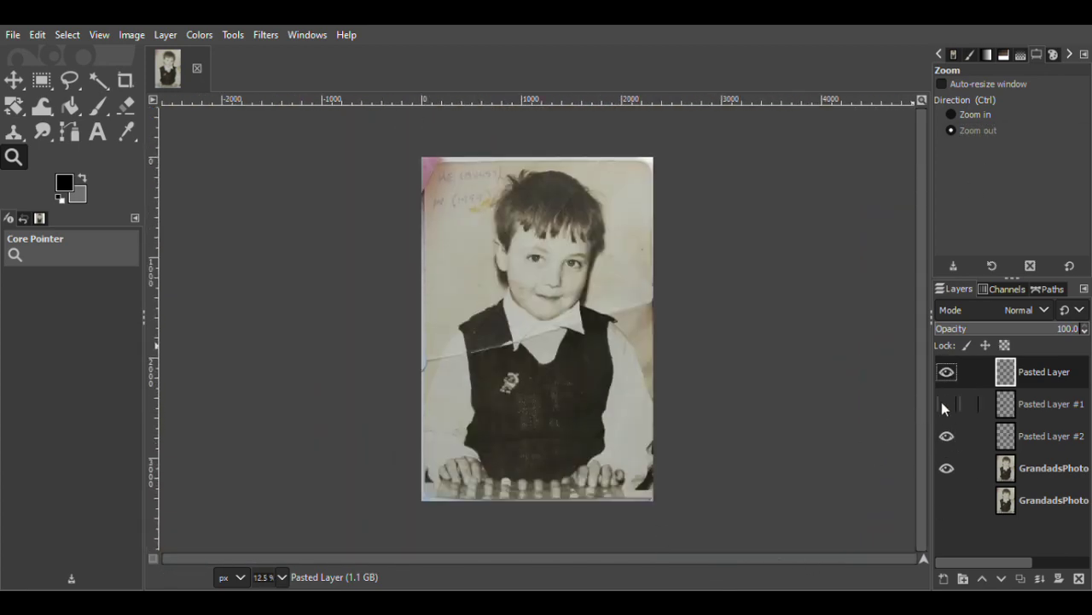
pyautogui.click(947, 404)
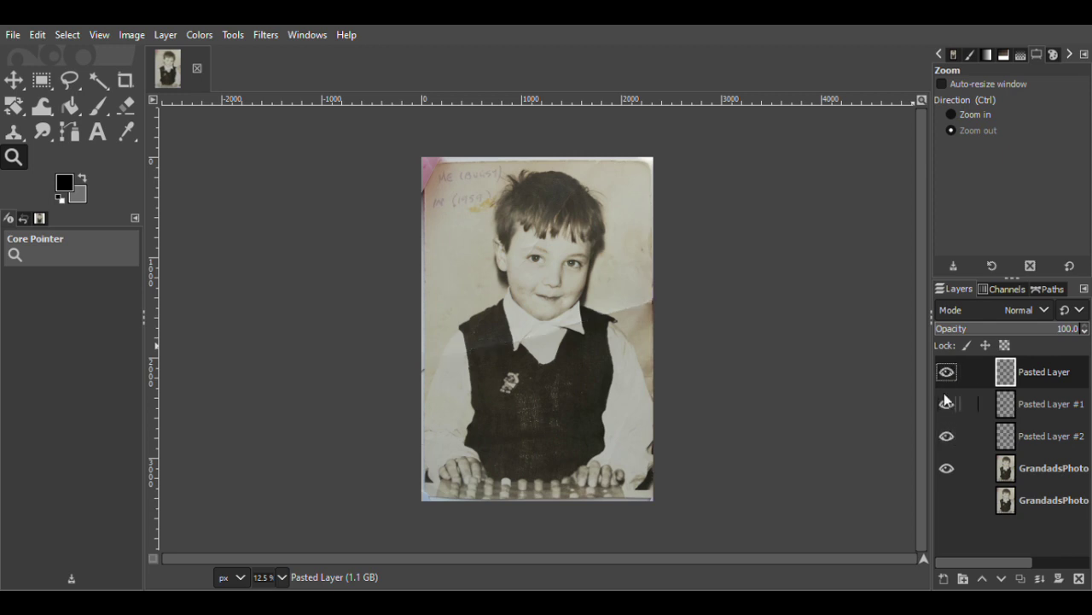